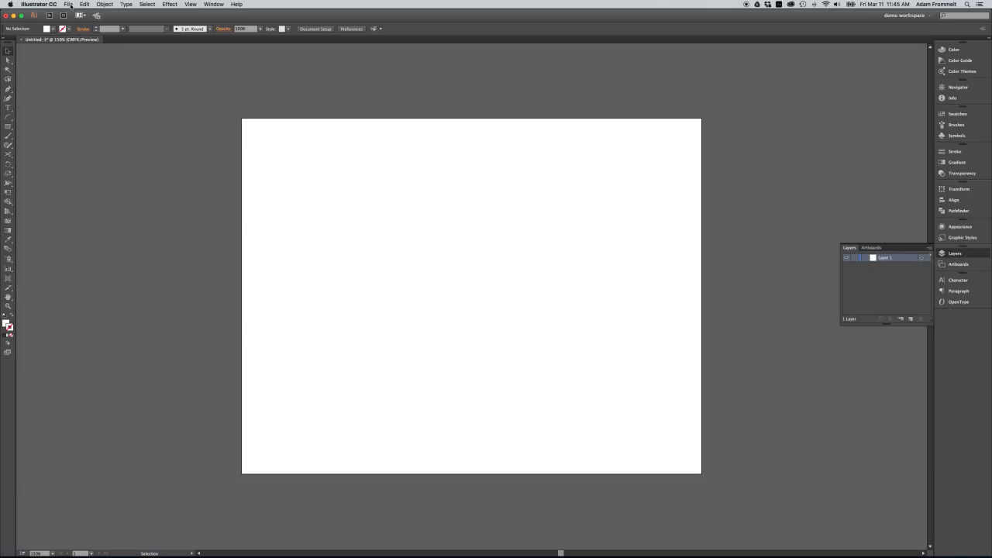
Place page 2 of 512logoDemo.pdf, cropped to Media, onto the artboard.
click(69, 5)
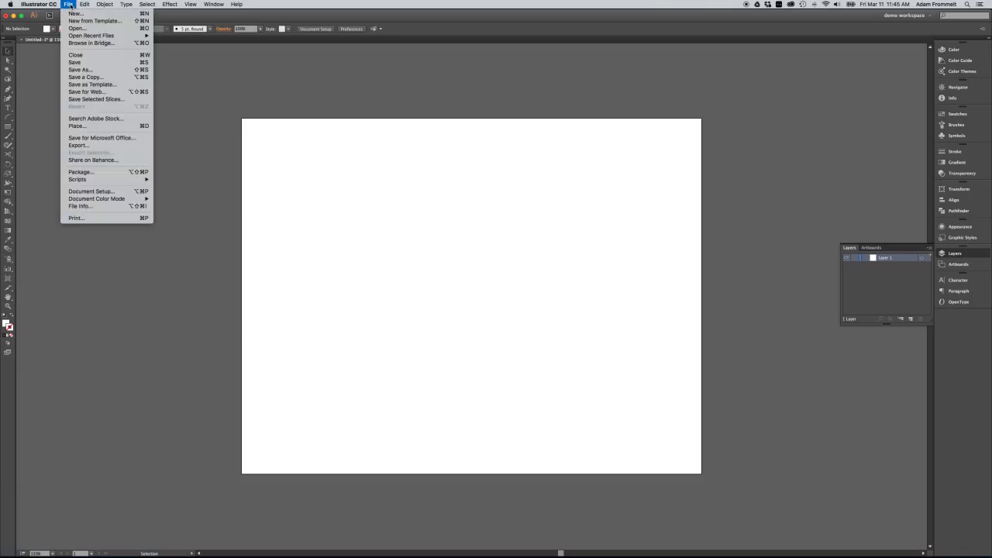
mouse_move(122, 199)
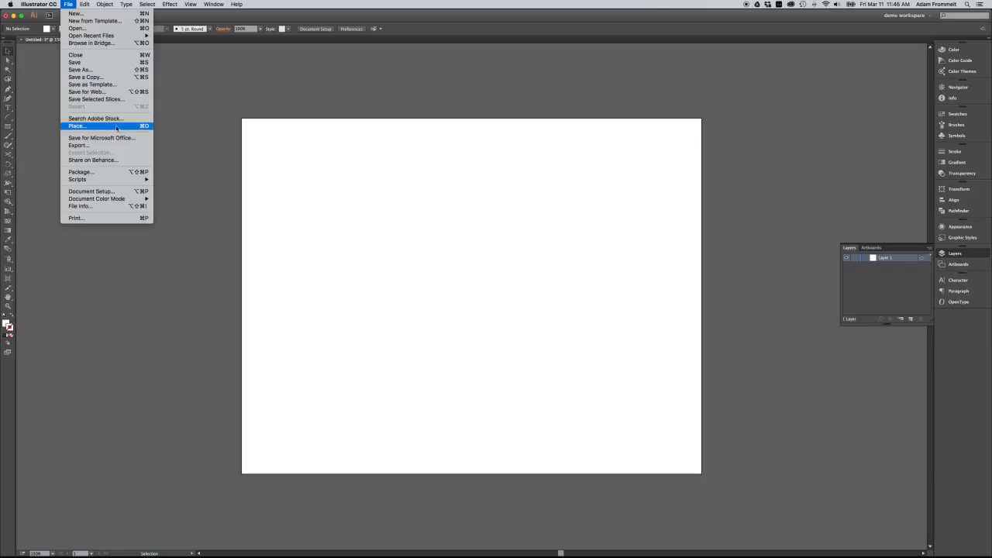
click(116, 127)
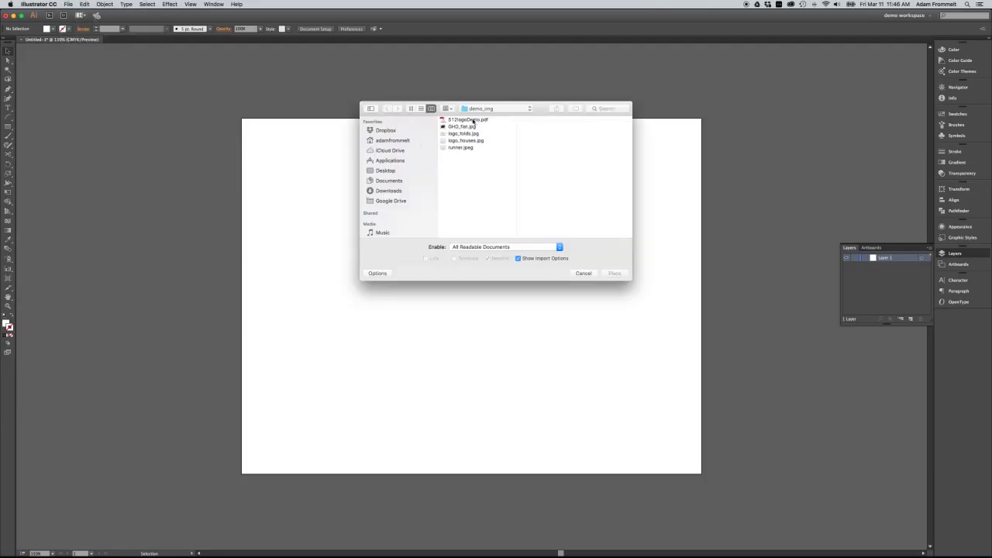
click(475, 121)
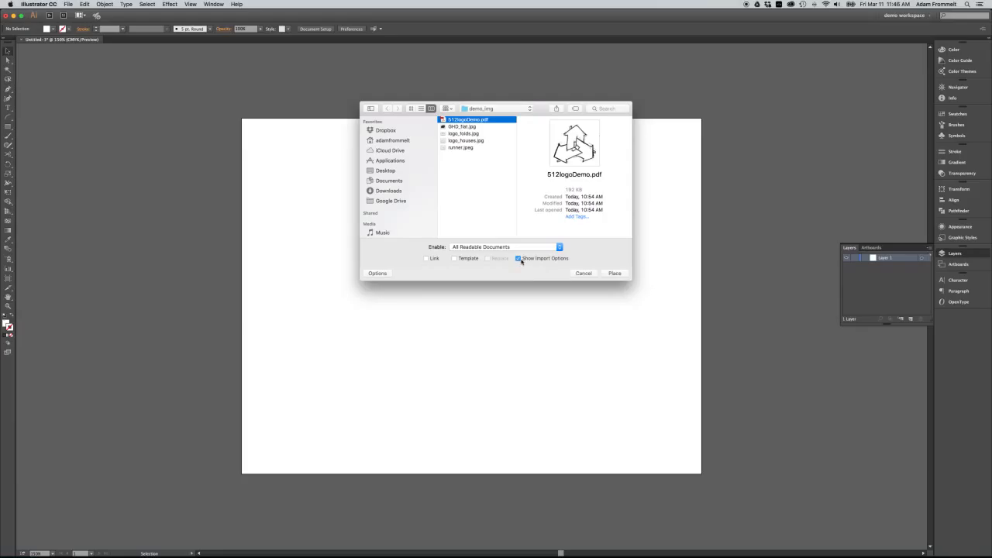
click(613, 273)
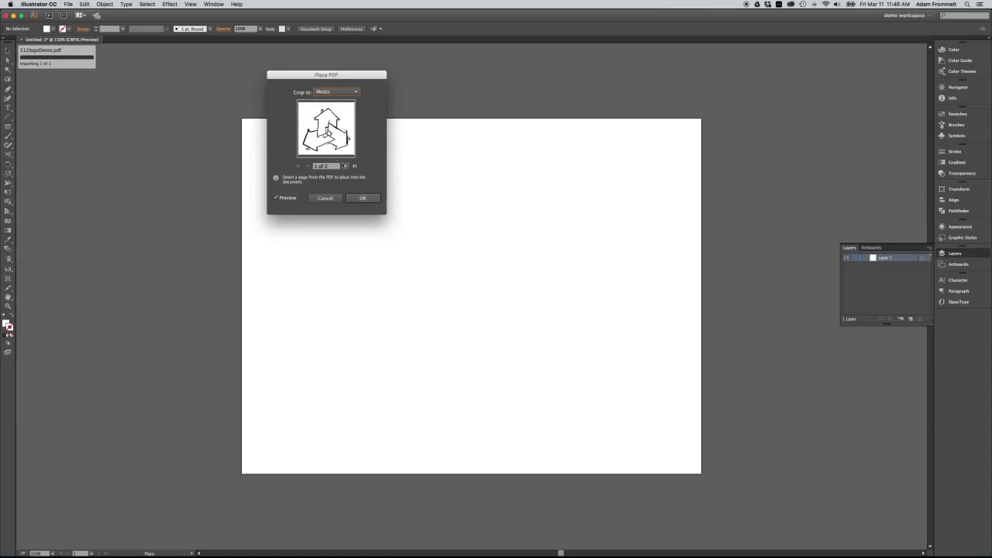
click(344, 166)
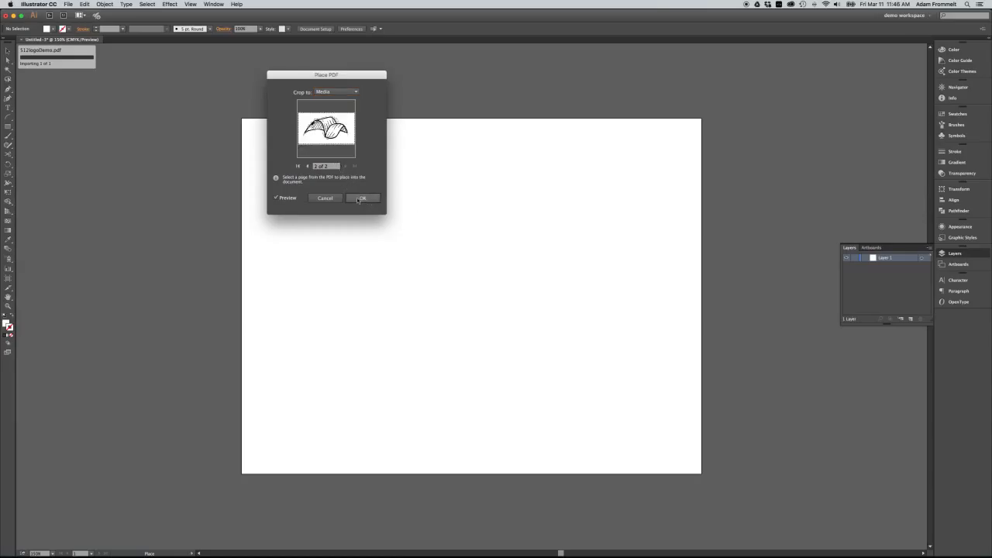
click(360, 200)
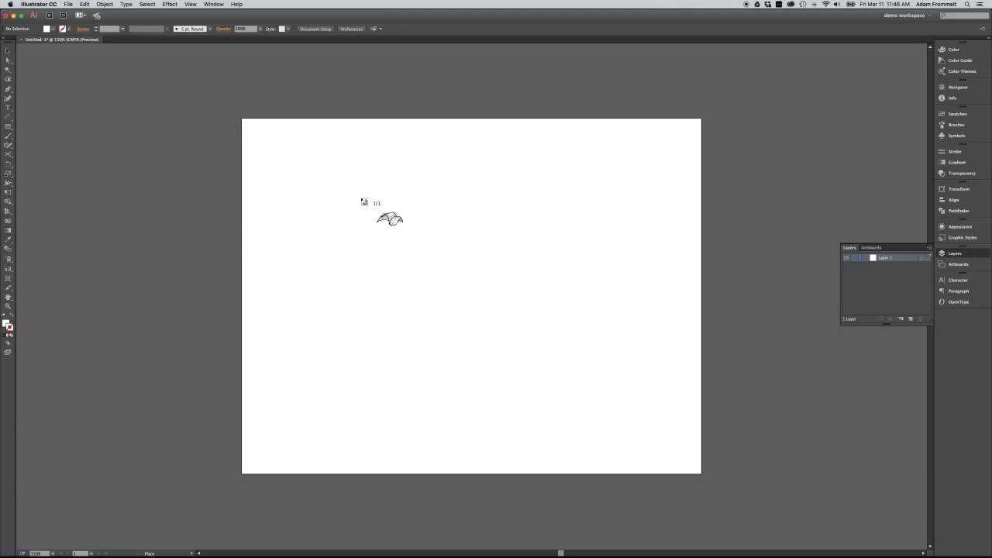
click(353, 199)
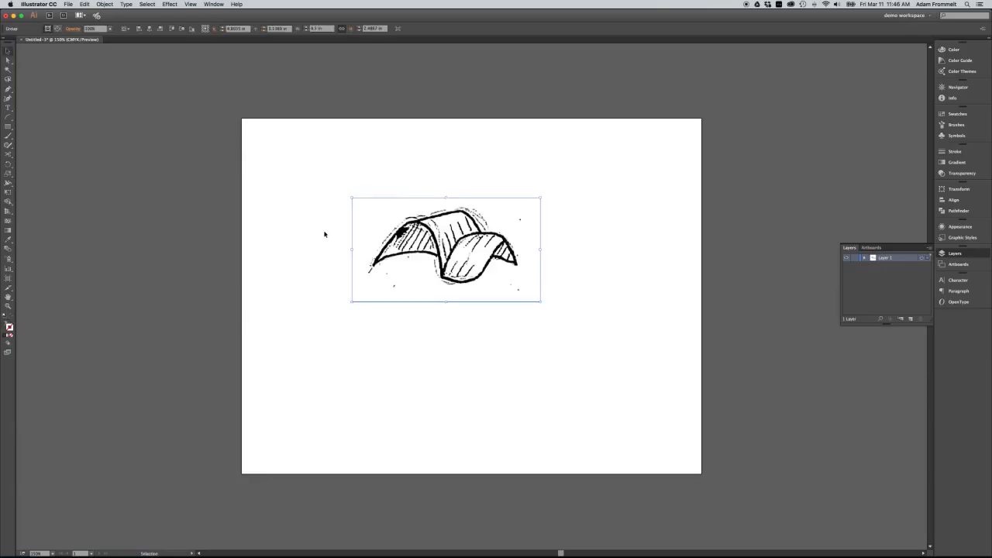
Center the placed sketch horizontally and vertically on the artboard, with alignment set to Align to Artboard.
click(149, 29)
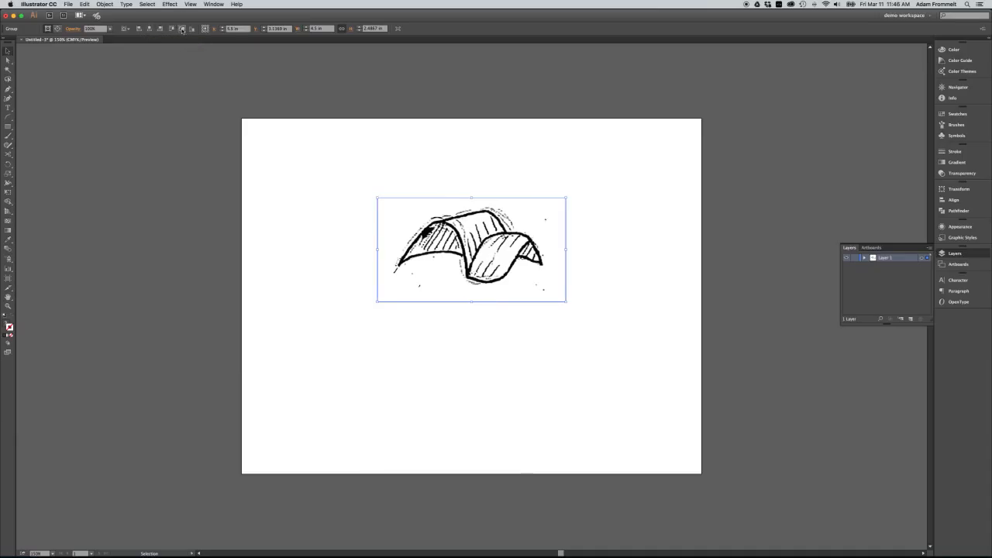
click(181, 28)
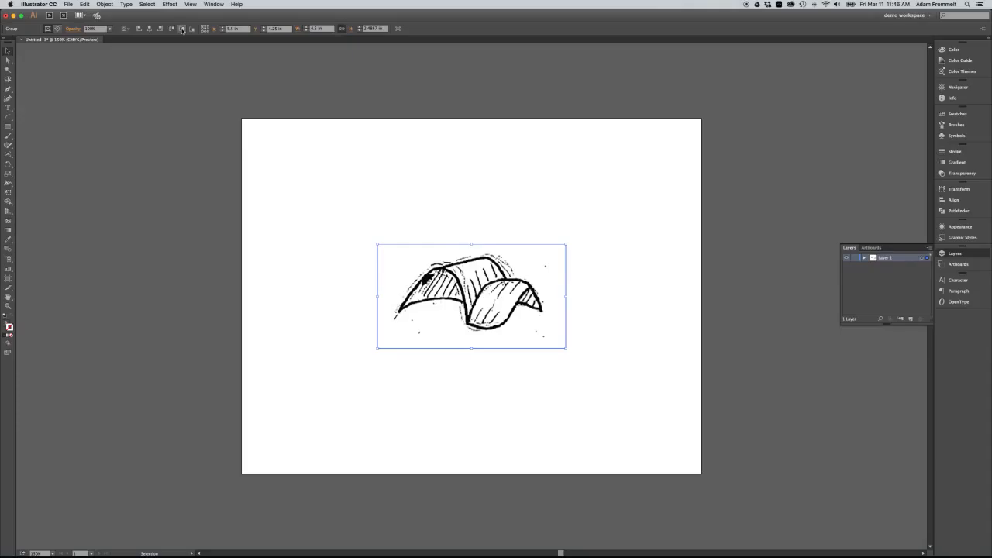
click(124, 29)
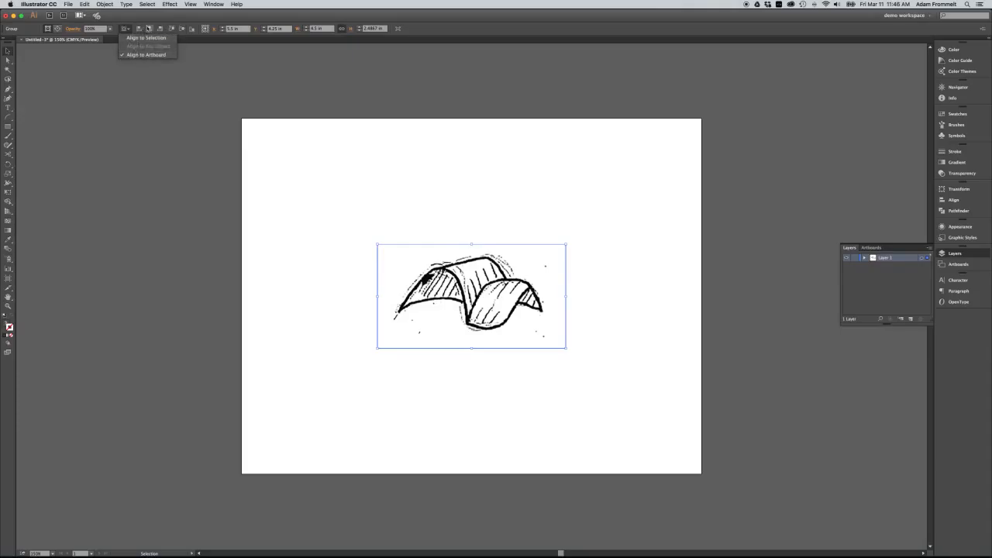
click(155, 29)
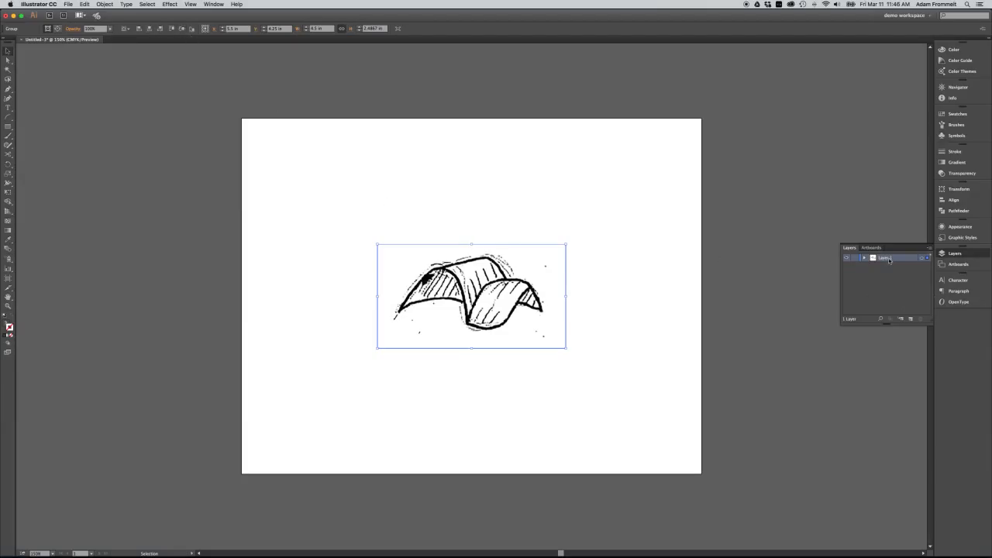
Rename the layer holding the placed drawing "sketch" and lock it.
click(954, 254)
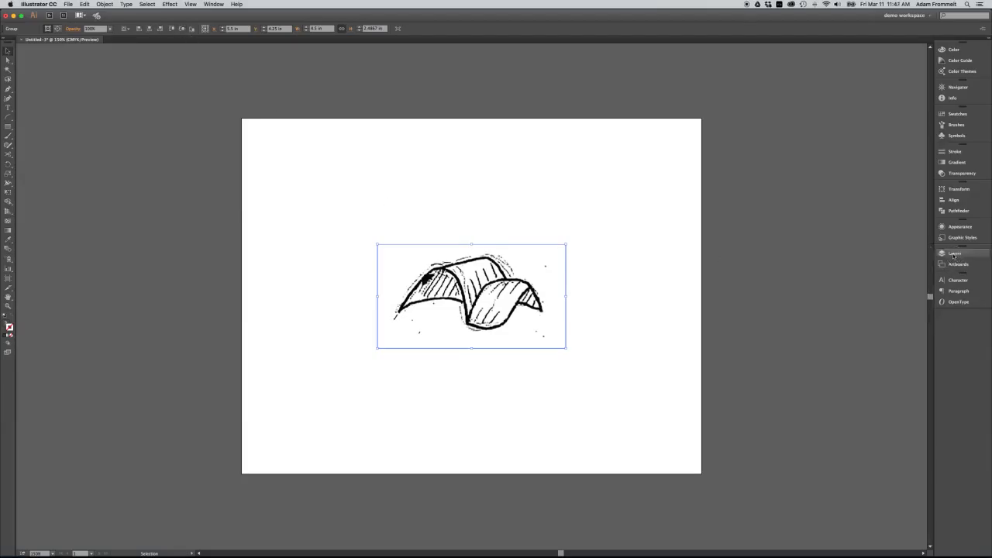
click(954, 254)
double_click(885, 257)
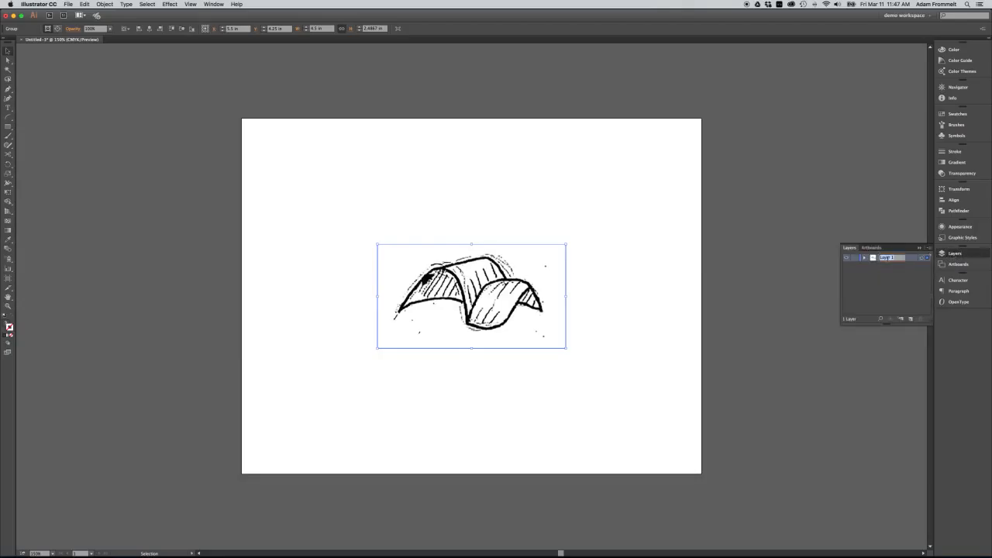
text(W)
key(Return)
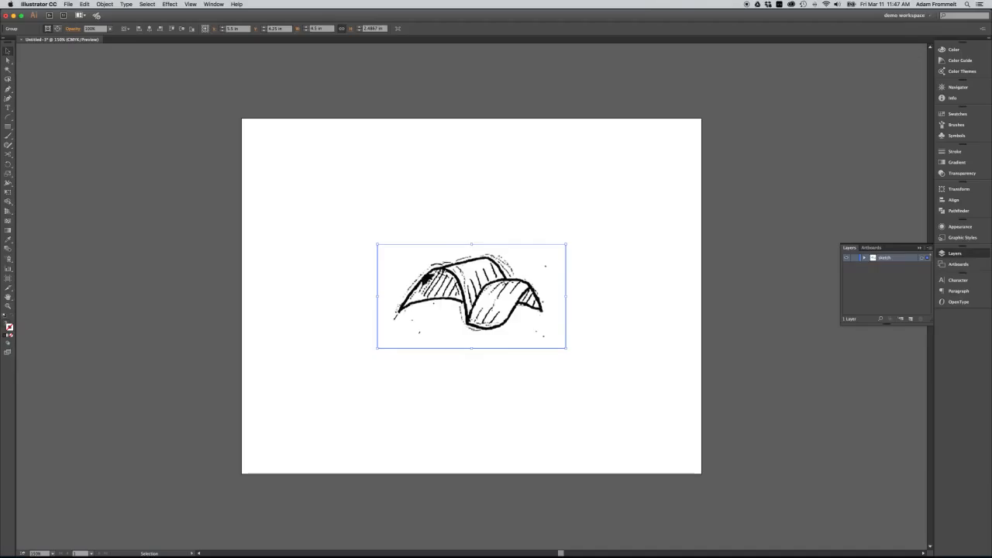
click(855, 258)
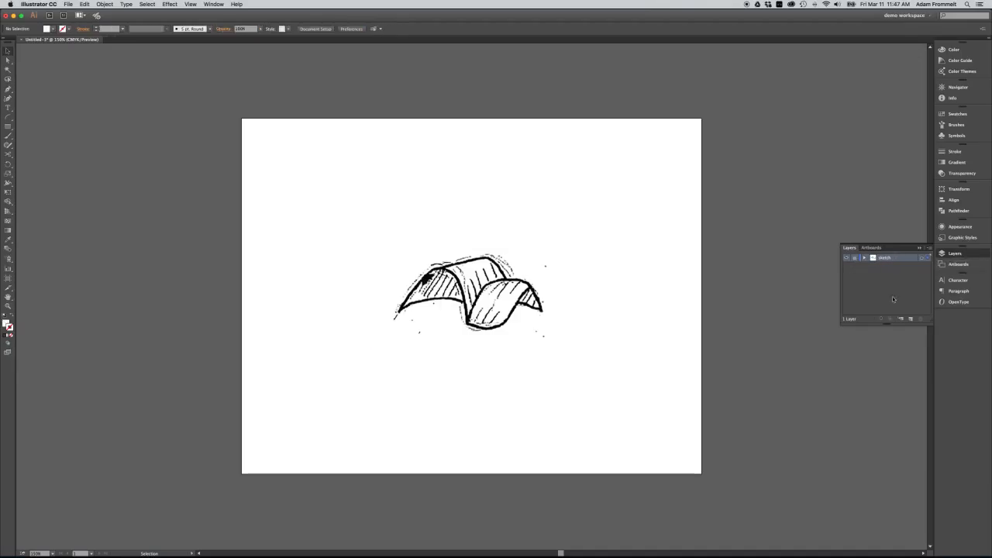
Add a new layer above the sketch layer and name it "art".
click(912, 320)
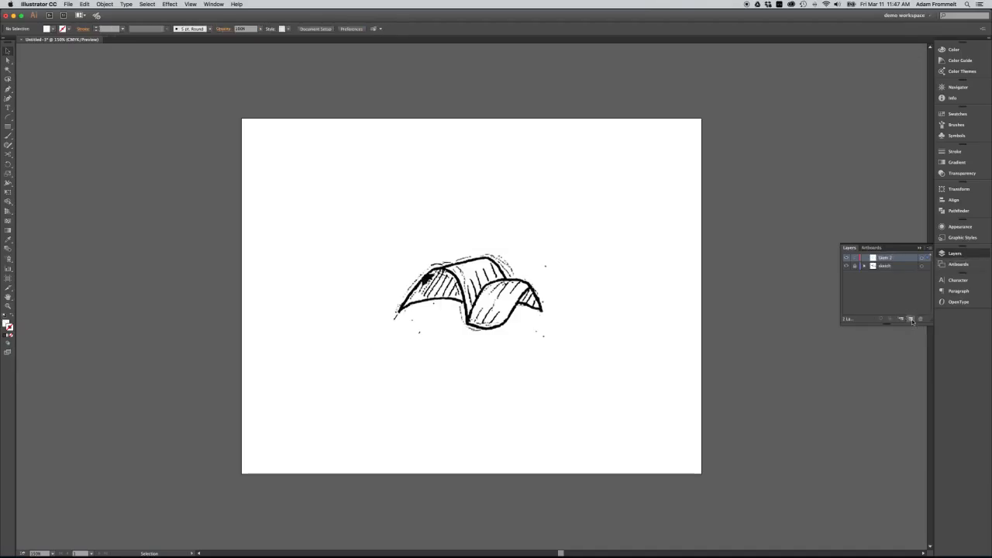
double_click(885, 259)
text(i)
text(rt)
key(Return)
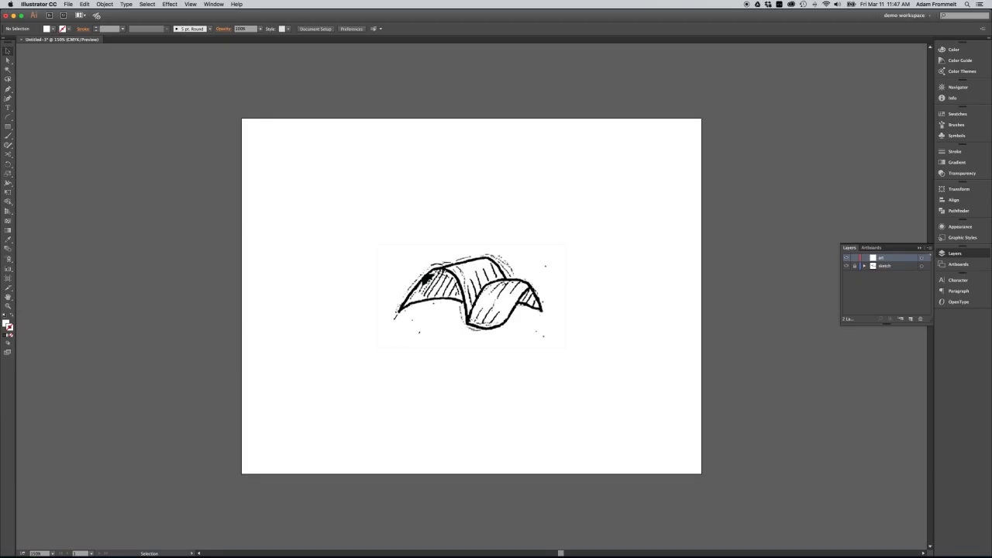
Draw an arc about 1.61 in wide and 0.28 in high from the sketch's left tip to the base of the central fold.
key(a)
key(super+equal)
key(super+equal)
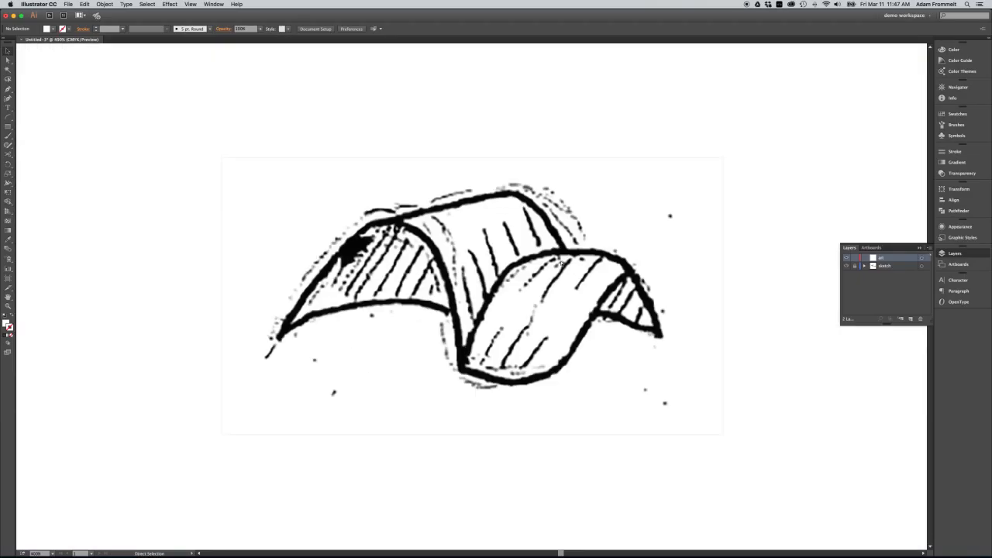
key(v)
key(super+minus)
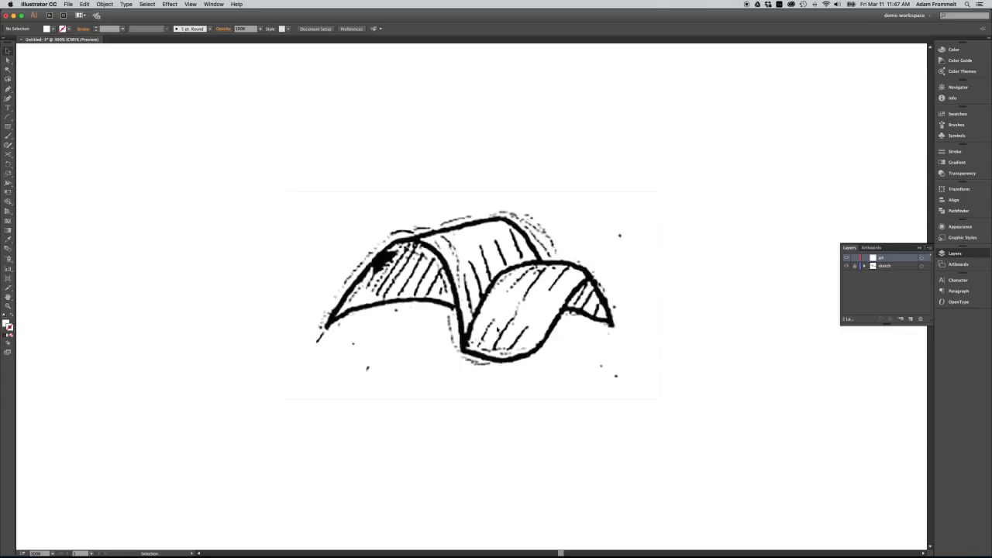
drag(498, 329, 481, 275)
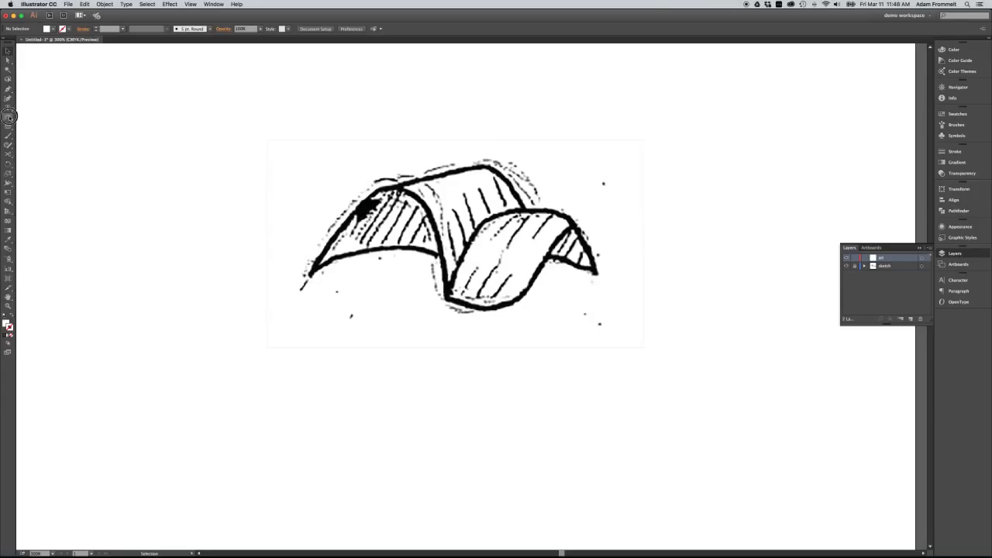
click(8, 117)
click(17, 117)
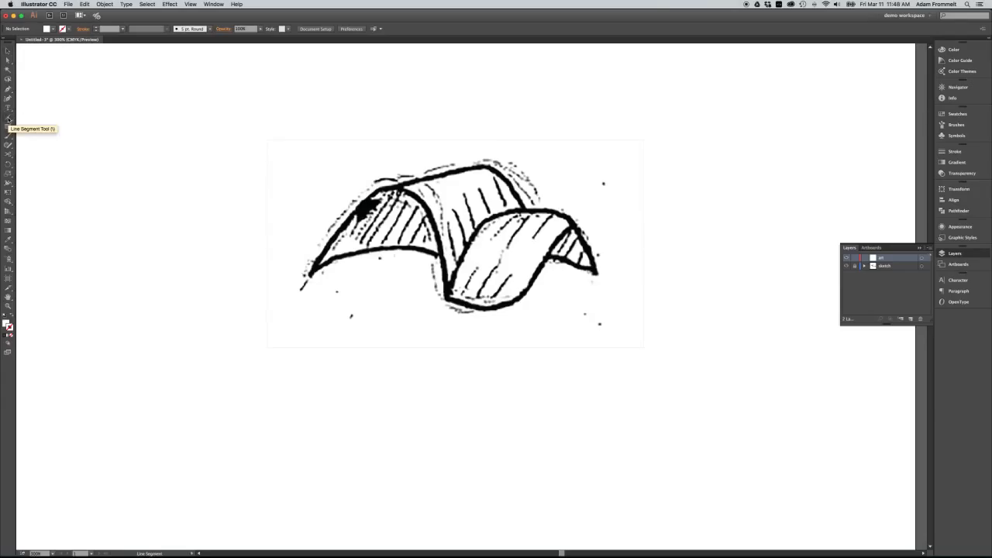
click(8, 118)
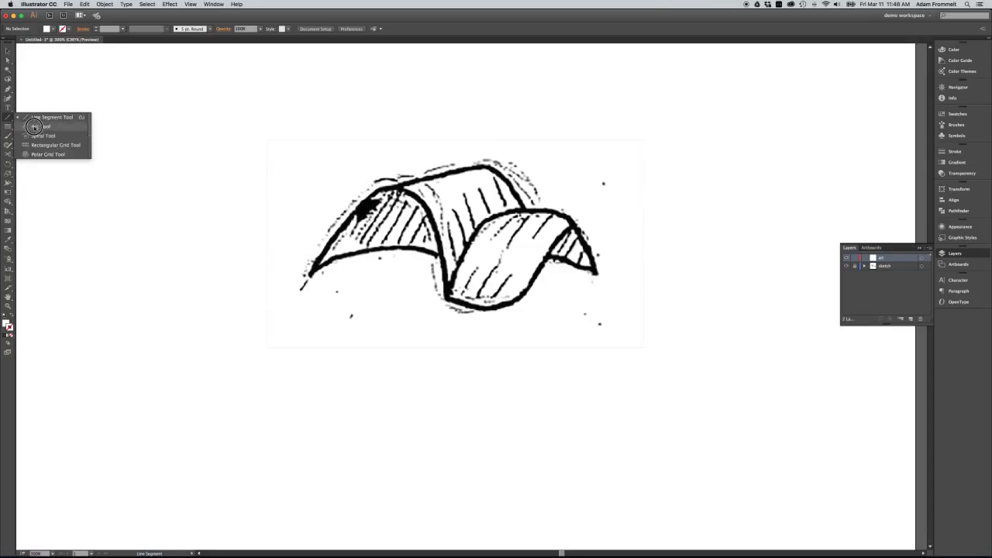
click(34, 126)
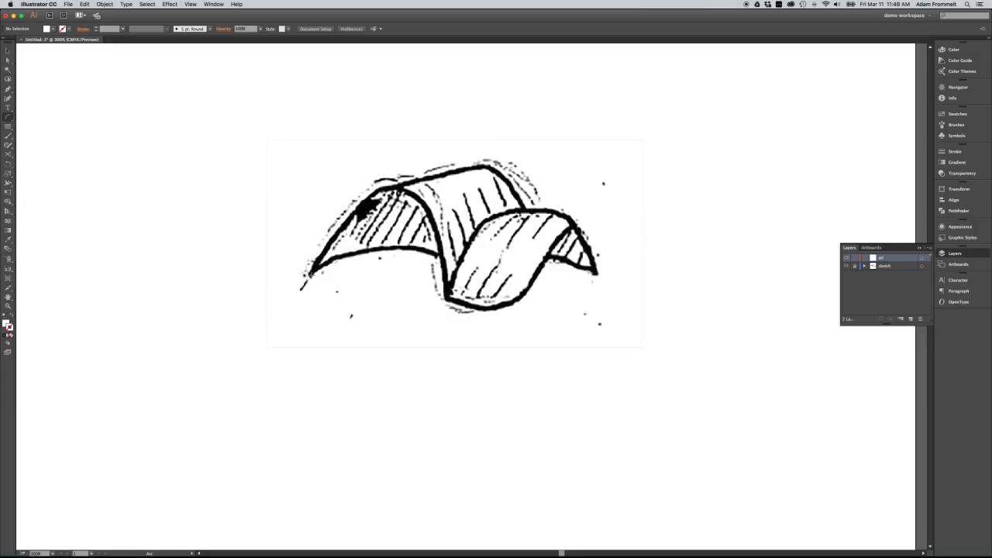
click(310, 273)
mouse_move(310, 274)
mouse_down()
mouse_move(411, 259)
mouse_move(440, 278)
mouse_move(445, 297)
mouse_up()
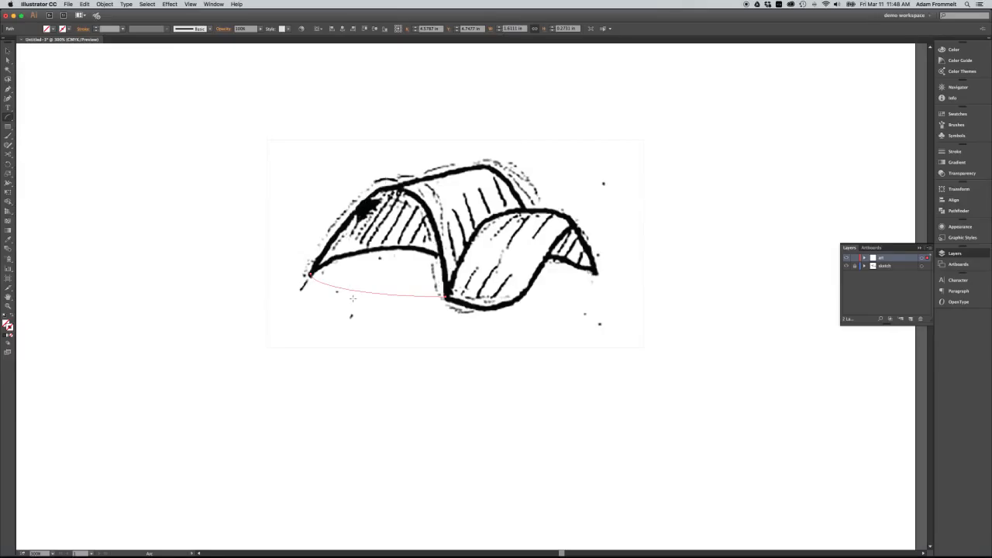
Reshape the arc by pulling both anchor handles upward until it follows the sketch's front left hump.
click(8, 61)
click(8, 60)
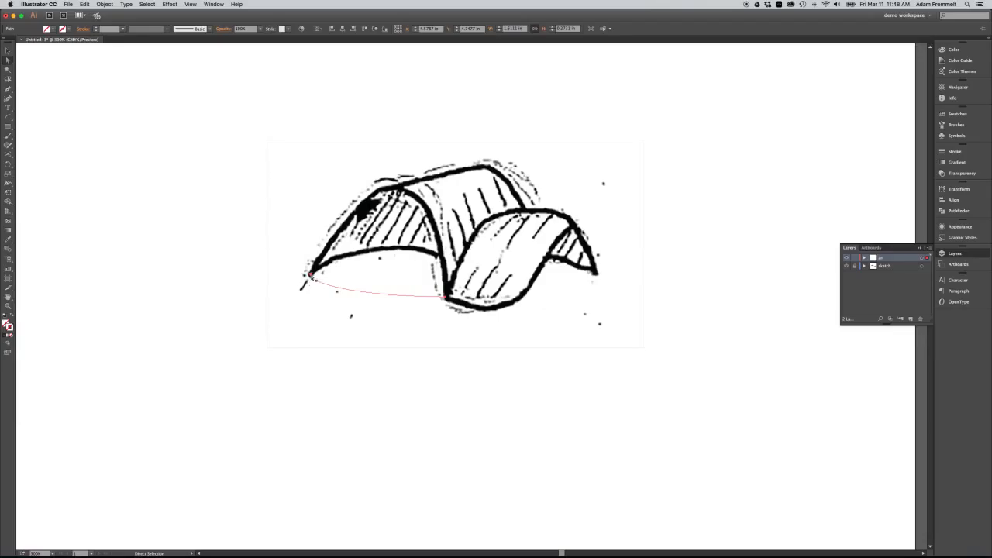
click(311, 275)
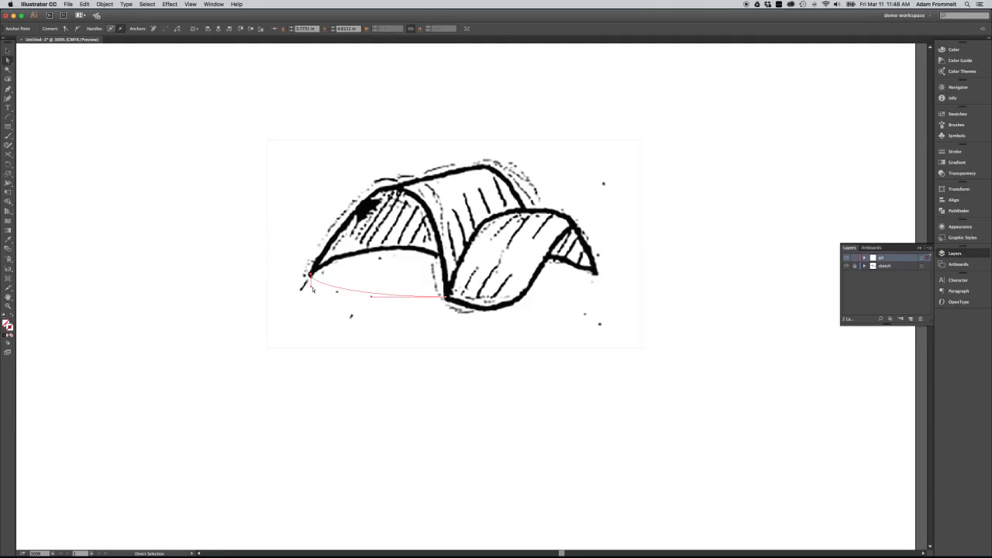
drag(310, 276, 343, 199)
mouse_move(371, 298)
mouse_down()
mouse_move(410, 288)
mouse_move(432, 245)
mouse_move(433, 118)
mouse_up()
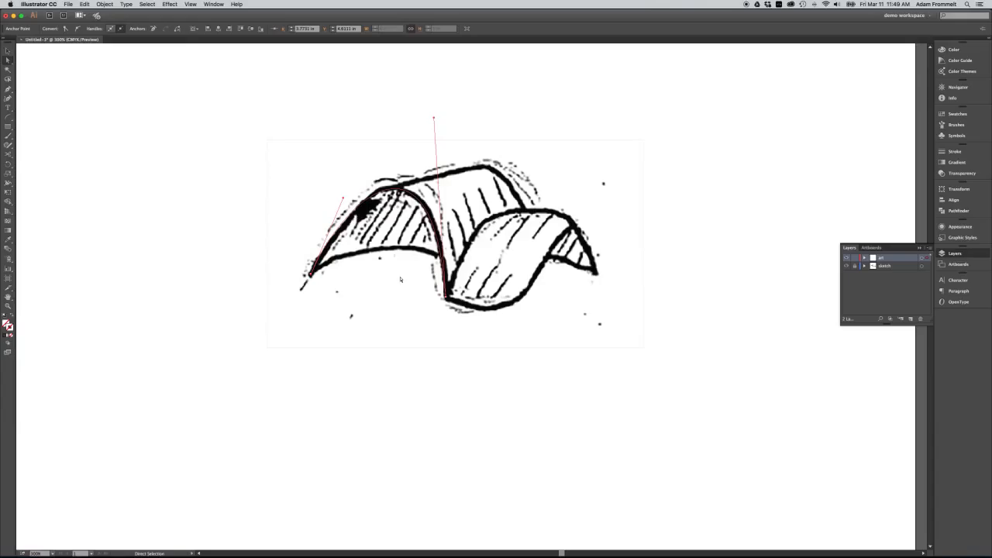
key(v)
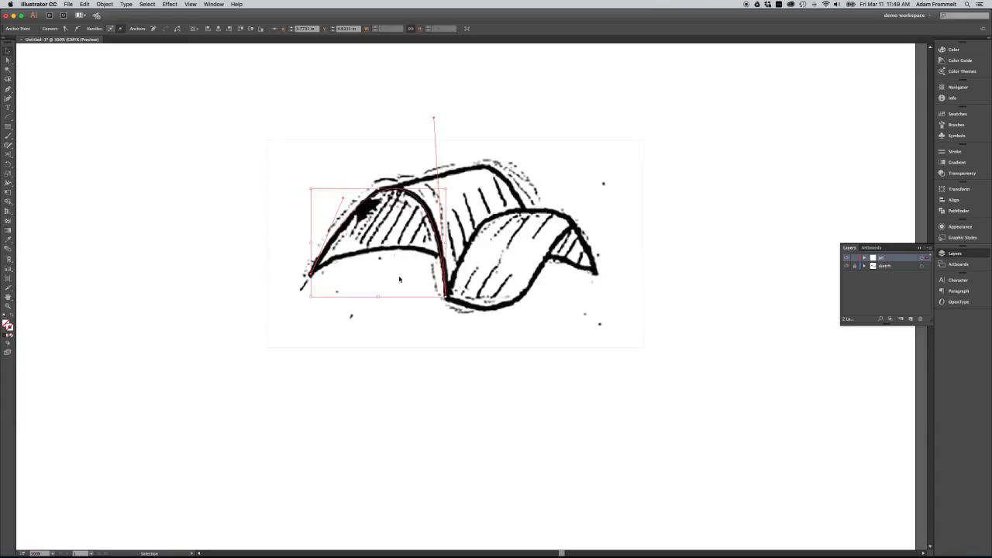
click(375, 271)
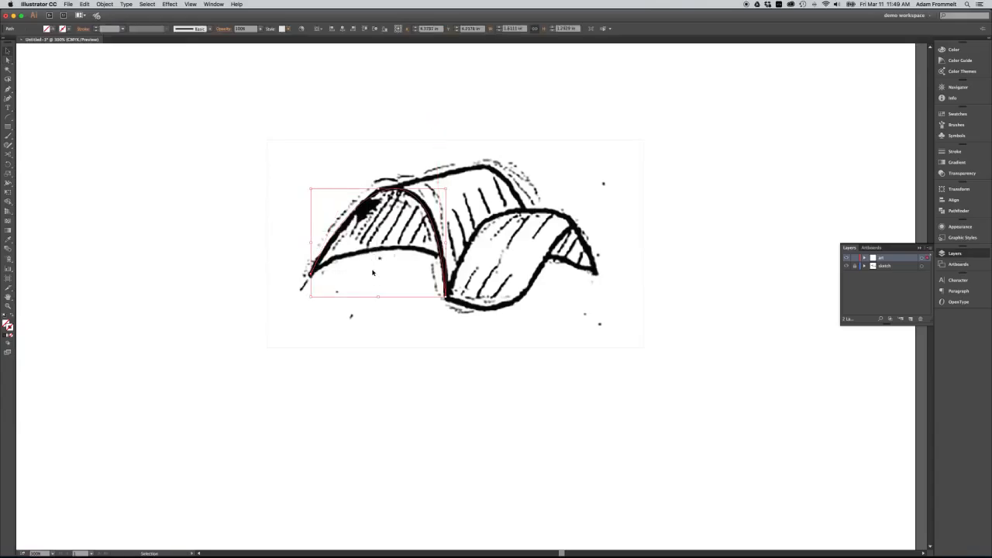
Give the traced hump arc a yellow stroke and deselect it.
click(955, 115)
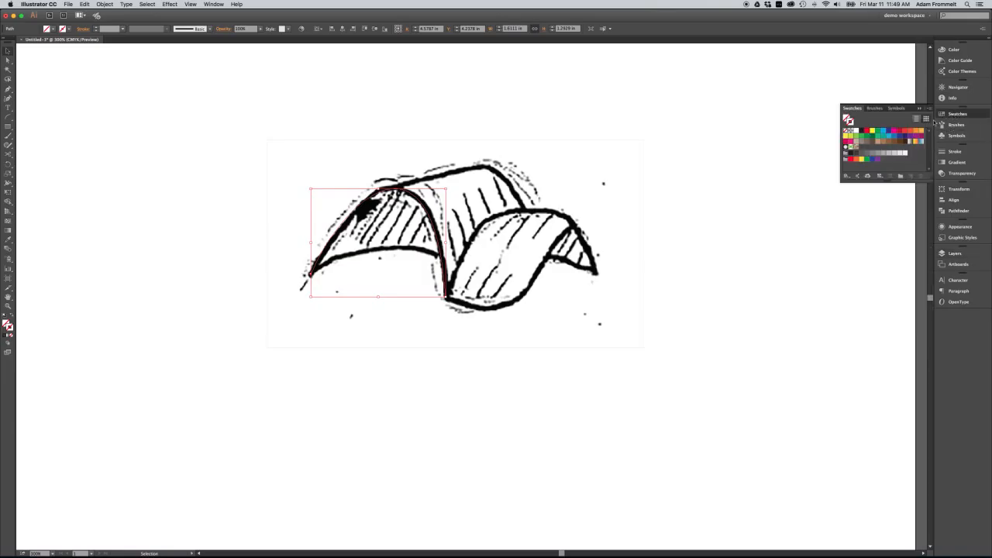
click(873, 132)
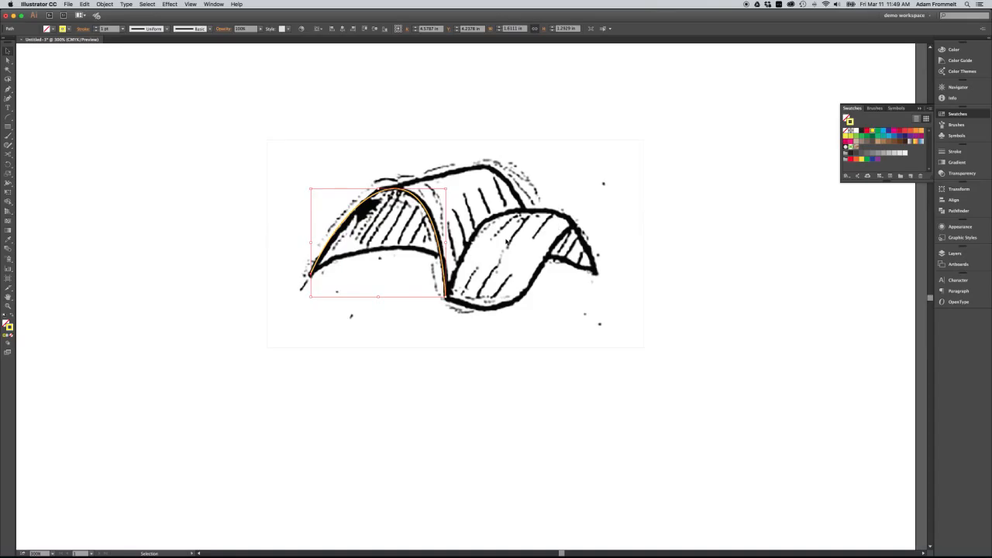
click(399, 279)
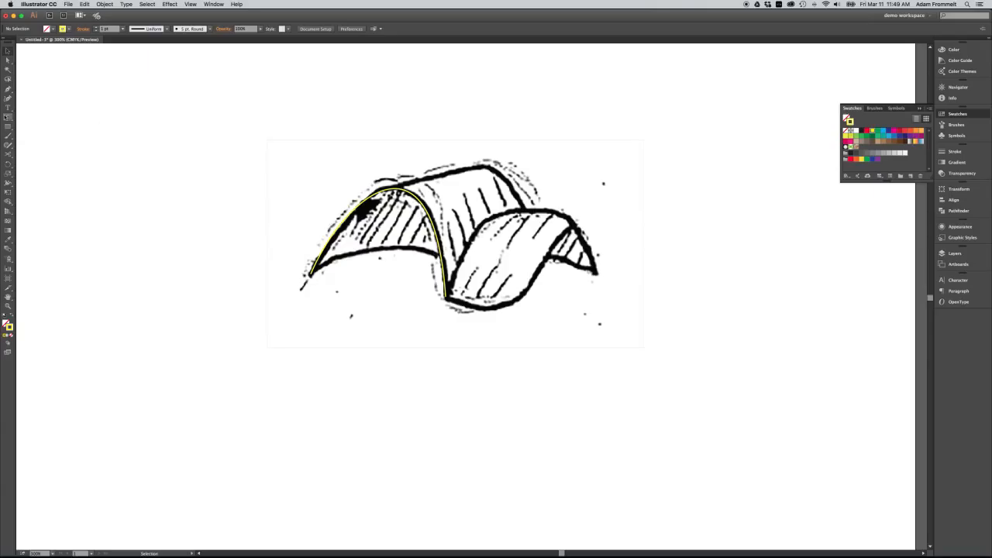
Draw a shallow arc beneath the traced hump from its left tip to its right base, and select the arc's left anchor.
click(8, 117)
drag(310, 277, 443, 293)
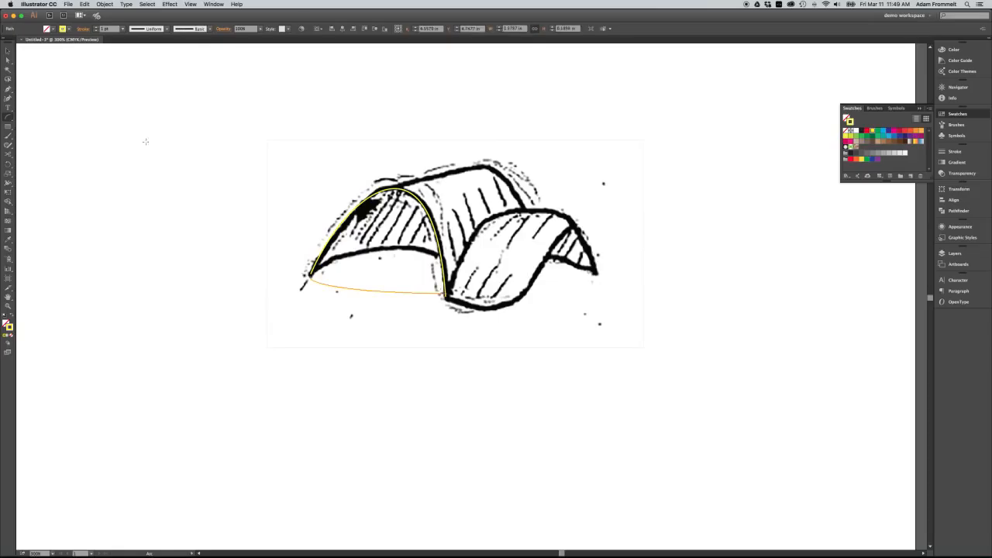
click(8, 60)
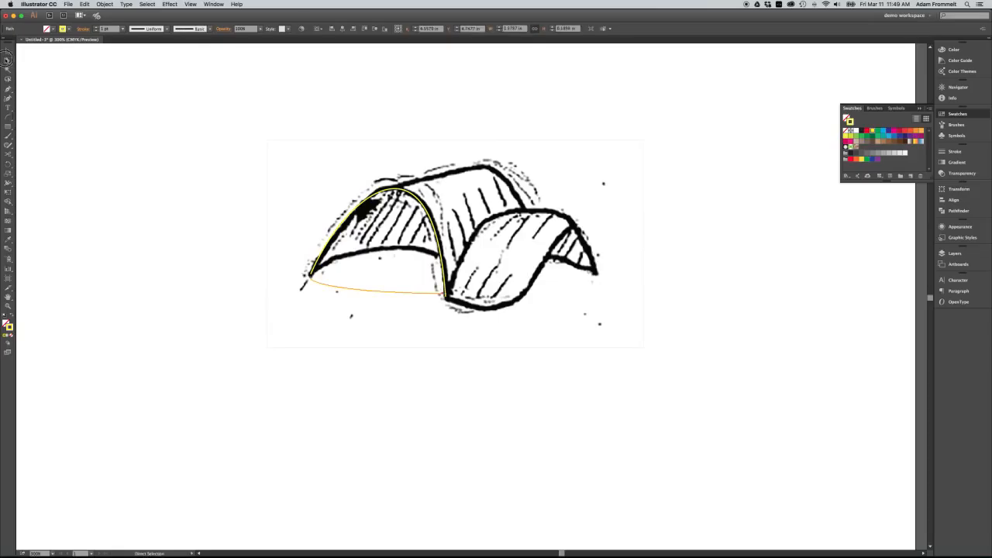
click(310, 276)
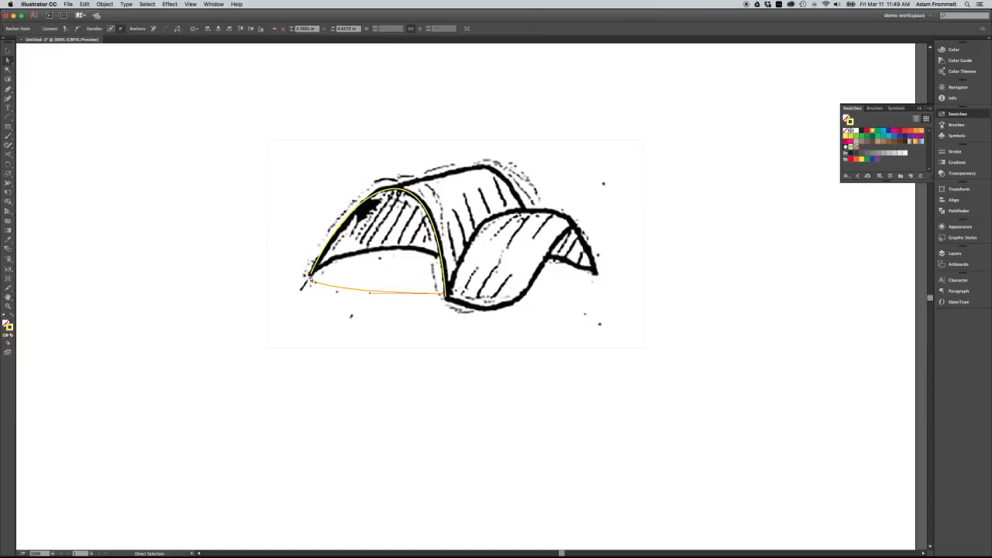
Check the Snap to Point option and snap the lower arc's left anchor onto the hump's left endpoint.
drag(310, 277, 313, 324)
click(191, 4)
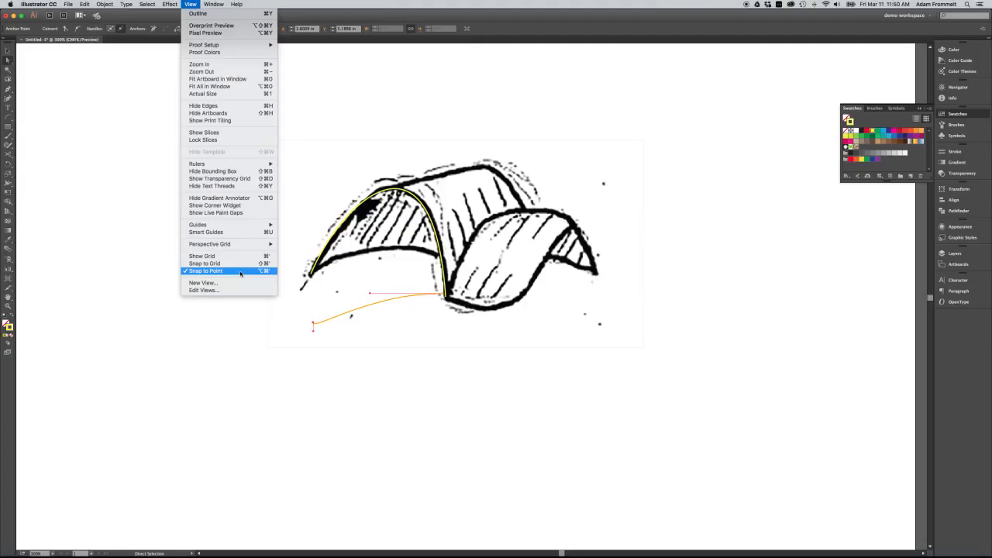
click(276, 341)
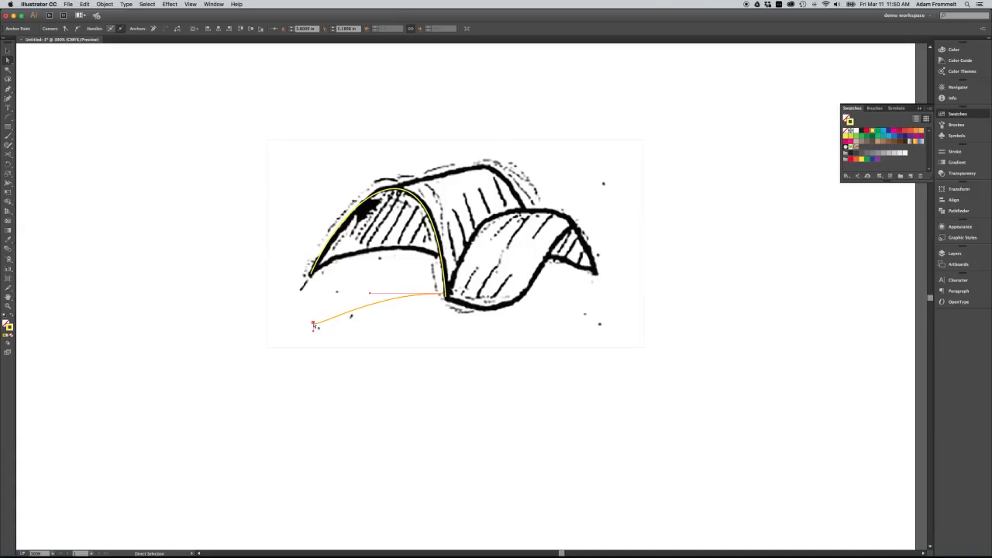
click(314, 323)
drag(313, 323, 310, 274)
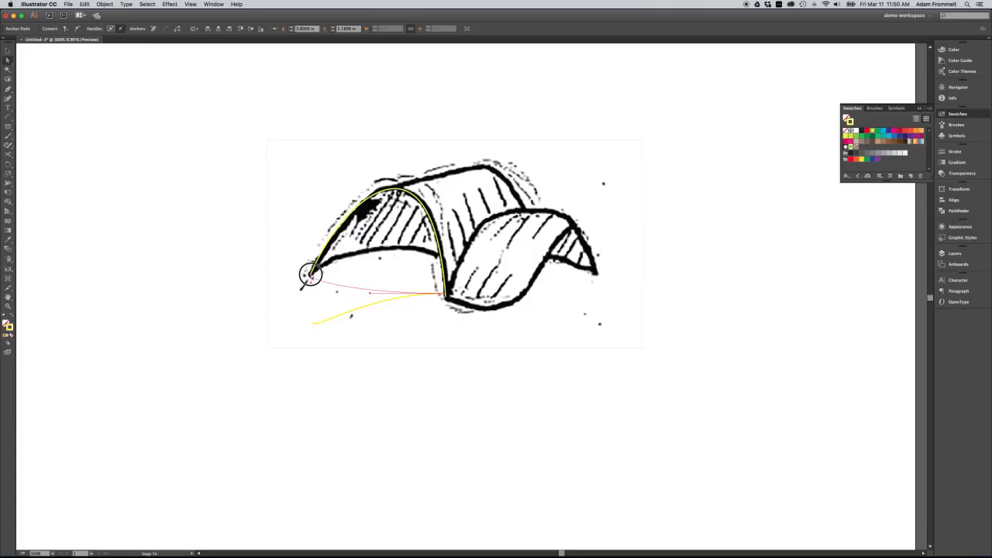
drag(310, 274, 310, 275)
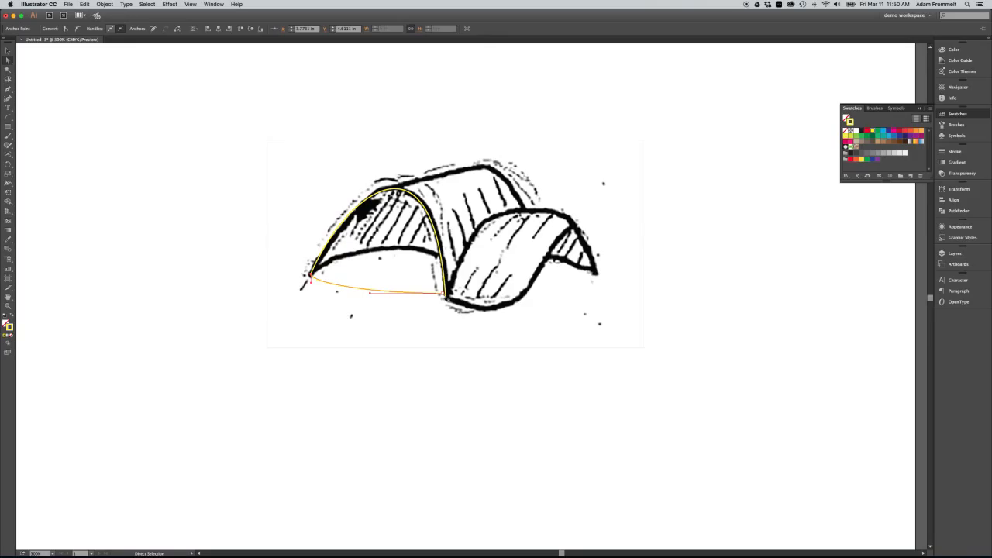
Snap the lower arc's right endpoint onto the hump's right endpoint at the base of the central fold and deselect it.
key(v)
key(super+plus)
key(super+plus)
key(super+plus)
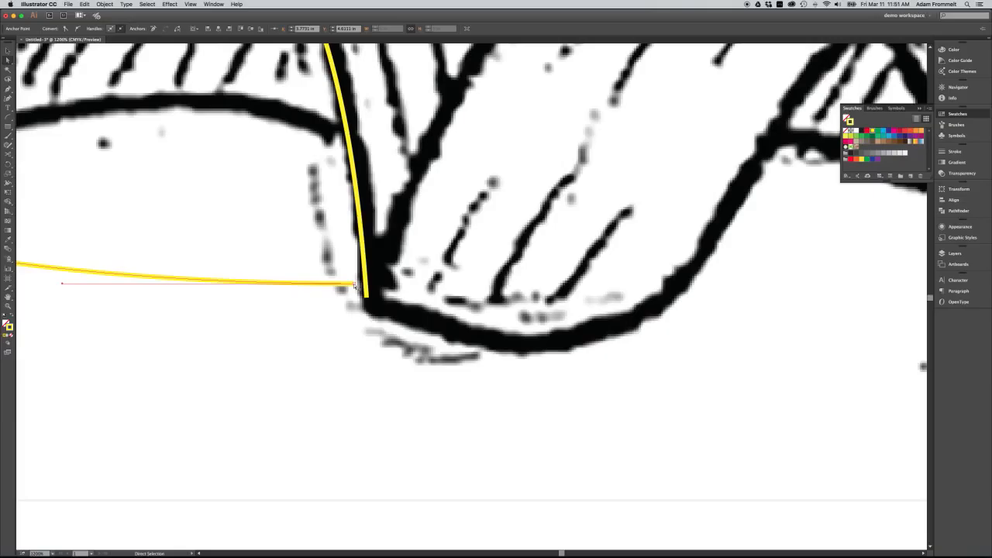
drag(355, 286, 367, 298)
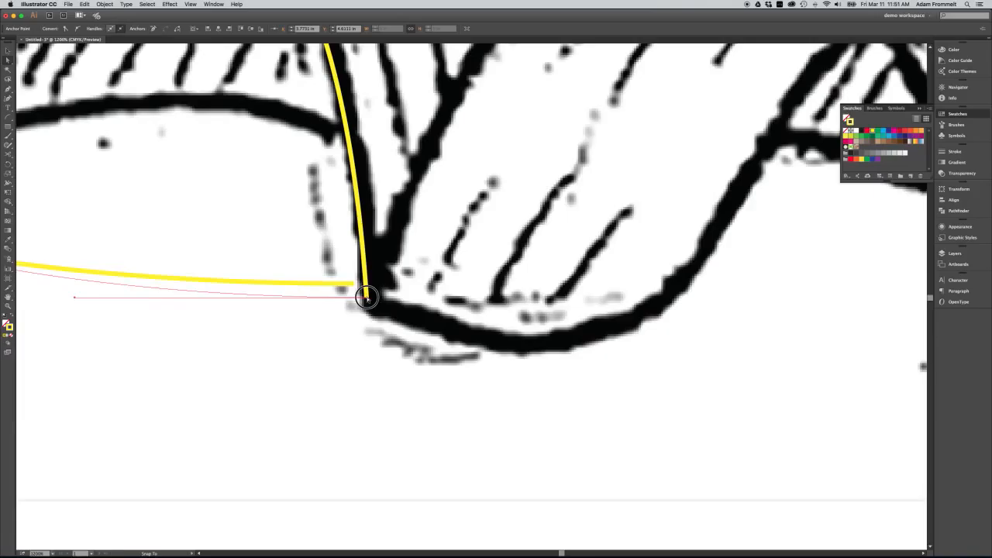
drag(366, 297, 366, 296)
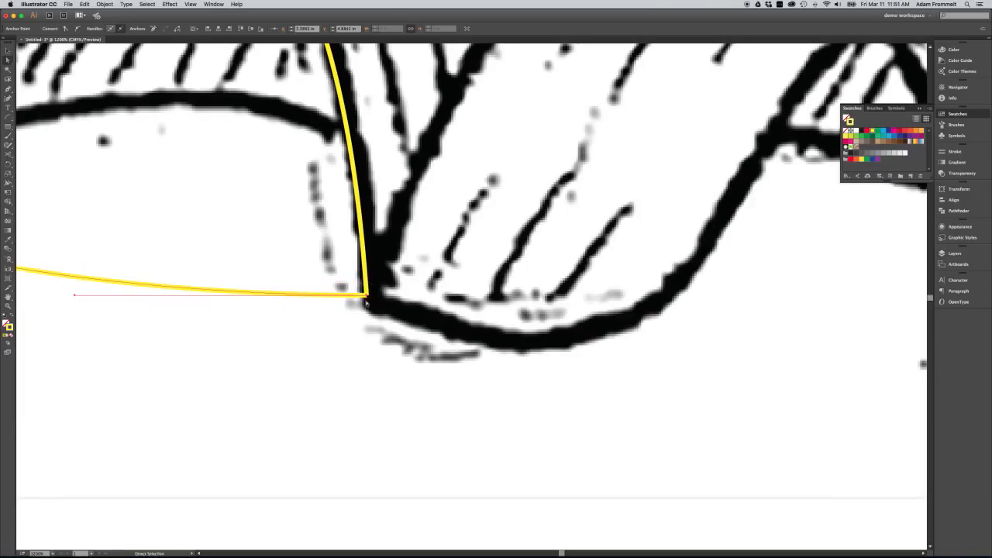
click(383, 325)
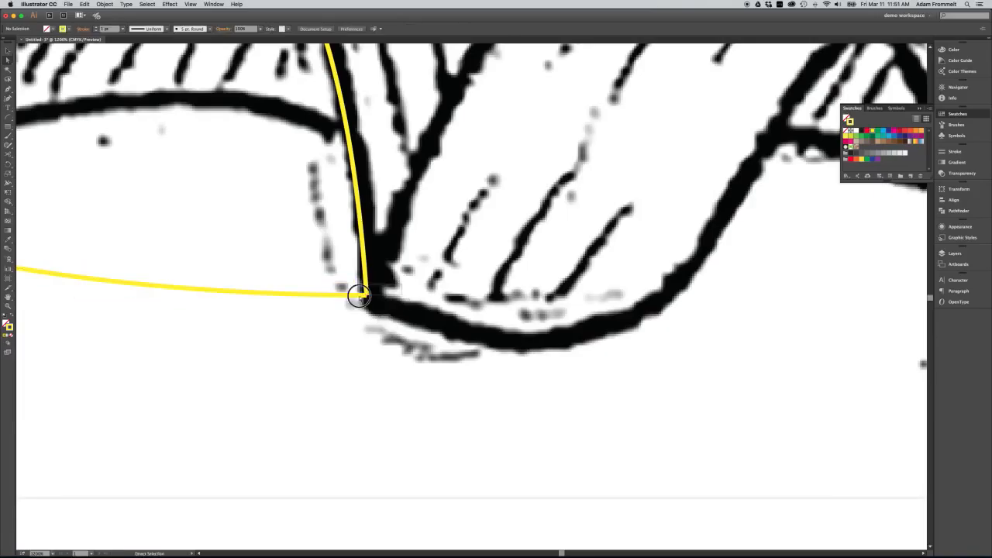
Join the overlapping endpoints of the hump and the lower arc at the base of the central fold.
drag(359, 296, 344, 329)
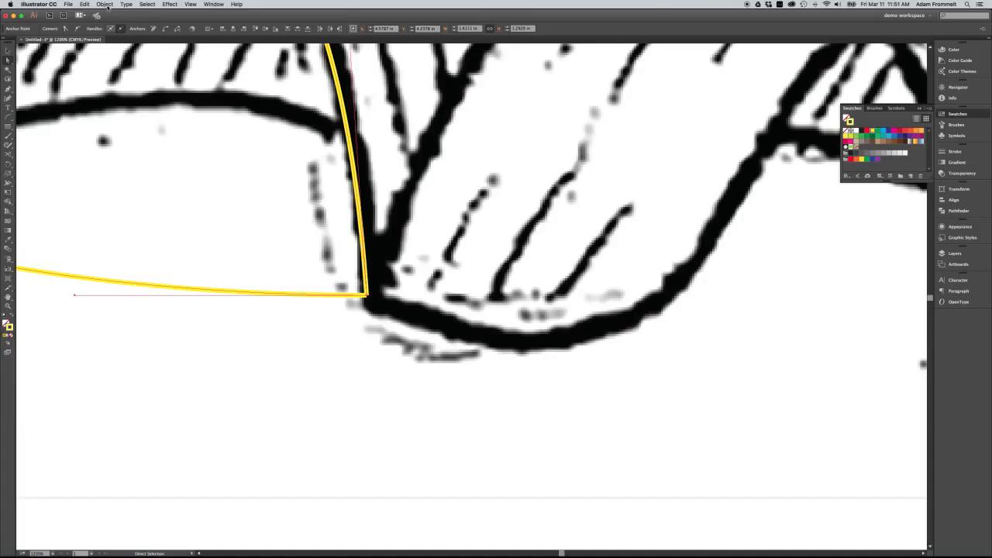
click(106, 5)
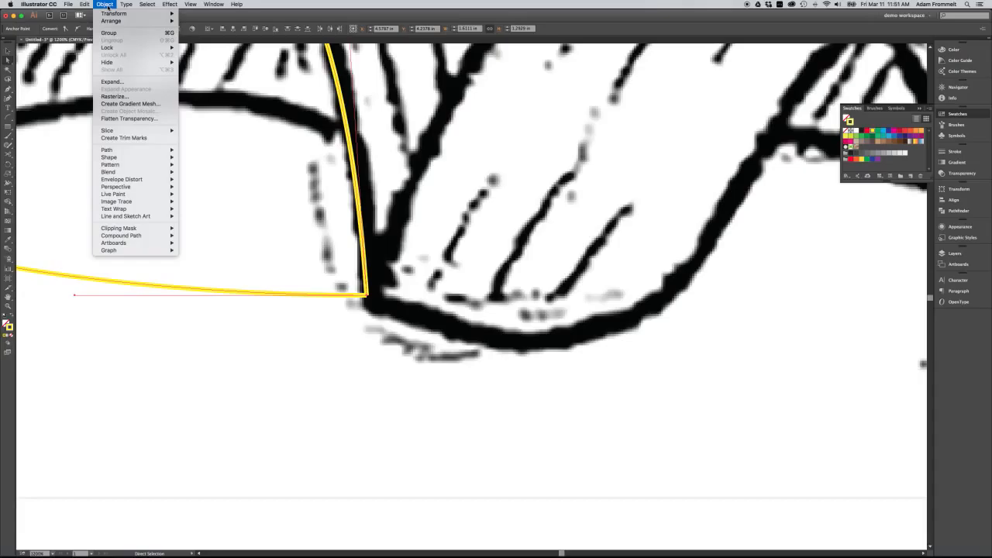
mouse_move(143, 151)
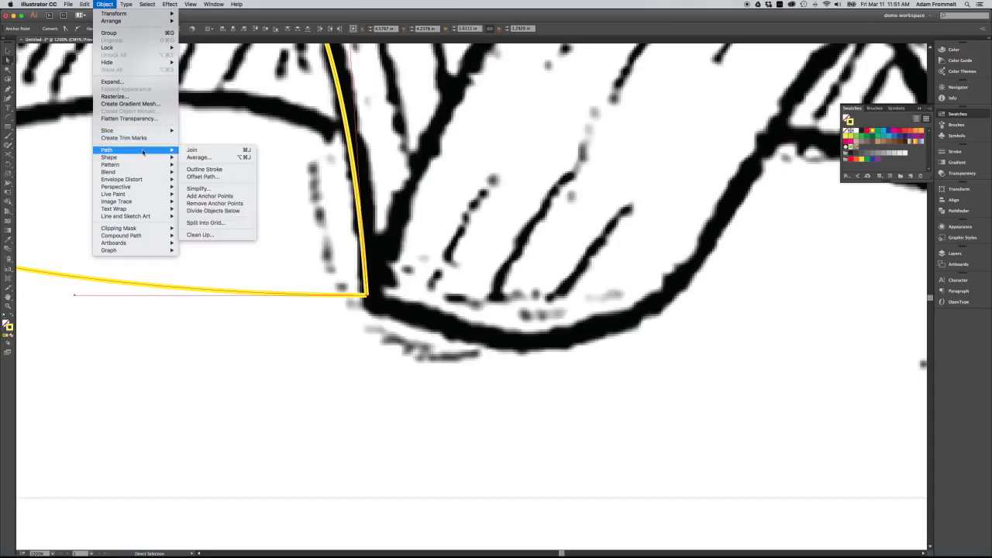
click(224, 151)
Select the overlapping endpoints at the outline's left tip for closing the shape, and clear the selection.
scroll(228, 167, left, 5)
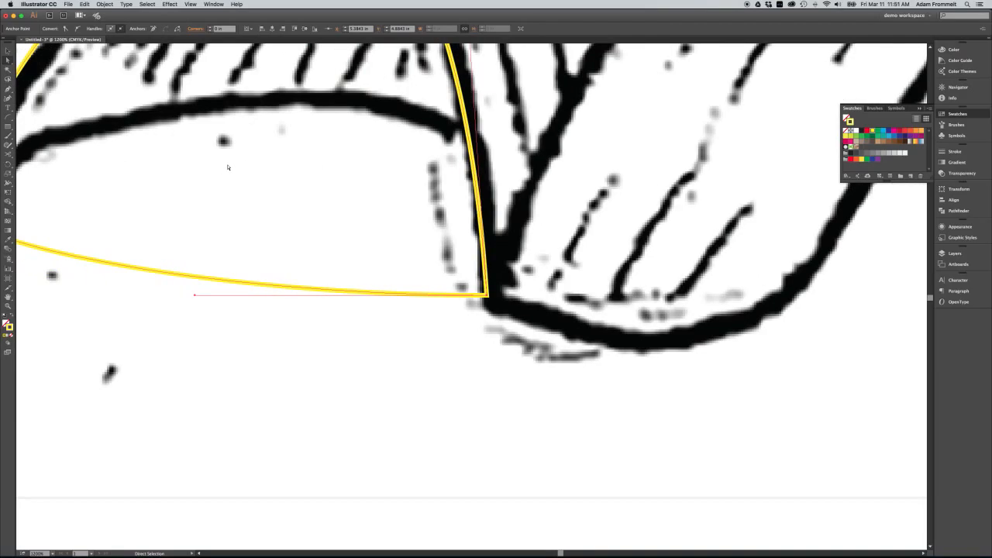
scroll(228, 167, left, 8)
drag(123, 205, 206, 223)
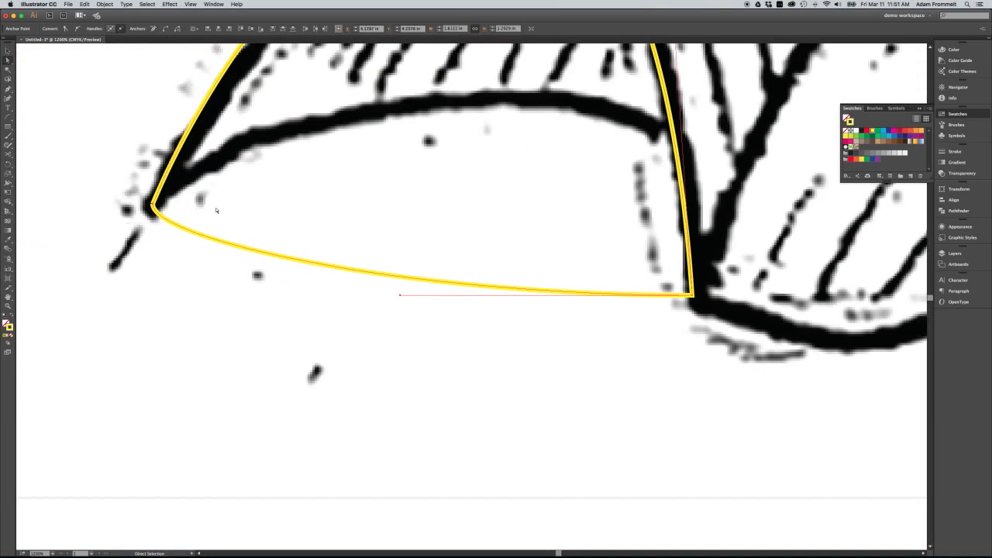
scroll(218, 211, up, 2)
scroll(218, 211, down, 1)
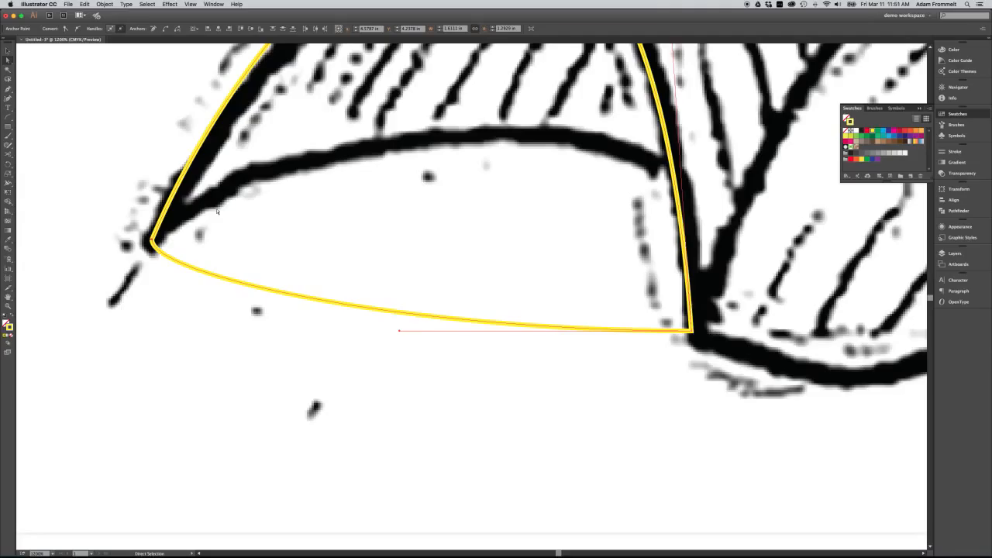
key(v)
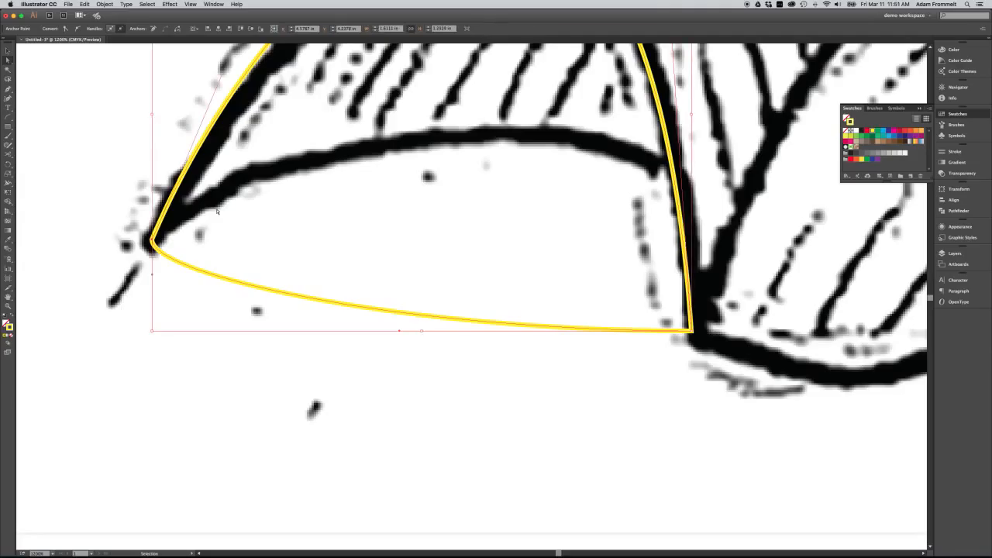
key(a)
click(243, 226)
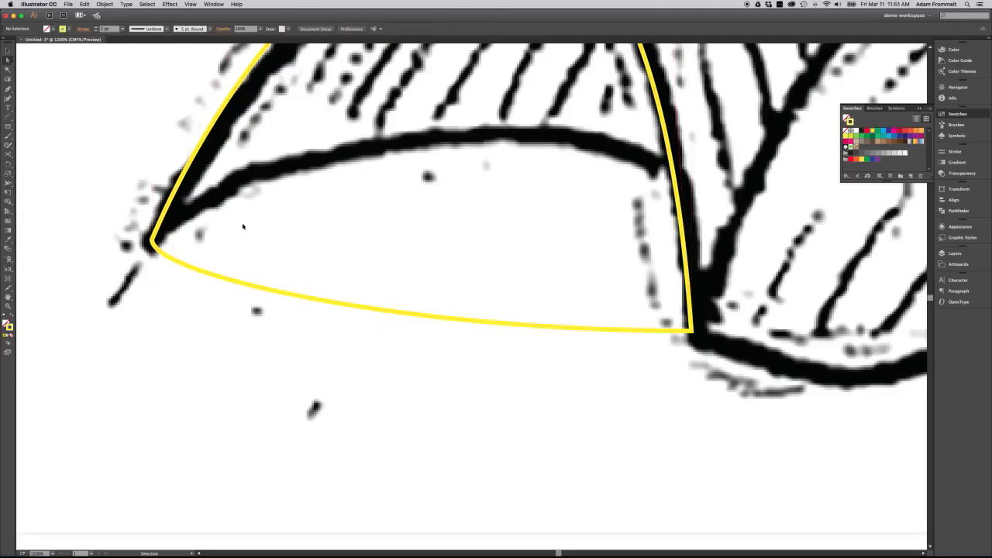
Give the front hump outline a cyan stroke and a dark blue fill, and deselect it.
key(super+minus)
key(super+minus)
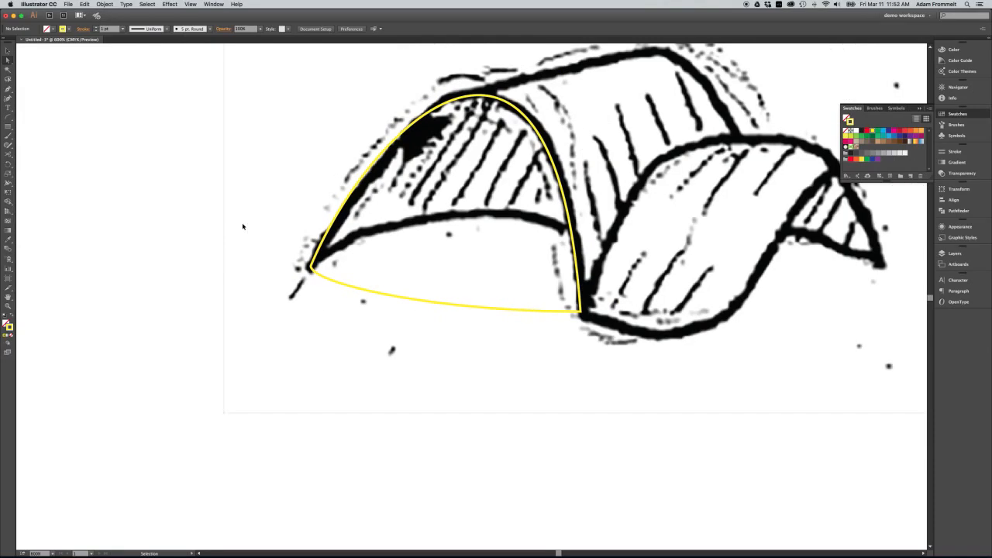
key(super+minus)
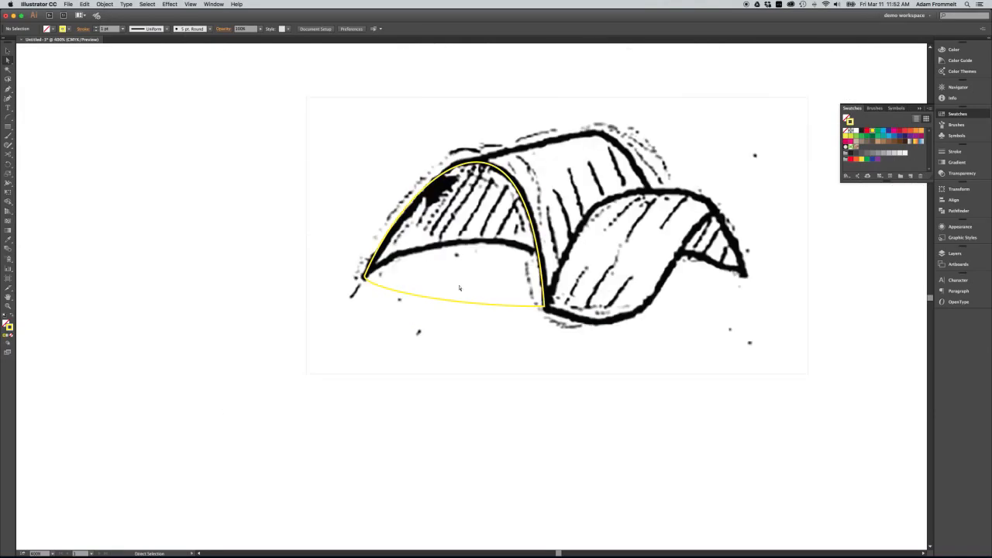
drag(398, 240, 319, 295)
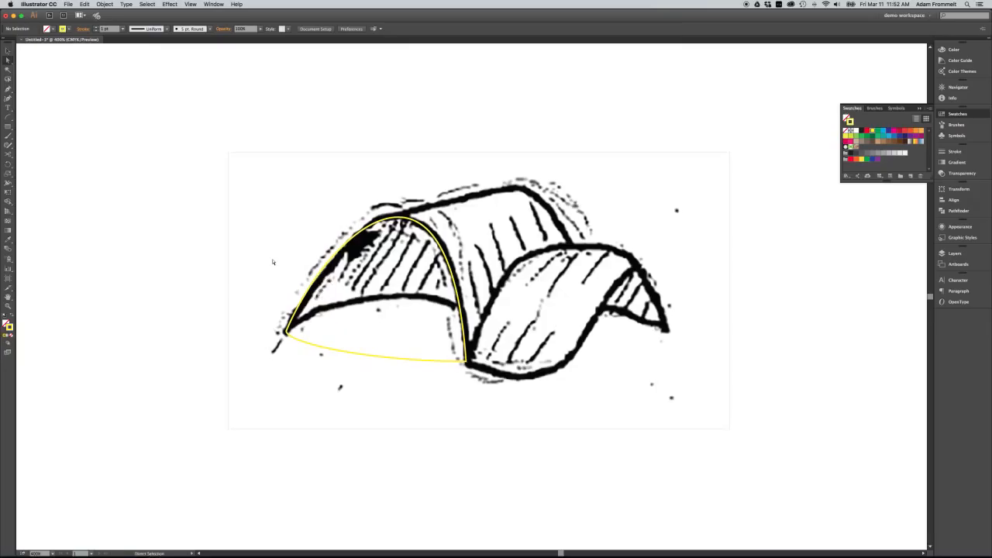
key(v)
click(277, 276)
drag(335, 309, 338, 313)
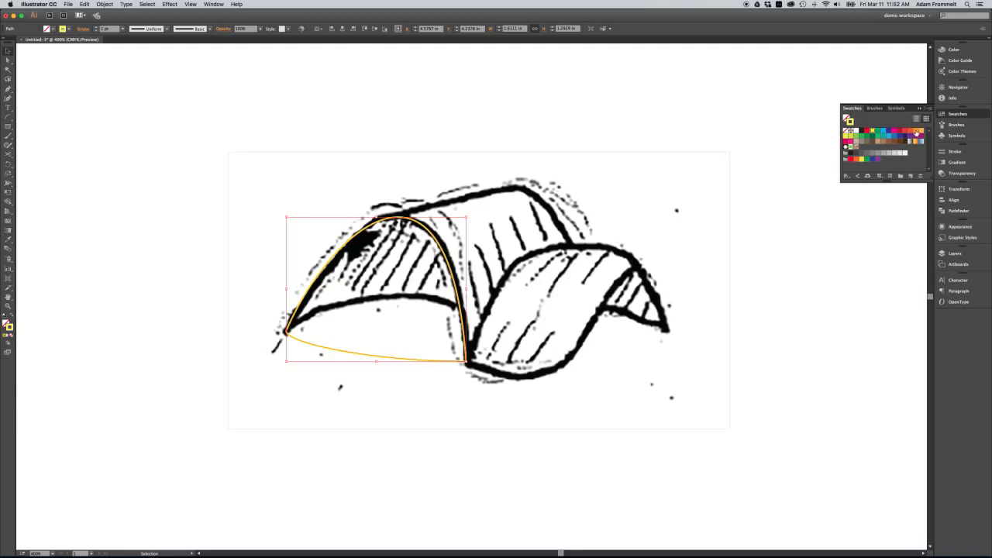
click(877, 133)
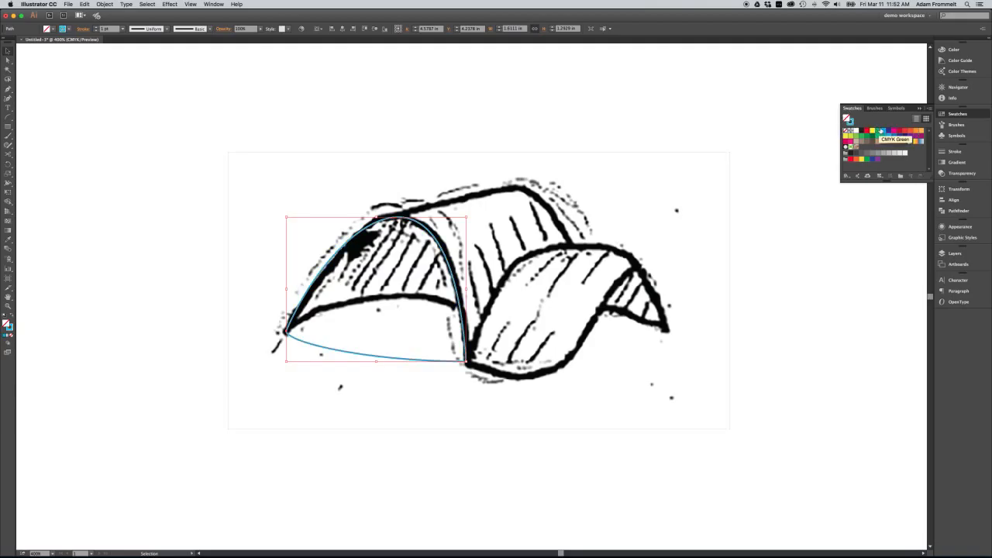
click(888, 131)
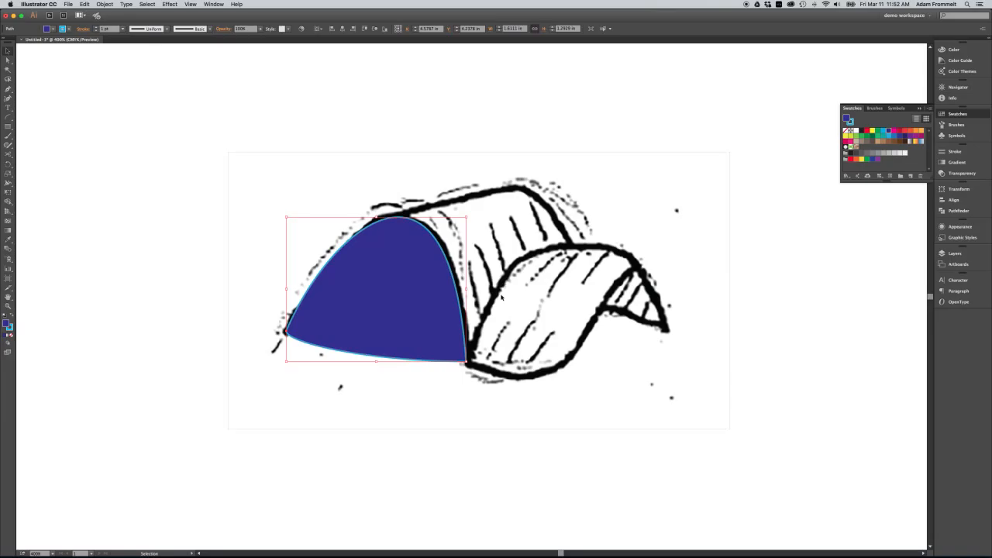
click(498, 270)
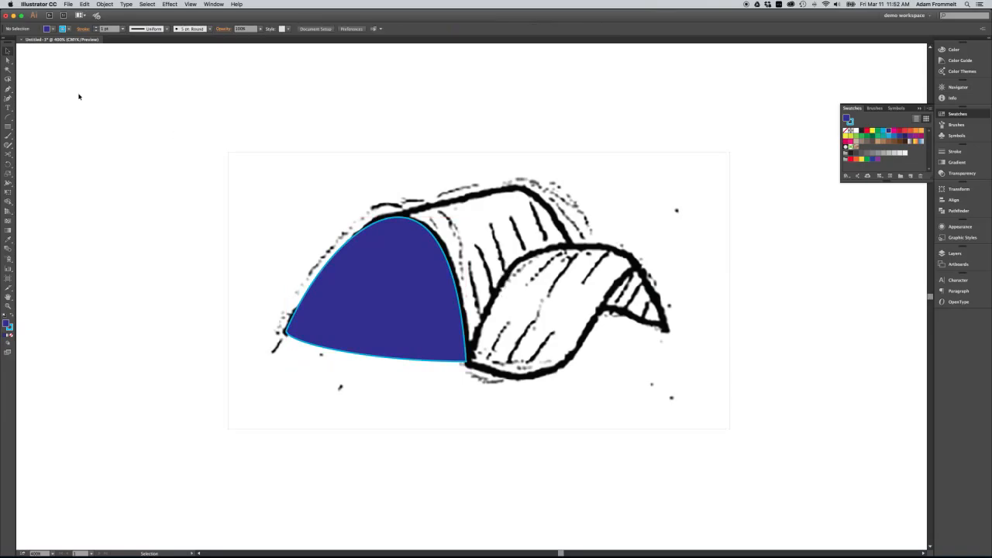
With the Pen tool, draw a curved path from the ridge's right end, bulging behind the front fold, to the hump's right base.
click(9, 89)
click(517, 186)
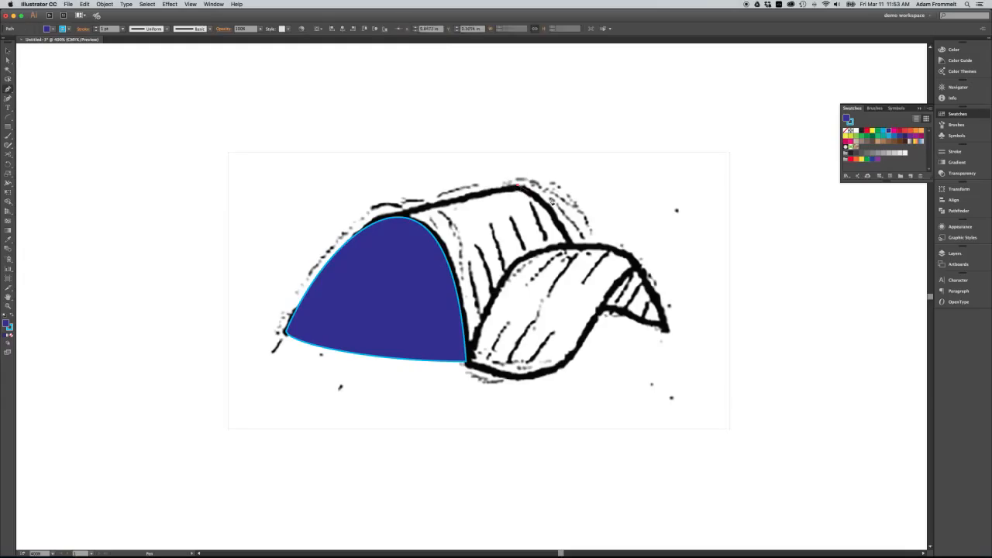
click(593, 297)
drag(593, 297, 596, 365)
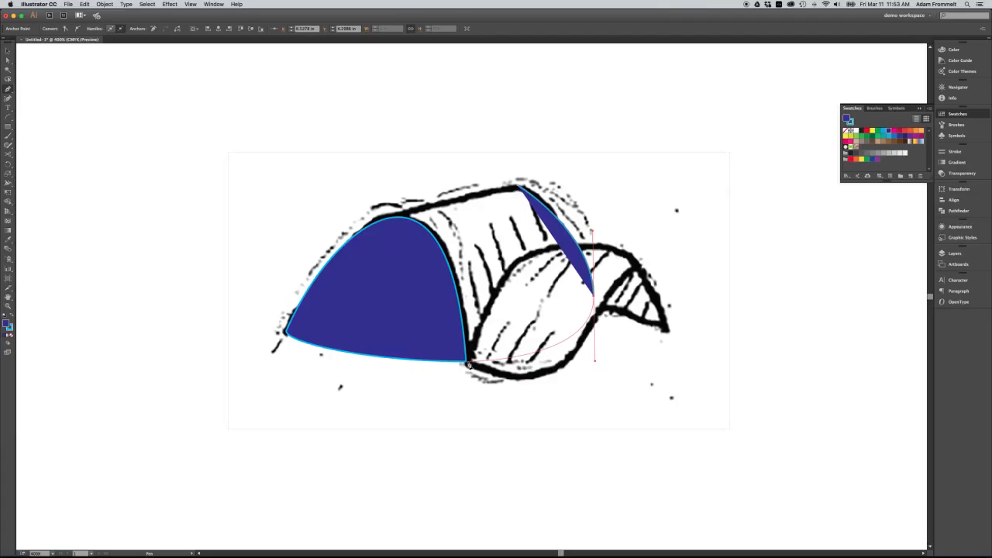
click(468, 363)
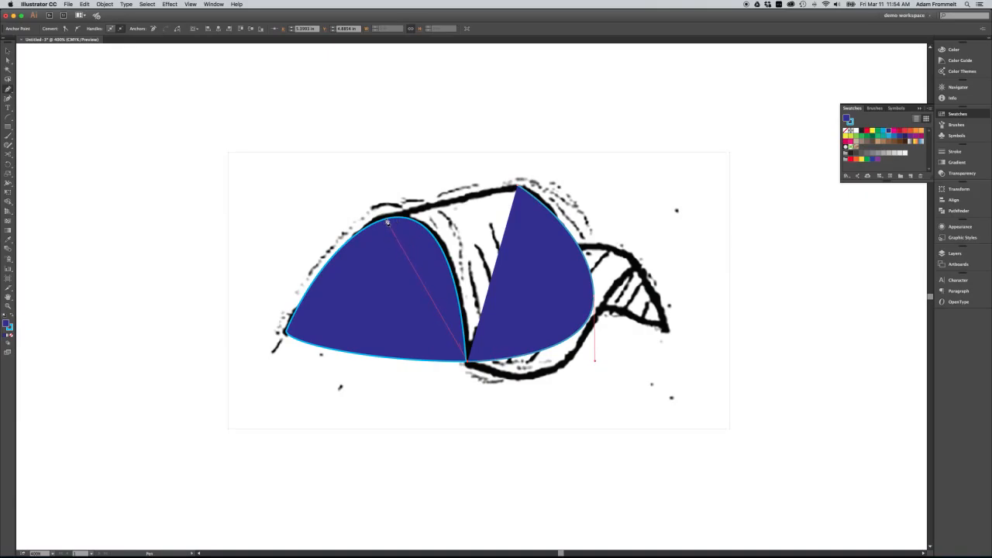
Curve the path up to the hump's top, realign its outgoing handle along the ridge line, and close it at its starting anchor.
drag(388, 222, 324, 238)
drag(324, 238, 326, 239)
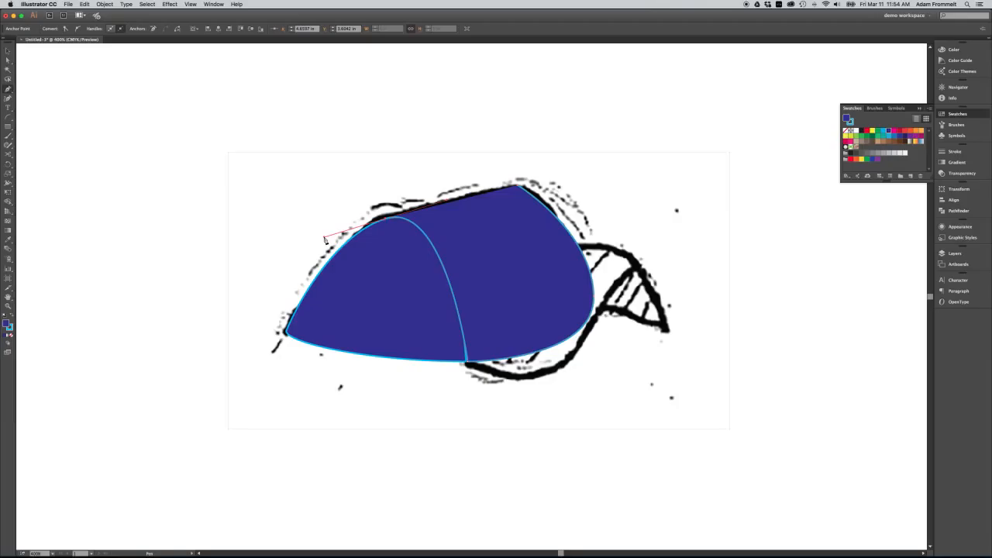
key(alt)
drag(324, 238, 442, 207)
drag(441, 206, 442, 206)
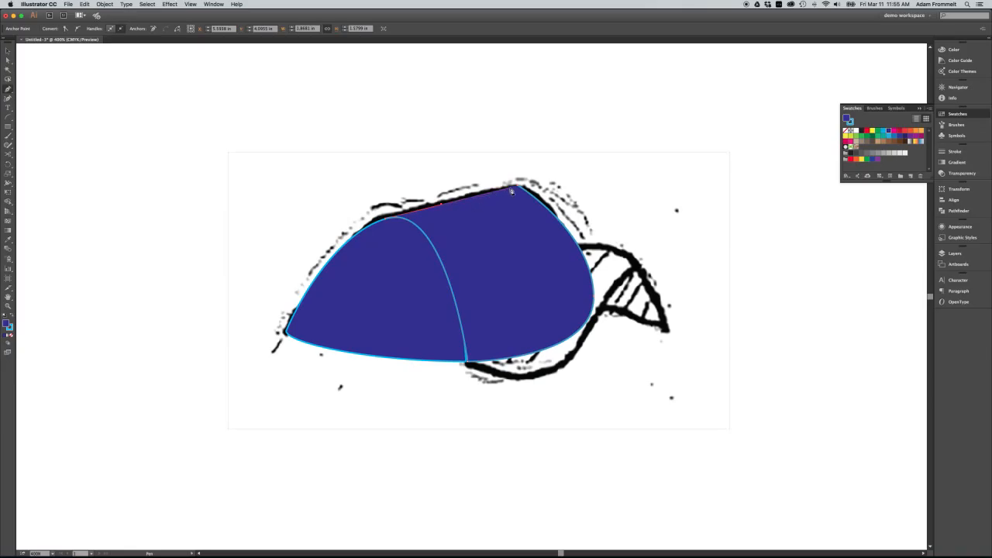
mouse_move(517, 186)
mouse_down()
mouse_move(598, 166)
mouse_move(636, 170)
mouse_move(621, 158)
mouse_move(303, 159)
mouse_move(535, 162)
mouse_move(517, 186)
mouse_up()
click(518, 188)
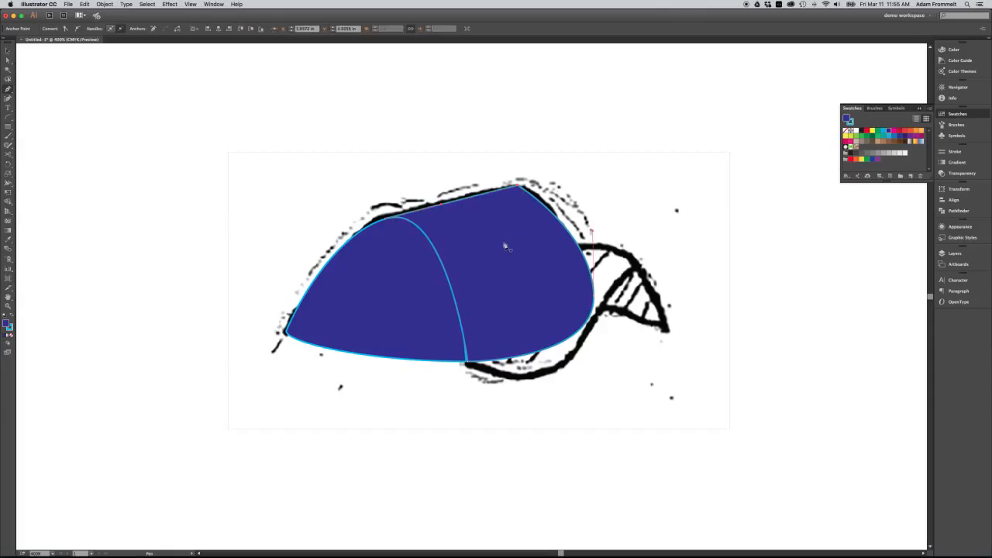
Move the newly drawn middle fold shape up and to the right, clear of the front hump, and deselect it.
key(v)
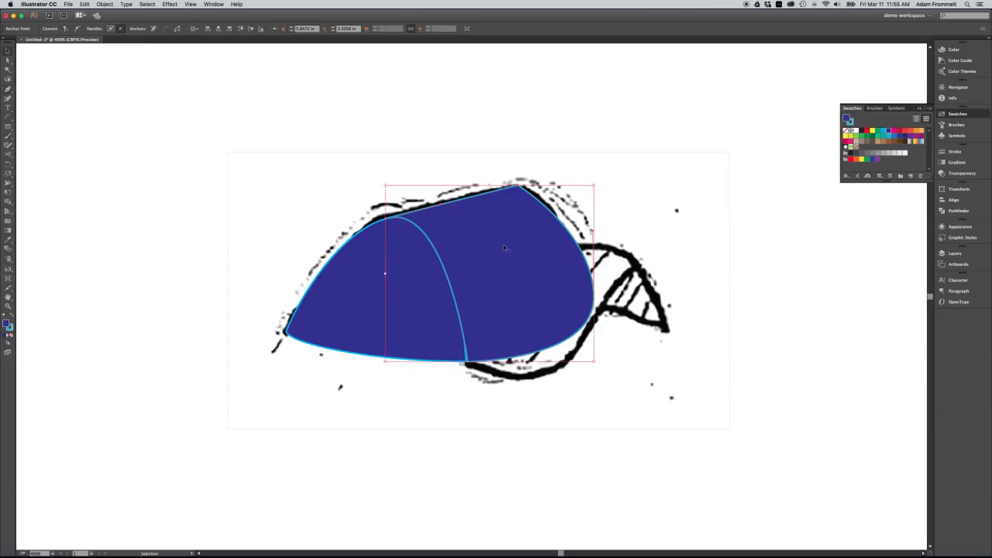
drag(504, 261, 570, 214)
key(super+z)
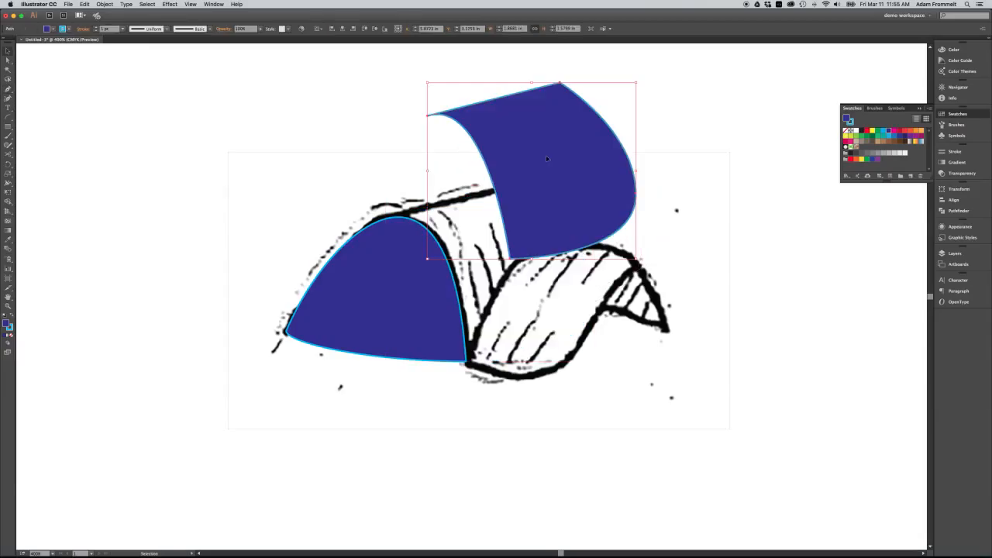
drag(548, 158, 523, 213)
click(546, 324)
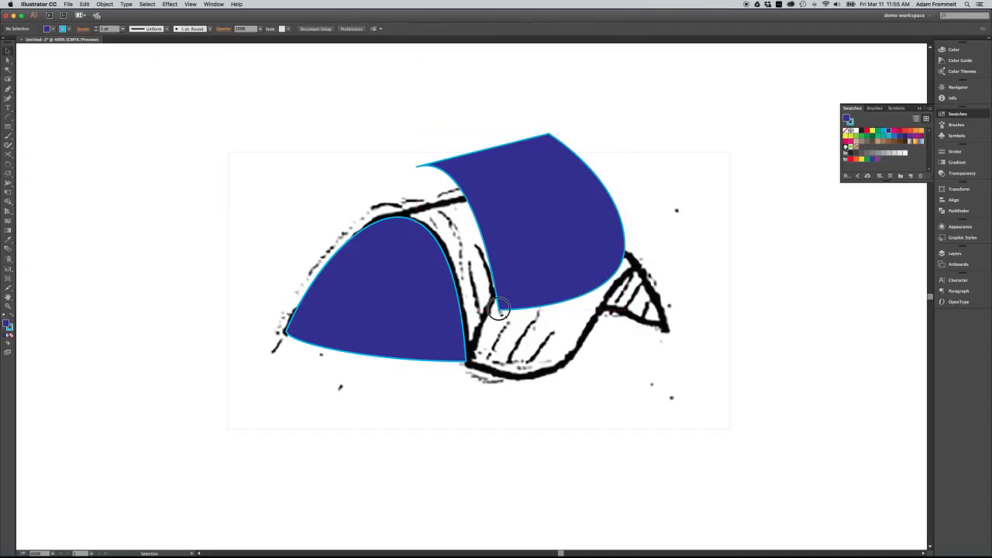
Move the middle fold shape so its lower-left corner snaps onto the front hump's right base point, and deselect it.
drag(500, 311, 508, 338)
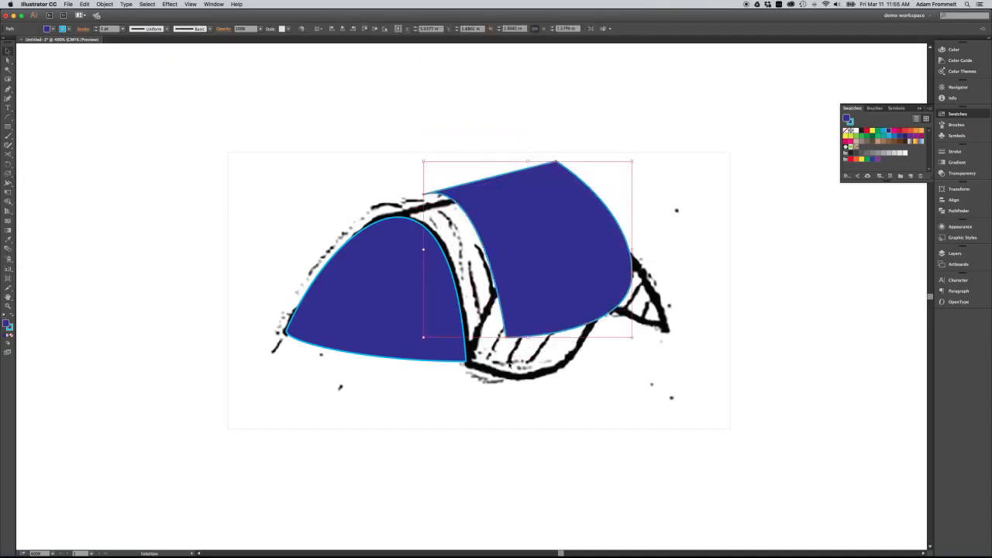
click(507, 339)
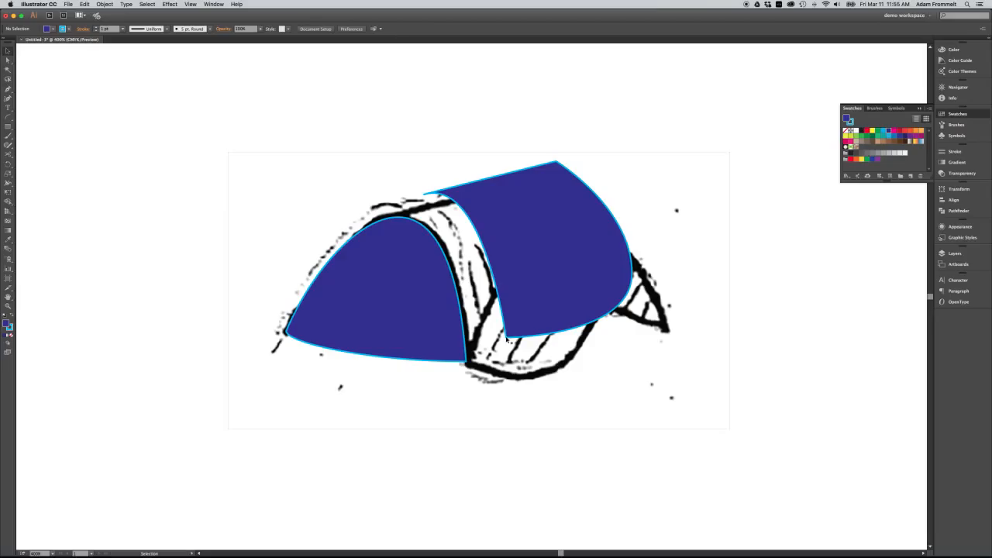
drag(508, 339, 466, 363)
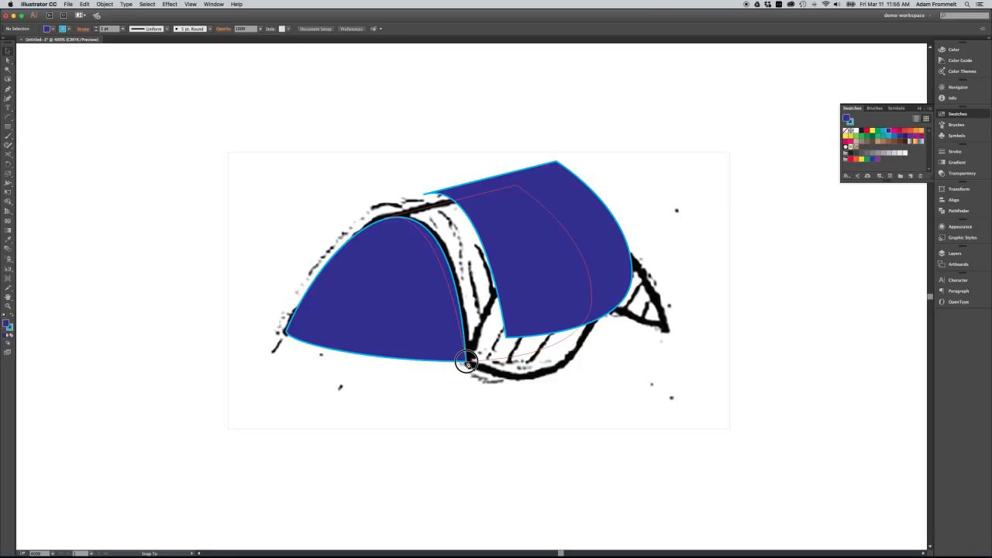
drag(465, 362, 466, 362)
key(v)
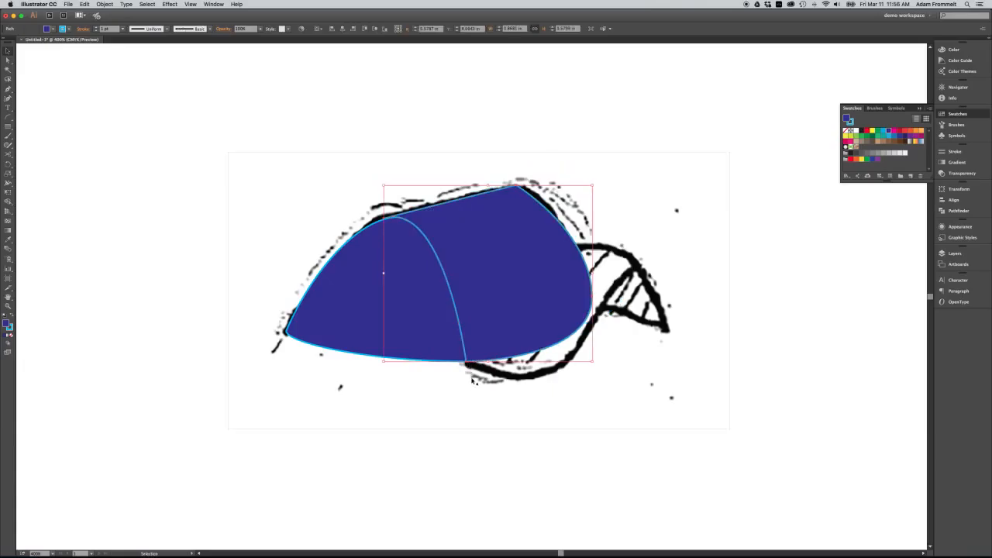
click(364, 178)
key(a)
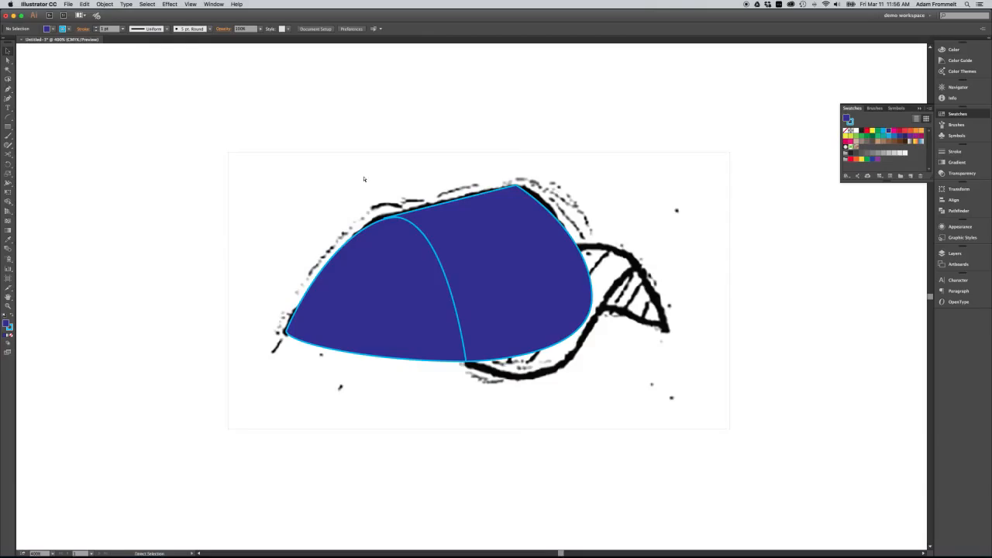
With Direct Selection, move the middle fold's upper-left anchor so it meets the front hump's outline cleanly, and deselect it.
key(super+equal)
key(super+equal)
key(space)
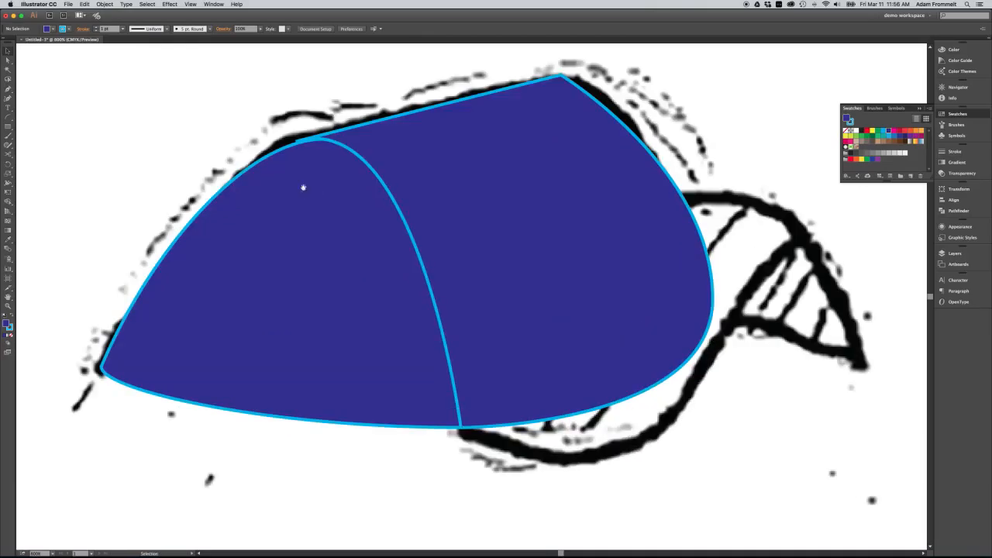
drag(312, 188, 394, 269)
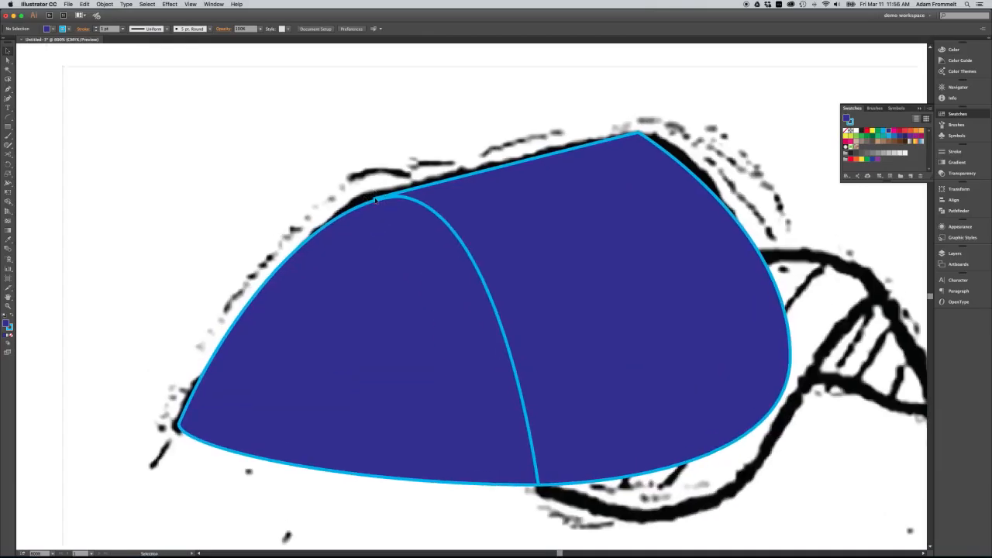
click(482, 191)
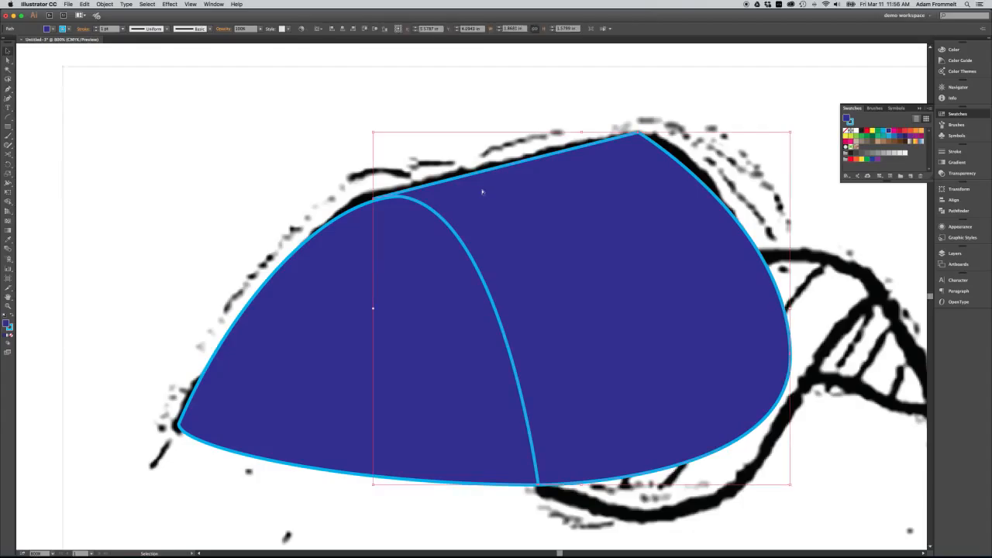
key(a)
key(super+shift+a)
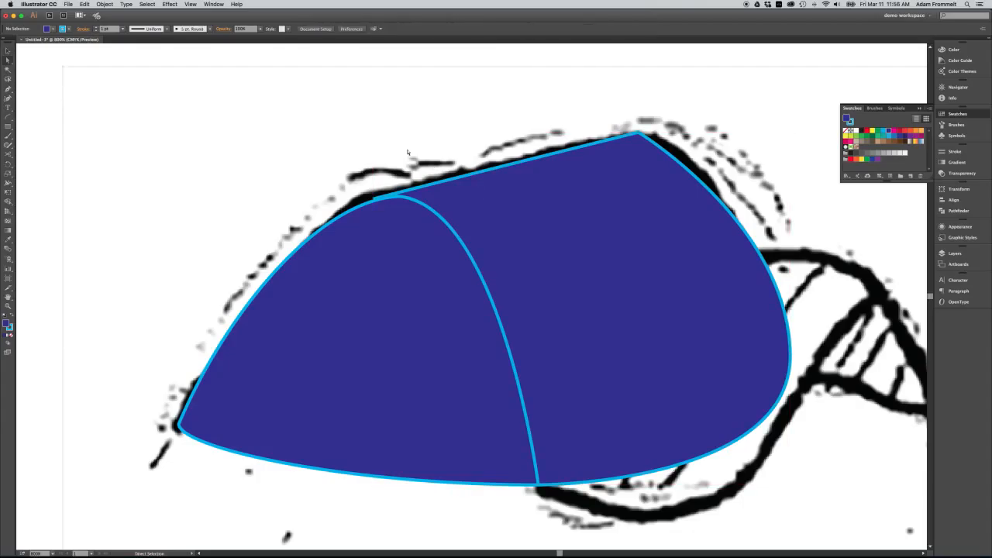
key(v)
click(8, 59)
click(607, 280)
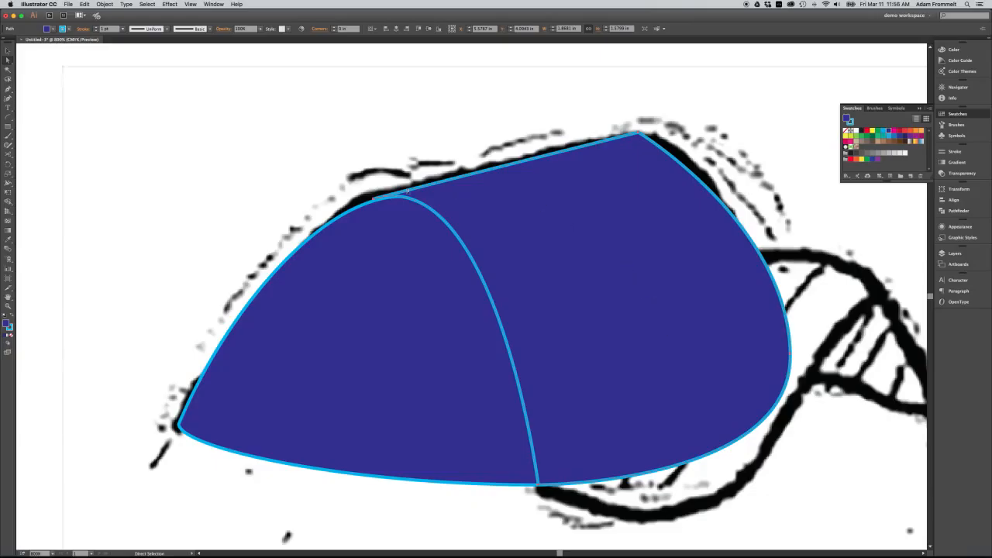
click(371, 199)
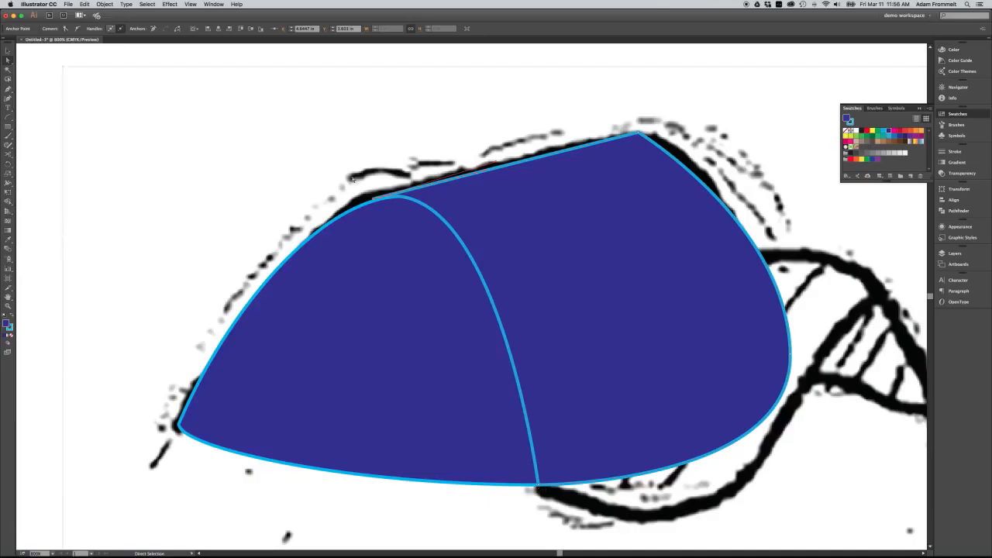
click(374, 201)
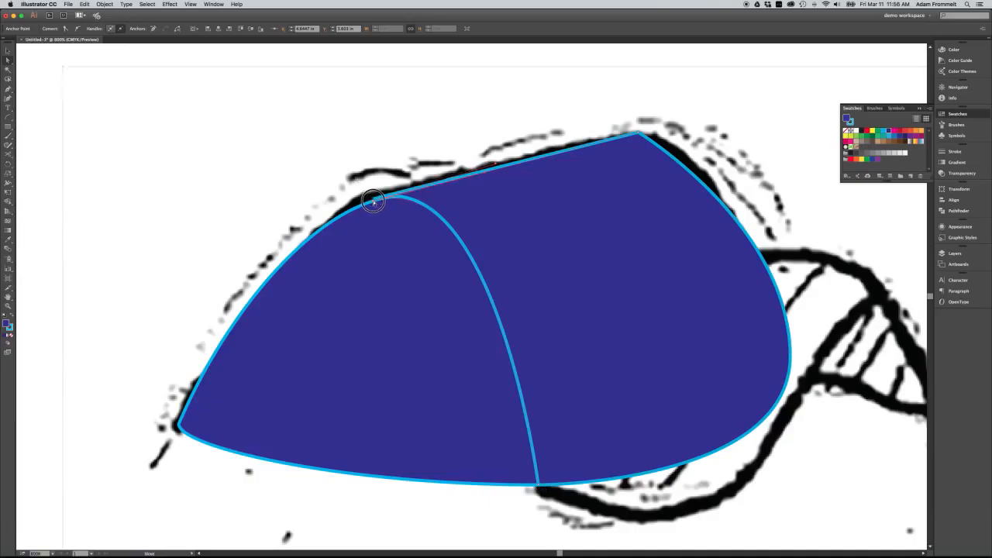
click(362, 186)
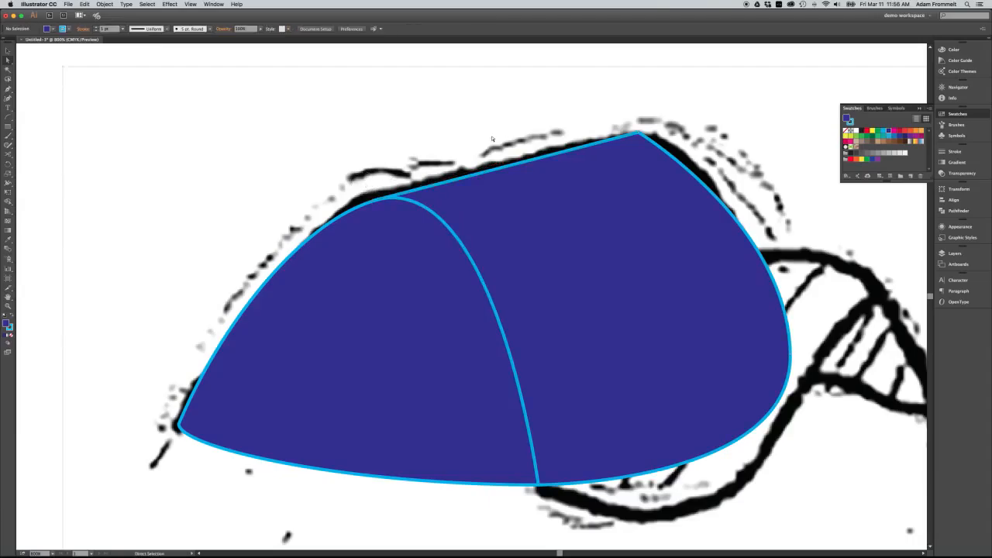
Move the front hump and middle fold shapes together up and to the left, uncovering the sketch's right-hand folds, and deselect them.
scroll(491, 138, right, 5)
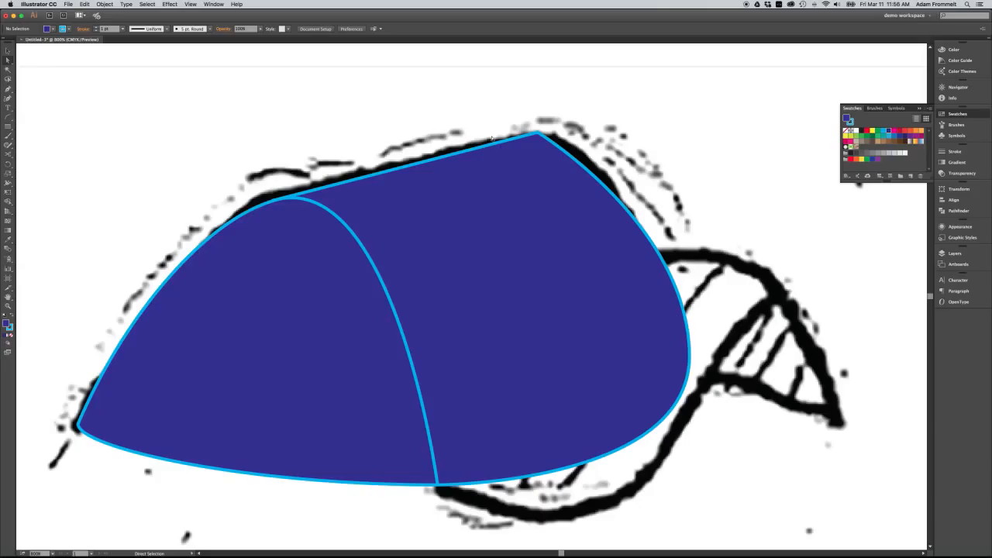
key(v)
click(594, 108)
key(super+minus)
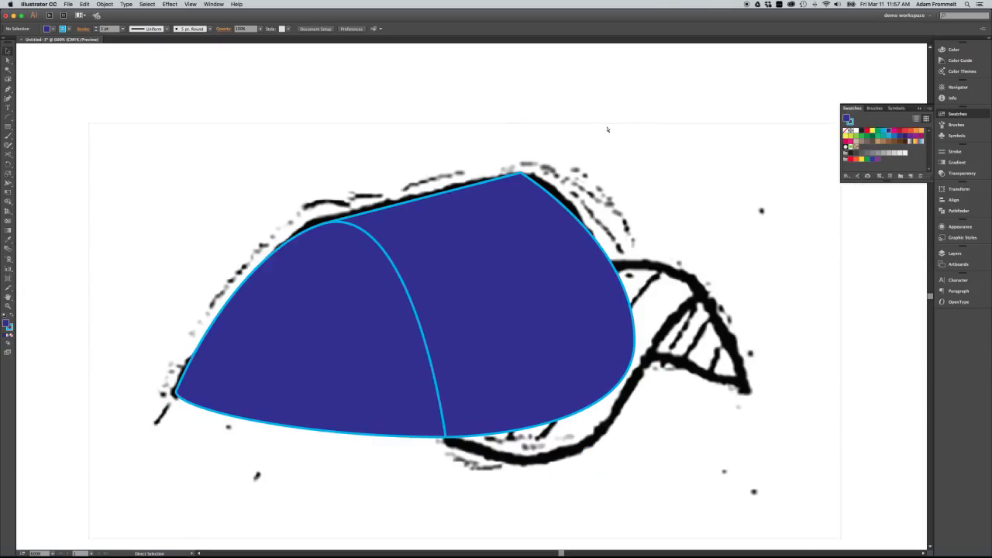
click(391, 314)
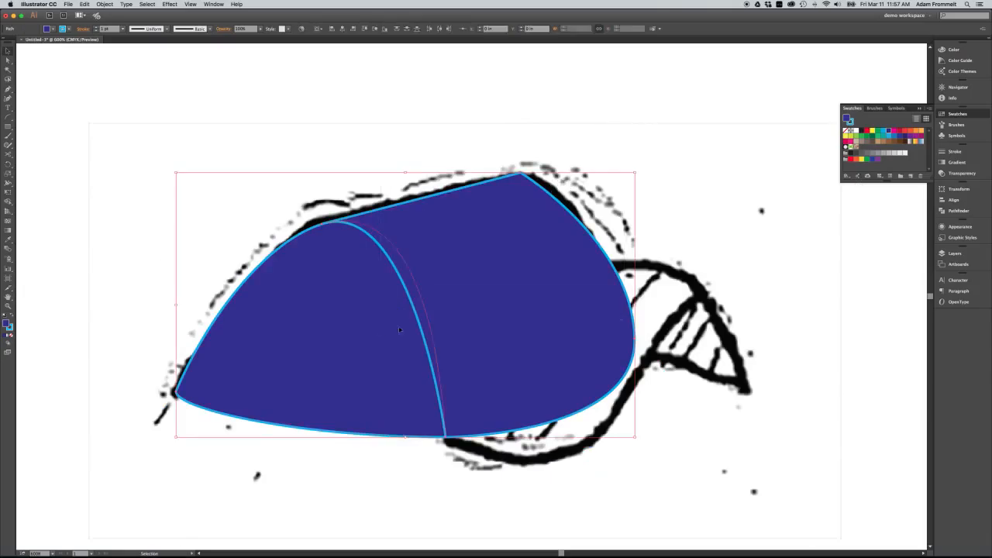
mouse_move(559, 390)
mouse_down()
mouse_move(534, 336)
mouse_move(387, 178)
mouse_move(354, 256)
mouse_up()
click(604, 221)
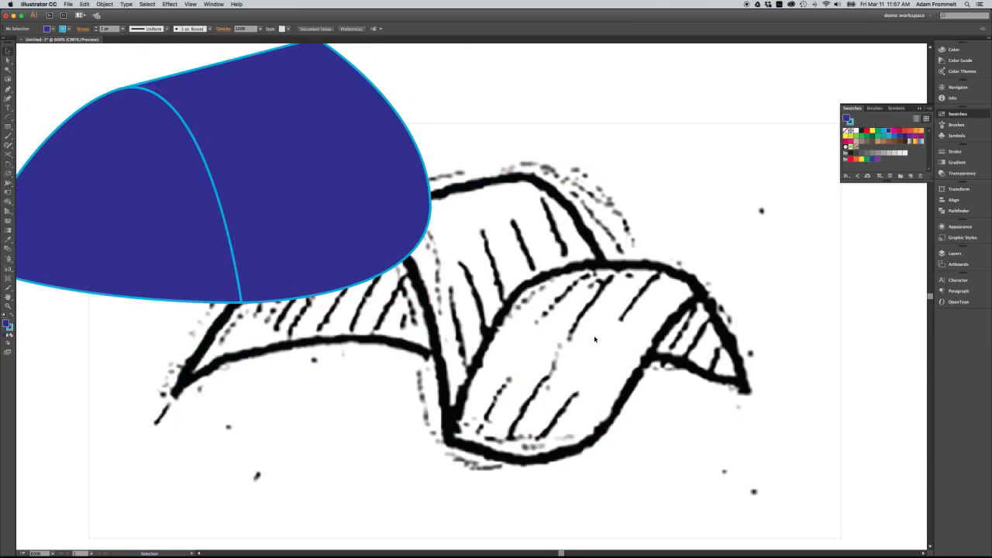
With the Pen tool, trace the large right fold's upper edge from its right tip over the crest to its lower-left corner.
drag(579, 328, 441, 309)
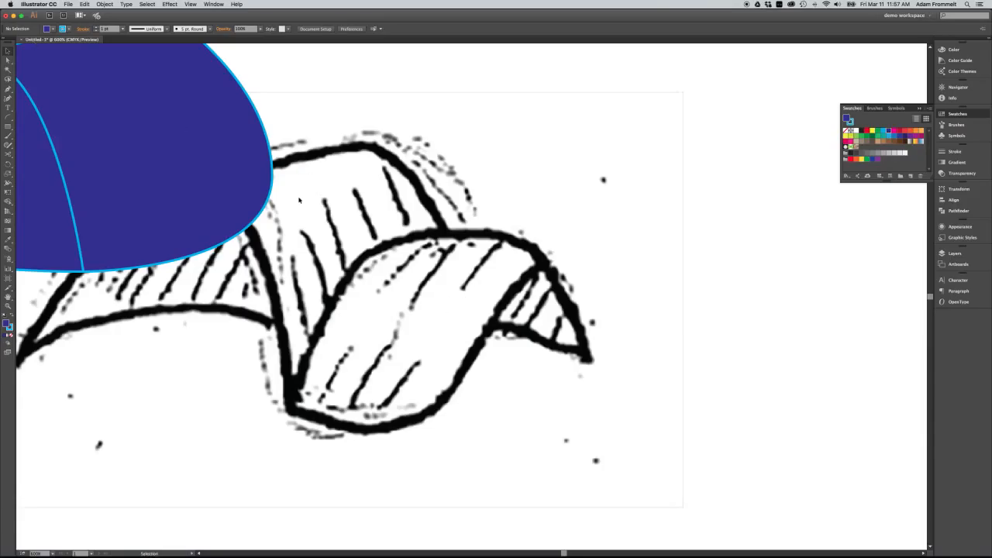
key(p)
click(548, 265)
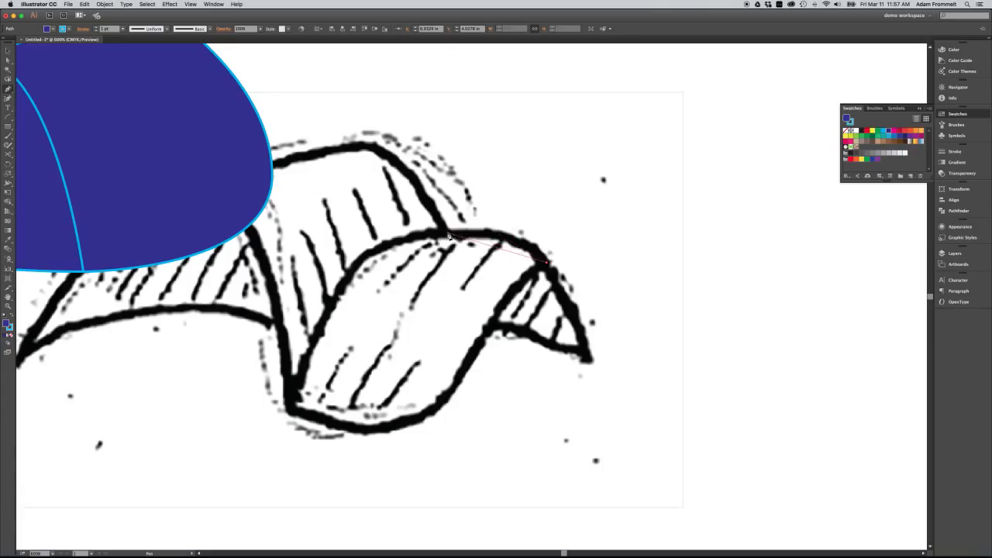
drag(448, 235, 366, 241)
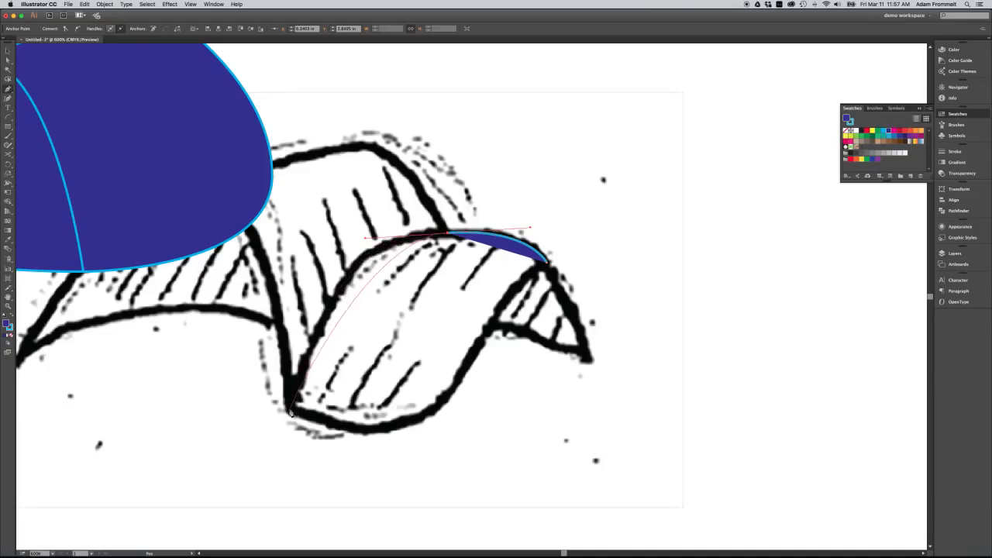
drag(288, 411, 251, 543)
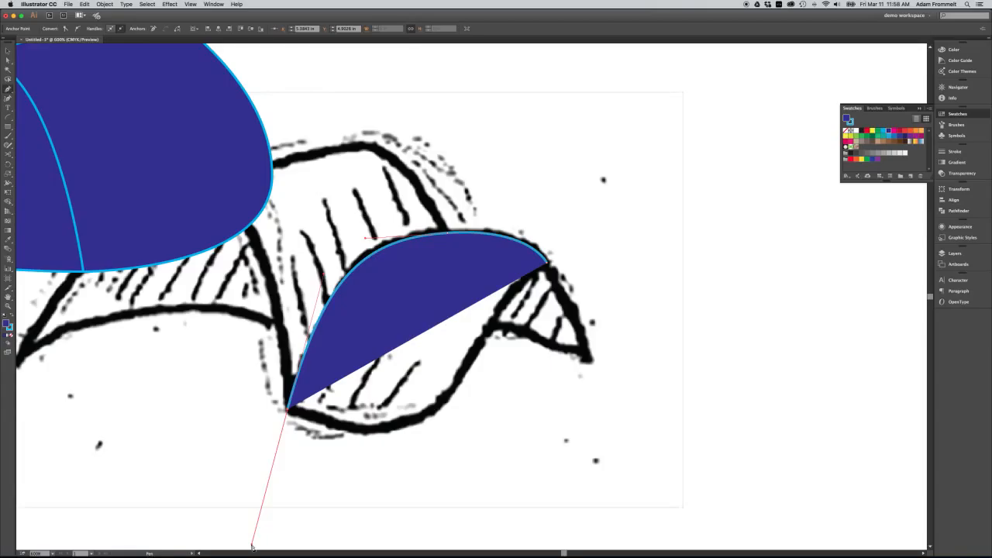
Realign the corner's outgoing handle along the fold's bottom edge and curve the path along that edge to the right.
key(alt)
drag(251, 546, 344, 424)
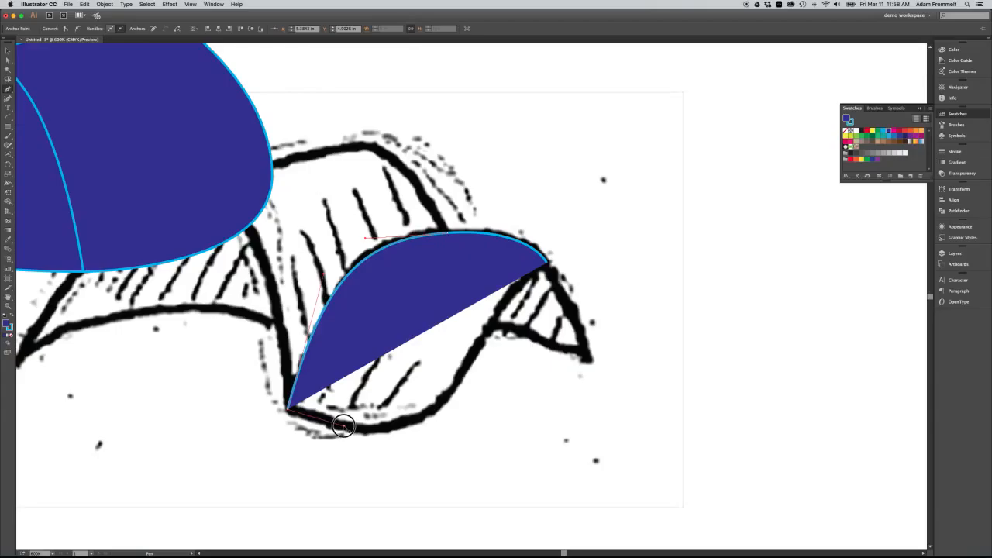
drag(343, 425, 335, 423)
drag(335, 423, 336, 425)
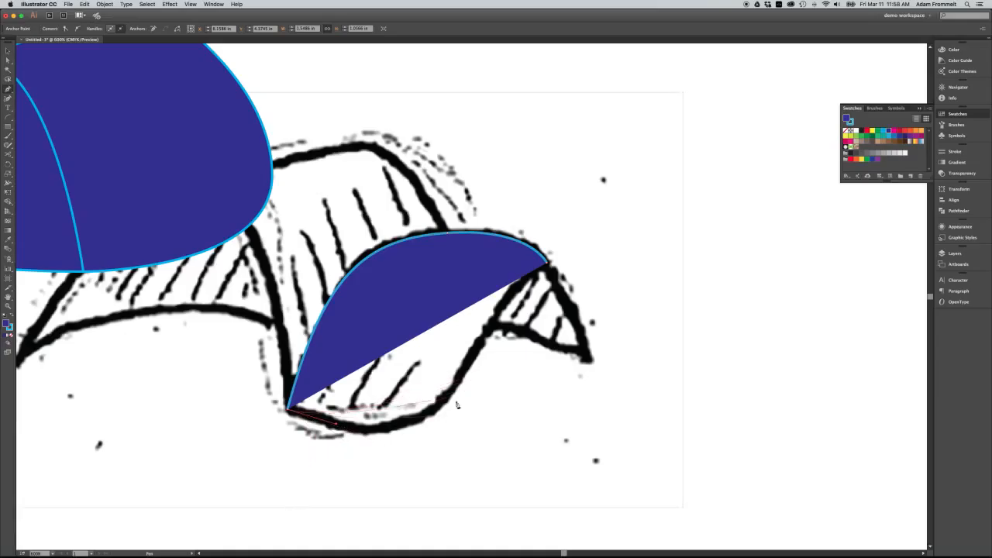
click(403, 425)
drag(402, 425, 437, 410)
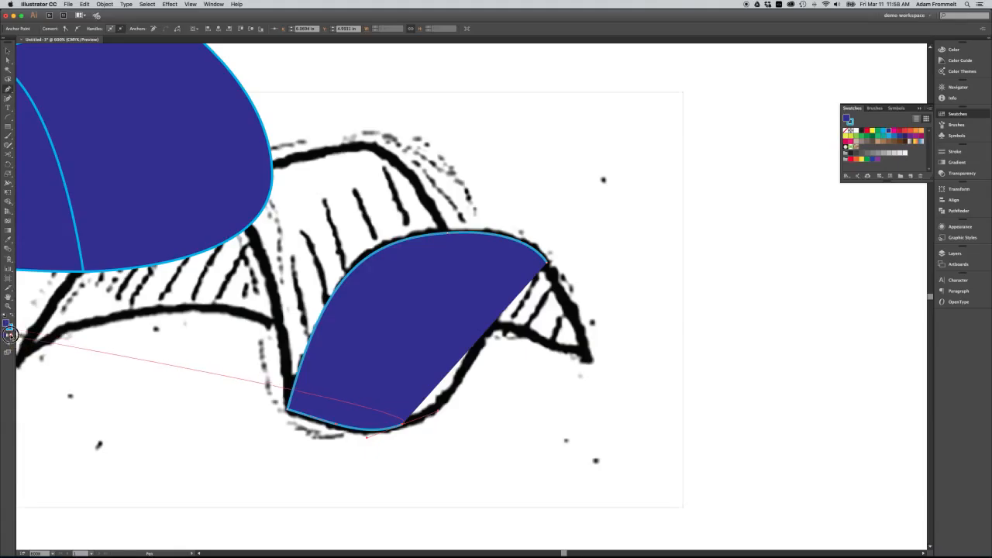
Remove the path's fill and curve it up the fold's right edge to close at its starting anchor.
click(10, 335)
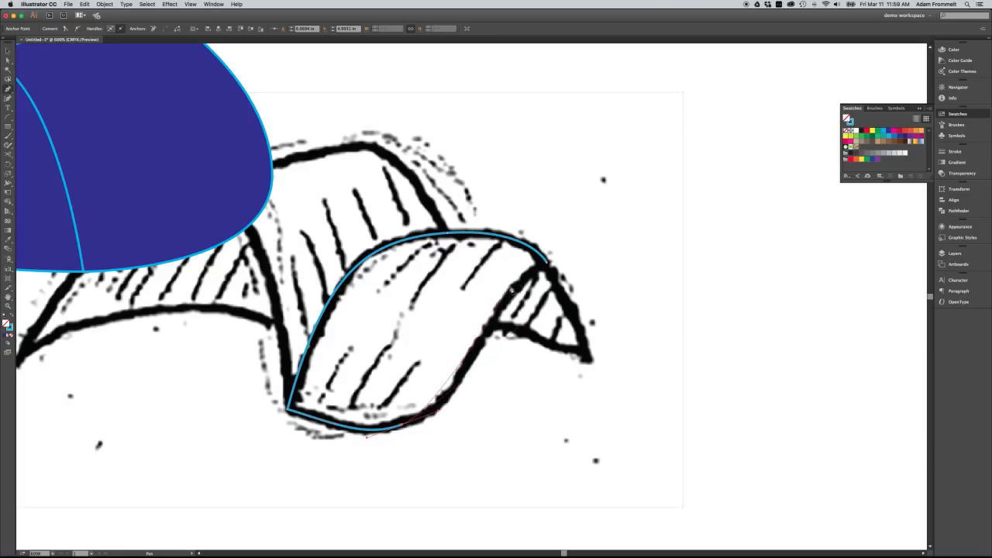
click(506, 290)
drag(506, 290, 534, 272)
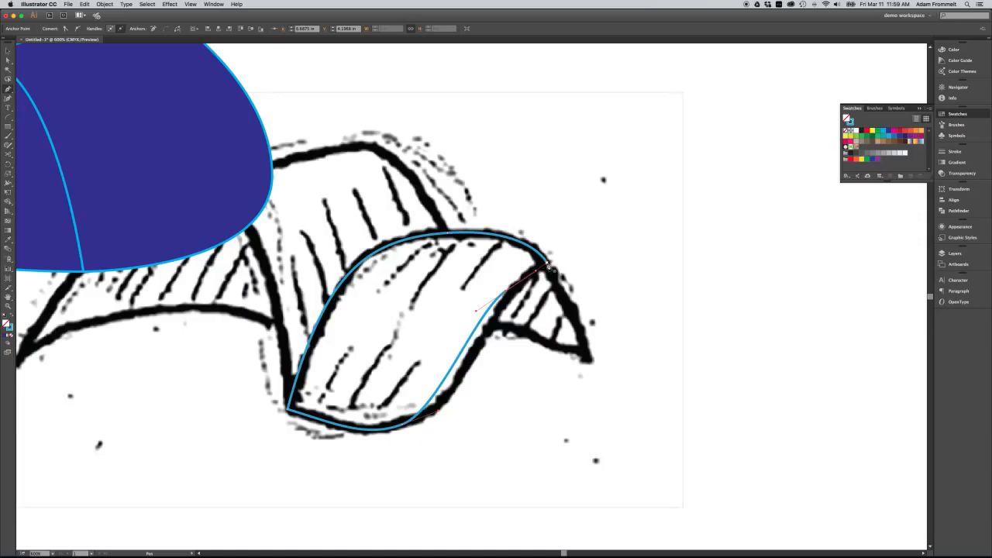
click(548, 266)
Refine the fold's right edge by moving its upper anchor toward the tip and lengthening the bottom curve's handle, and deselect the path.
key(a)
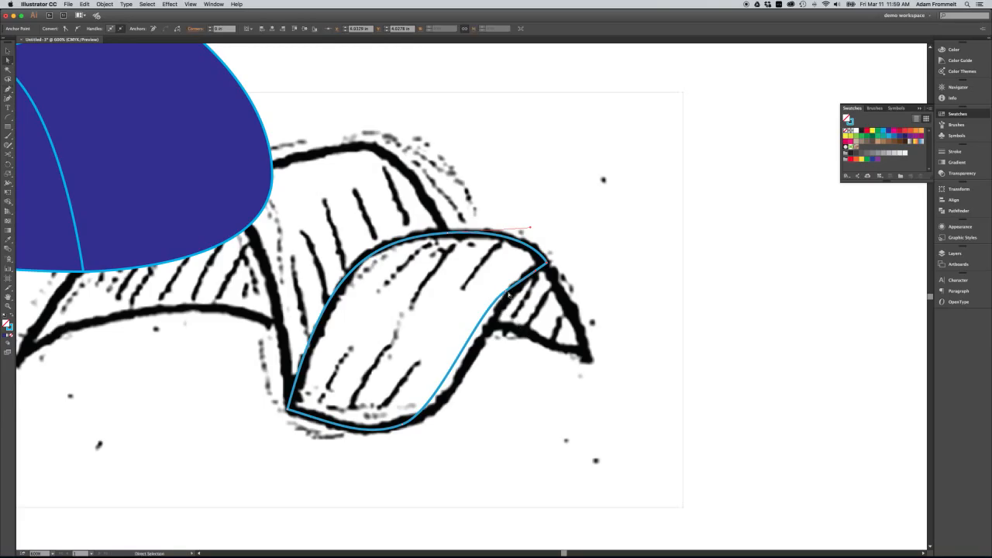
click(506, 293)
drag(506, 293, 526, 260)
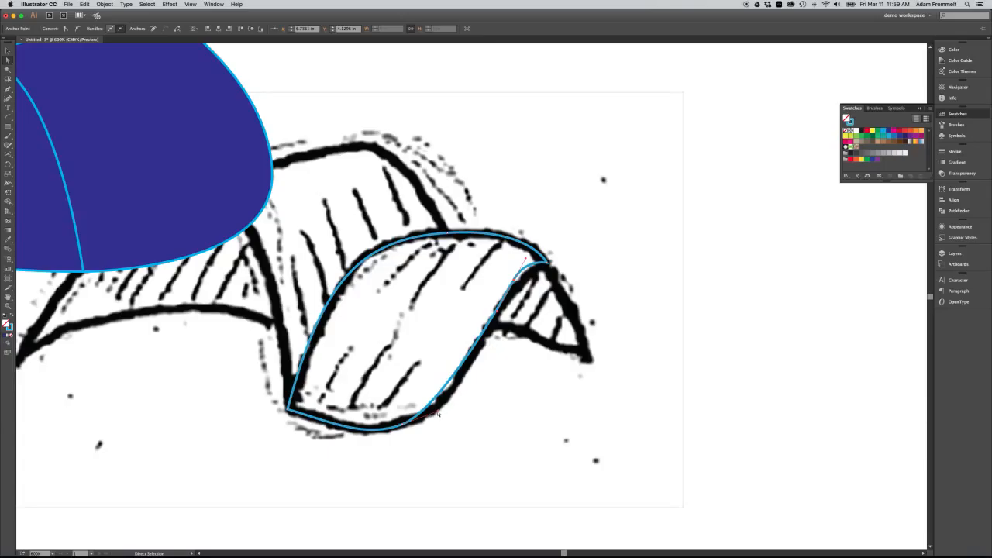
drag(442, 412, 482, 398)
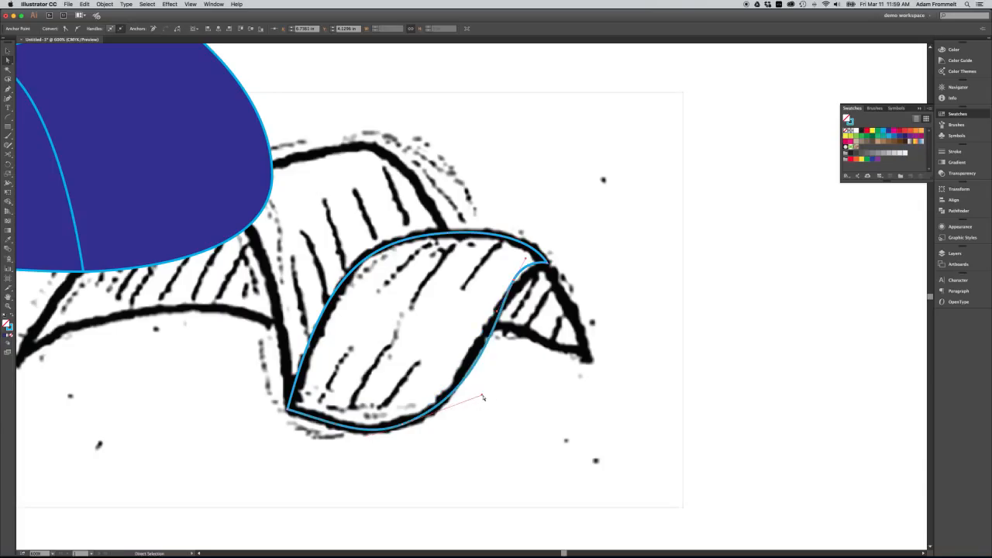
click(612, 345)
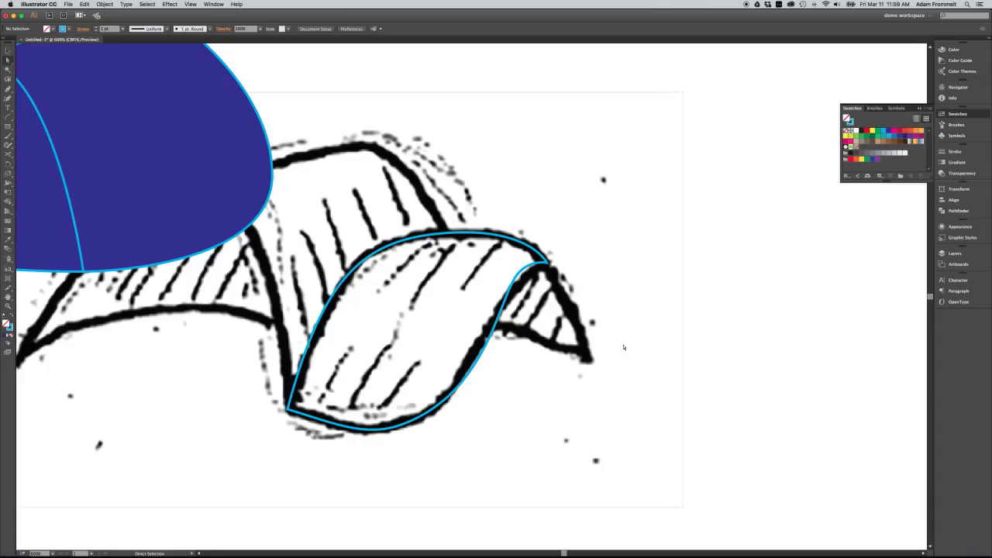
Draw the small far-right fold as a closed Pen path from its right tip, overlapping the large fold and returning along its lower edge, and deselect it.
key(p)
click(589, 358)
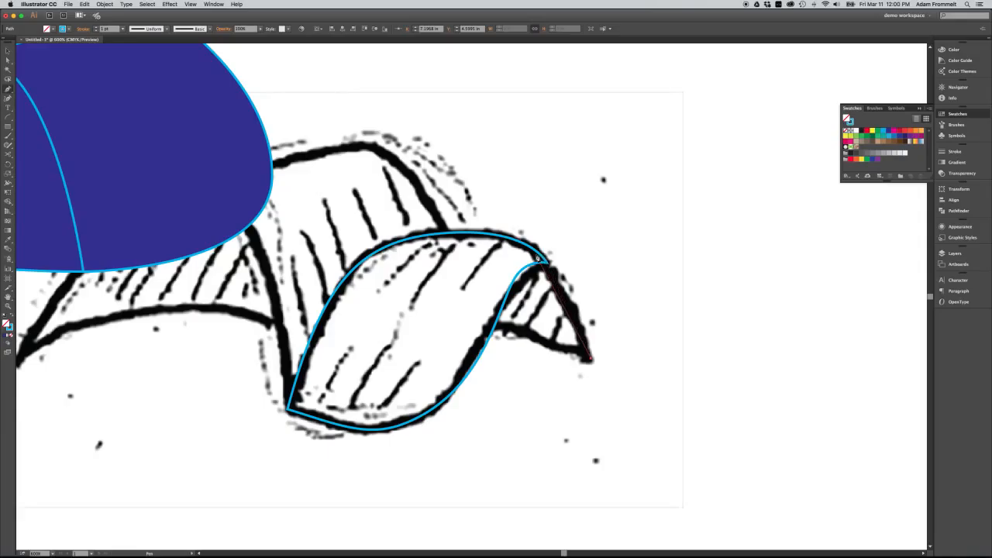
drag(537, 255, 506, 242)
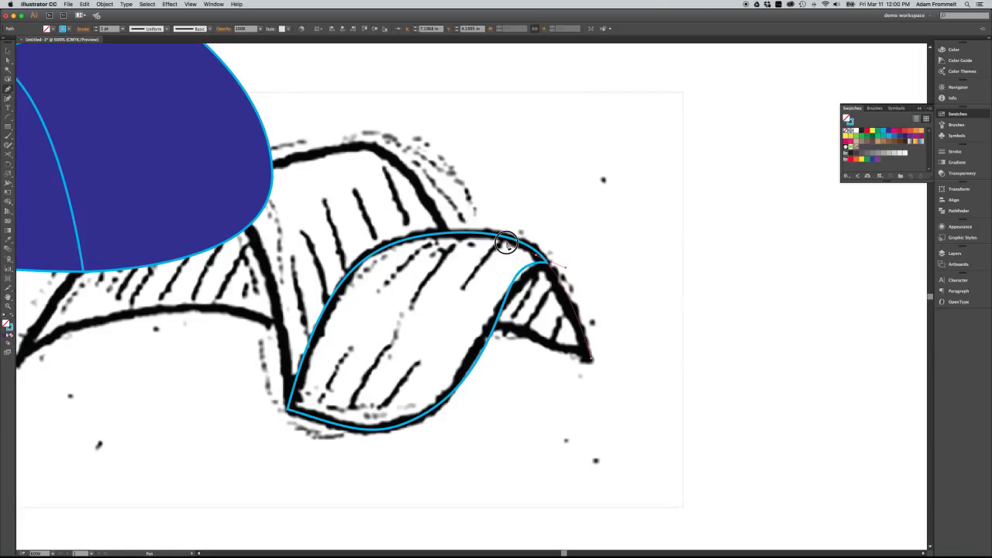
drag(506, 242, 508, 245)
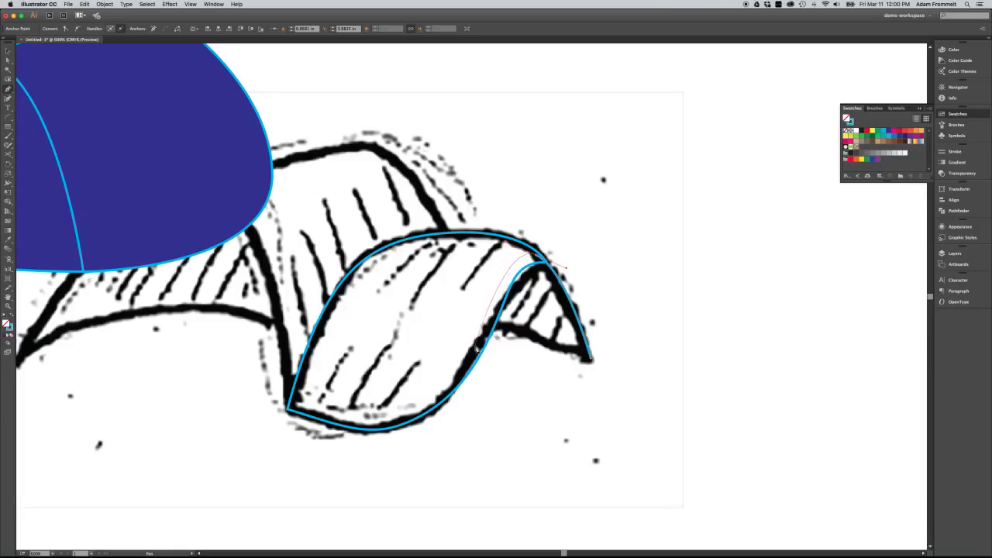
click(477, 348)
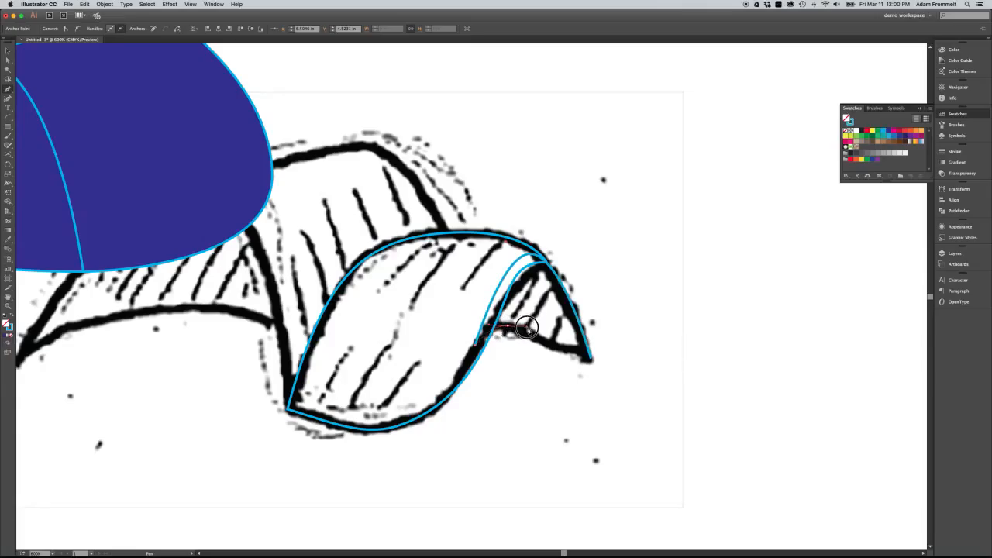
click(592, 360)
click(593, 362)
key(v)
click(606, 383)
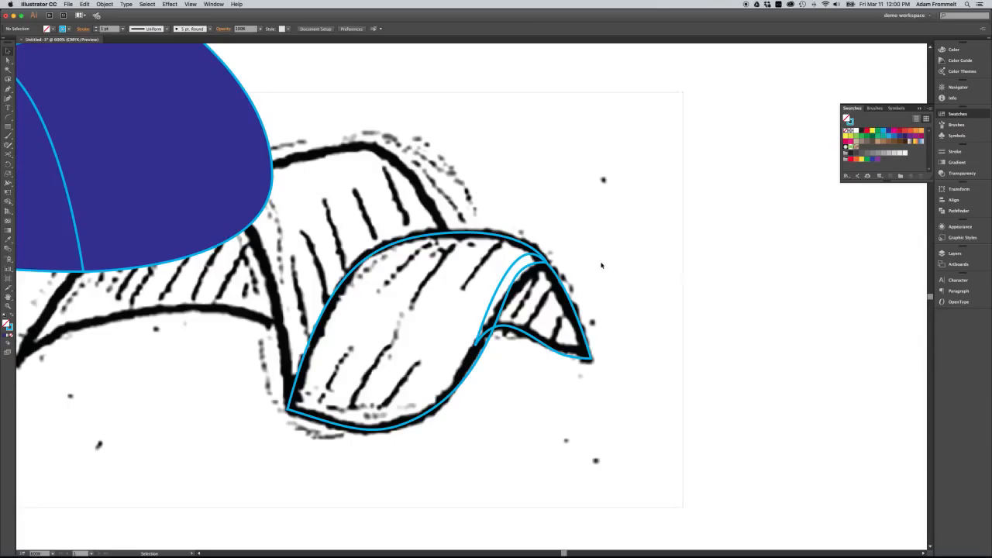
Fill the large right fold with light orange and give it a darker orange stroke.
click(507, 240)
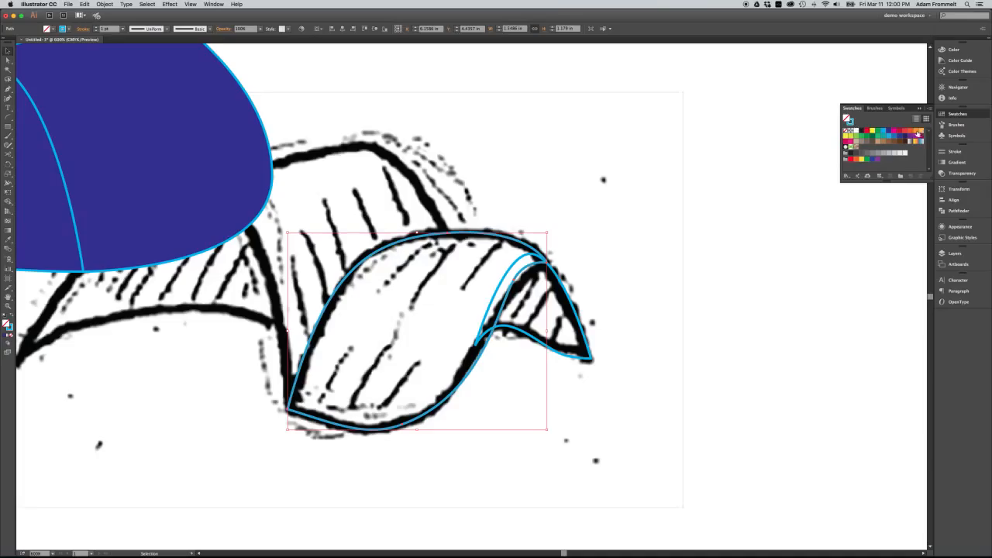
click(922, 134)
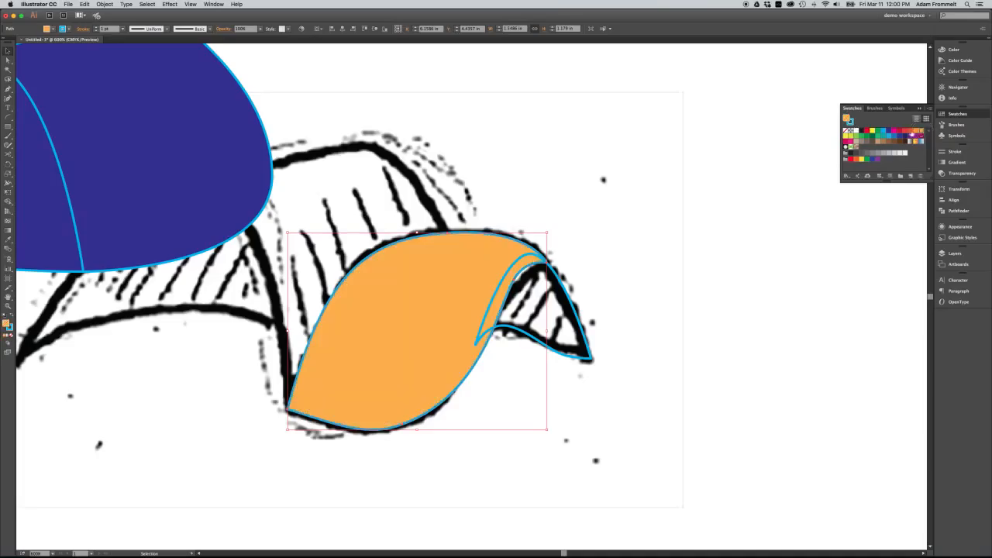
click(851, 123)
click(916, 134)
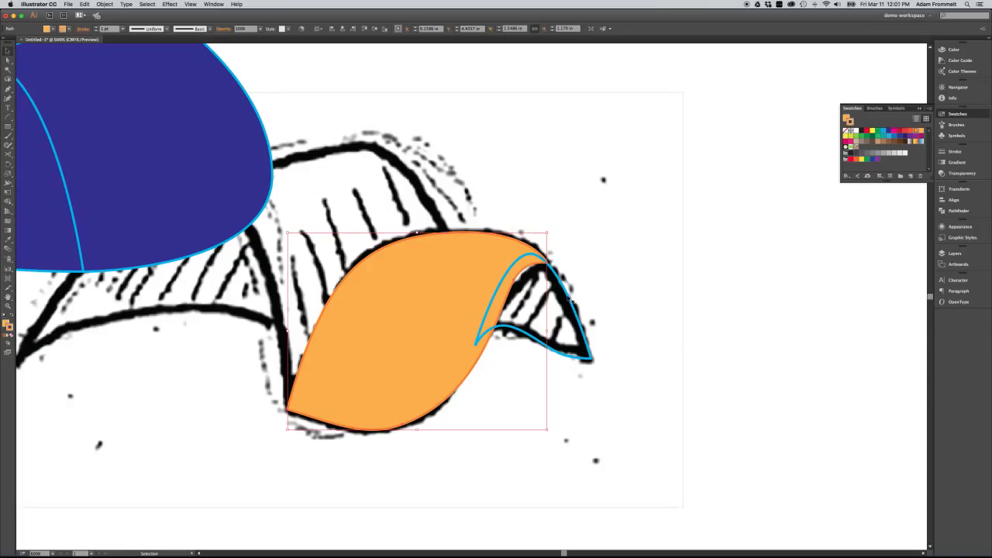
Copy the large fold's colours to the small far-right fold with the Eyedropper and swap its fill and stroke.
click(569, 297)
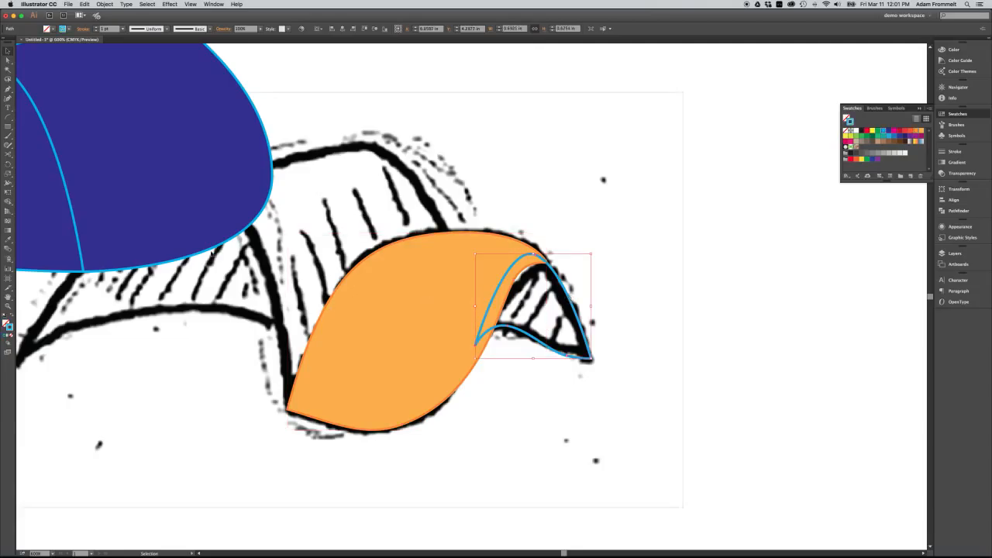
click(10, 240)
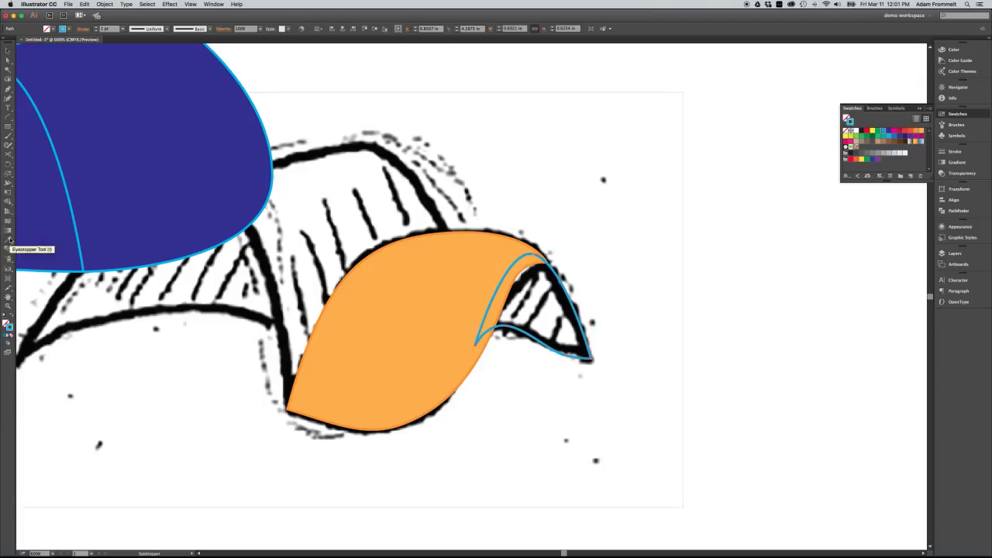
click(412, 280)
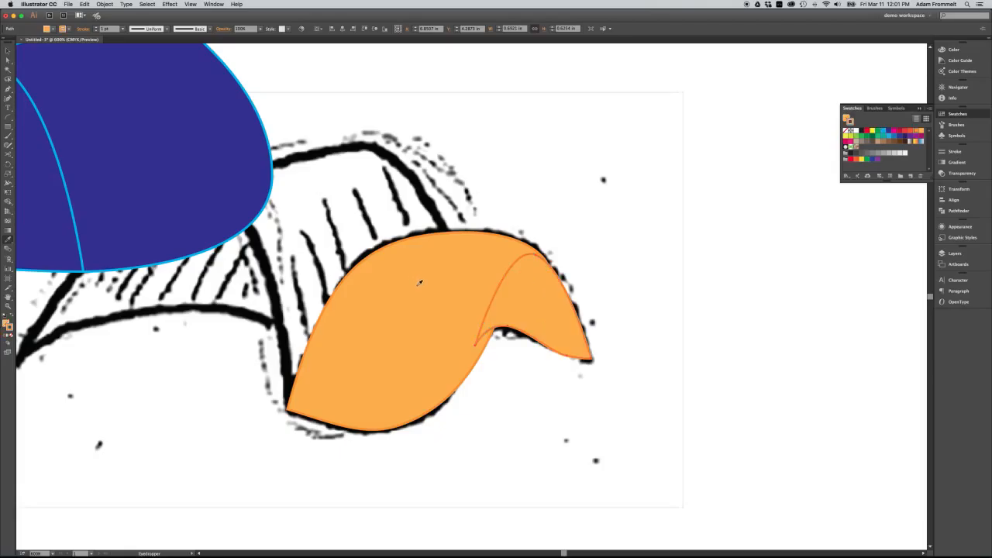
click(12, 318)
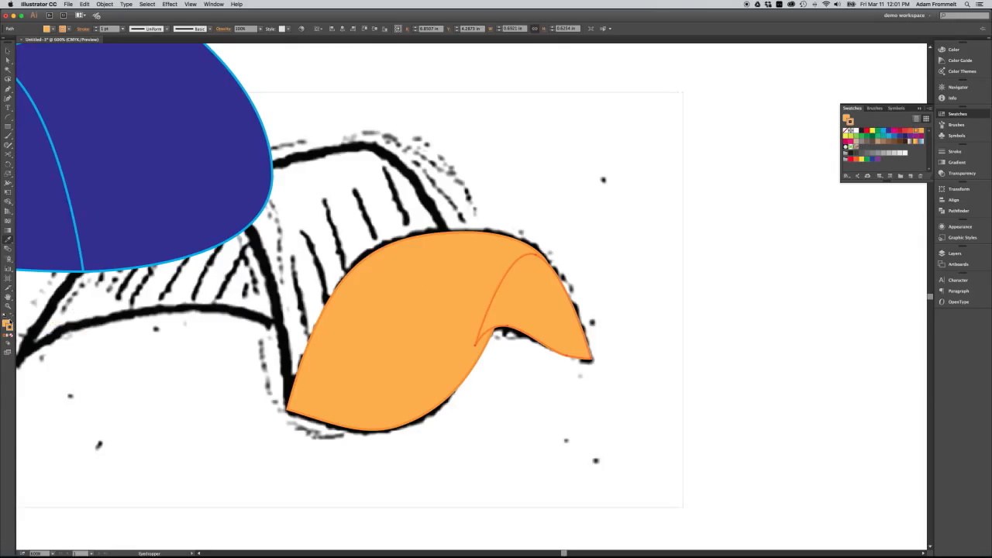
click(12, 317)
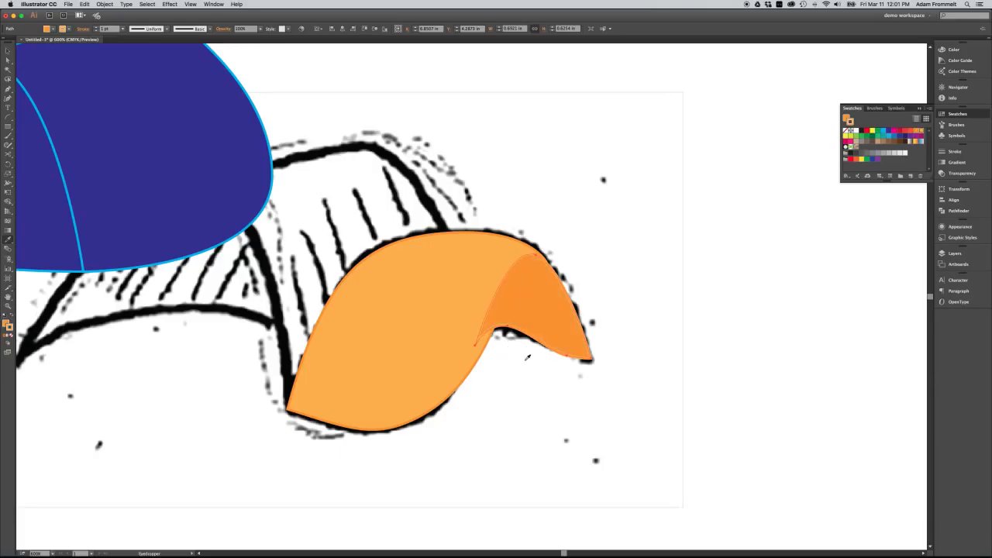
Send the small far-right fold to the back of the stacking order and deselect it.
key(v)
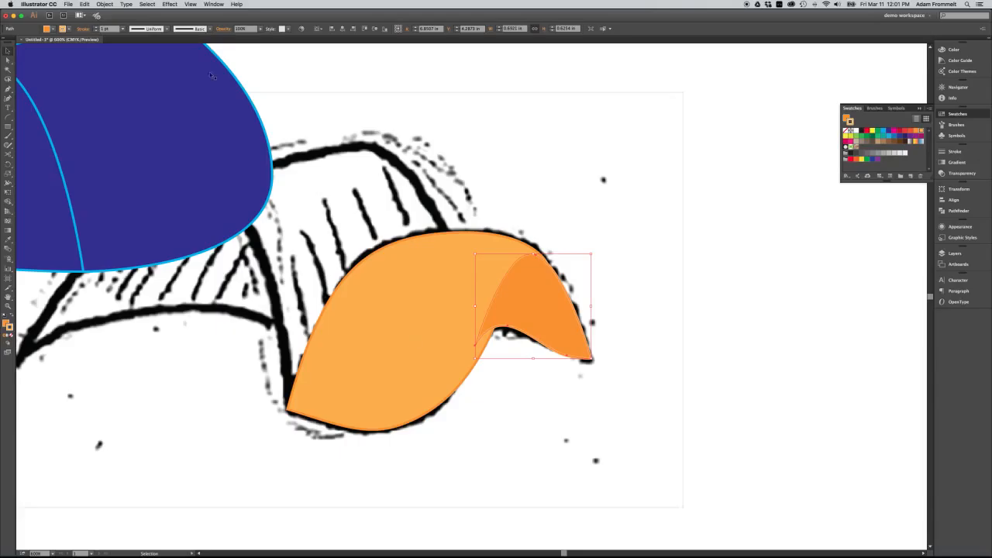
click(105, 4)
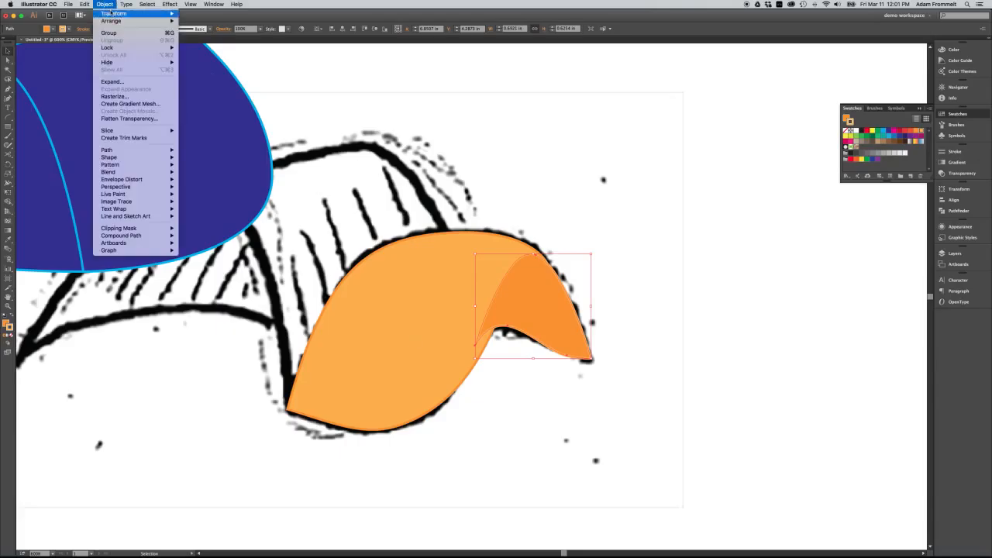
mouse_move(112, 21)
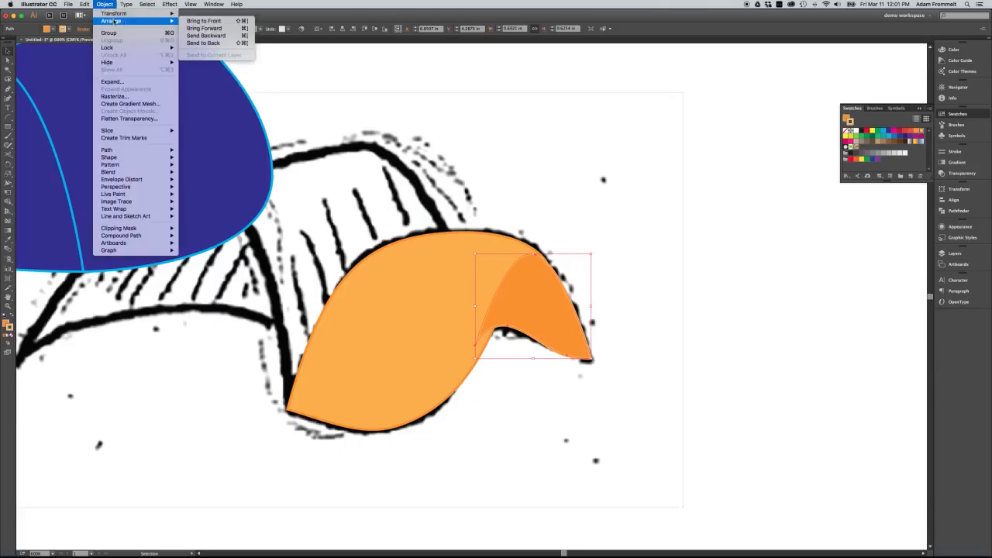
click(210, 44)
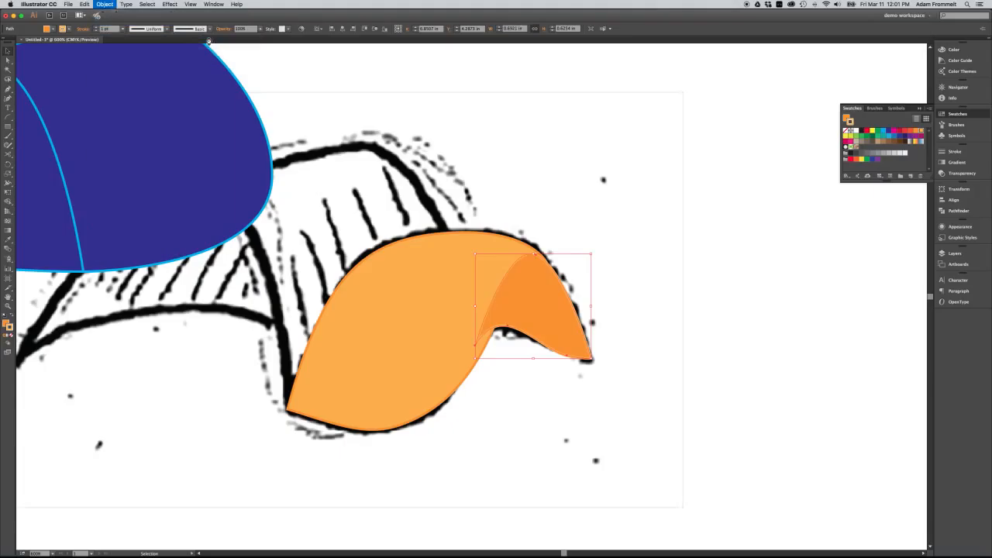
click(589, 234)
Move both dark blue shapes together onto the sketch so their shared bottom corner meets the large orange fold's lower-left corner.
scroll(589, 235, left, 5)
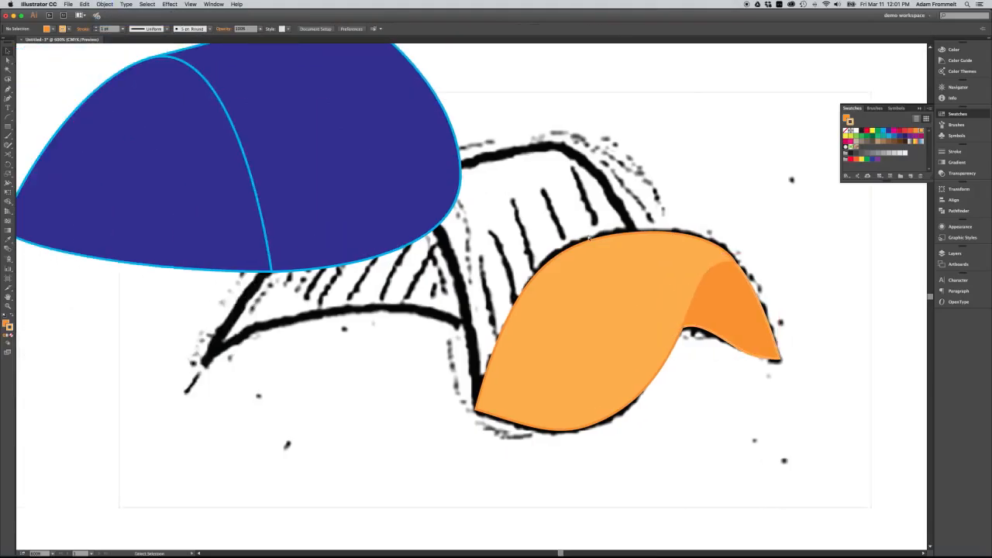
key(super+minus)
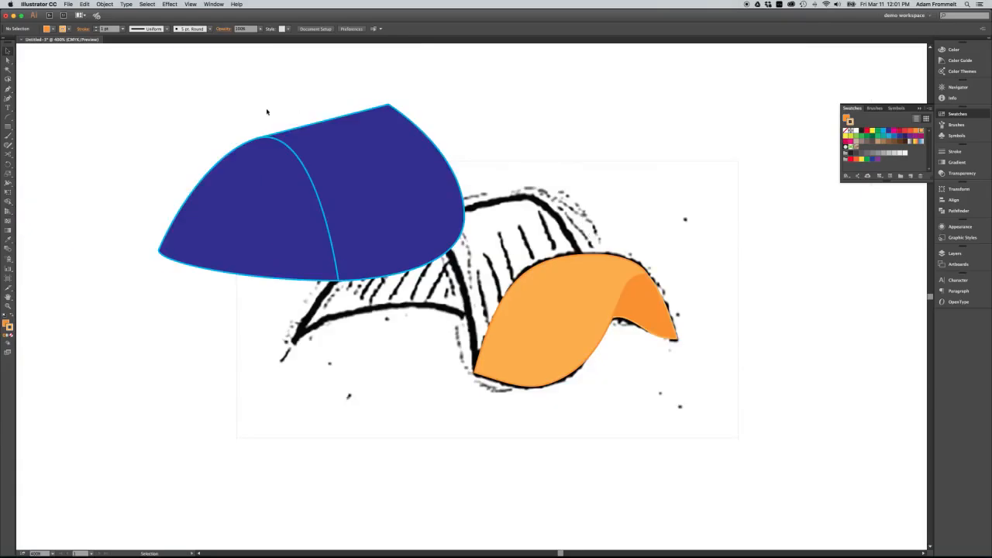
mouse_move(217, 121)
mouse_down()
mouse_move(334, 223)
mouse_move(471, 251)
mouse_move(493, 287)
mouse_up()
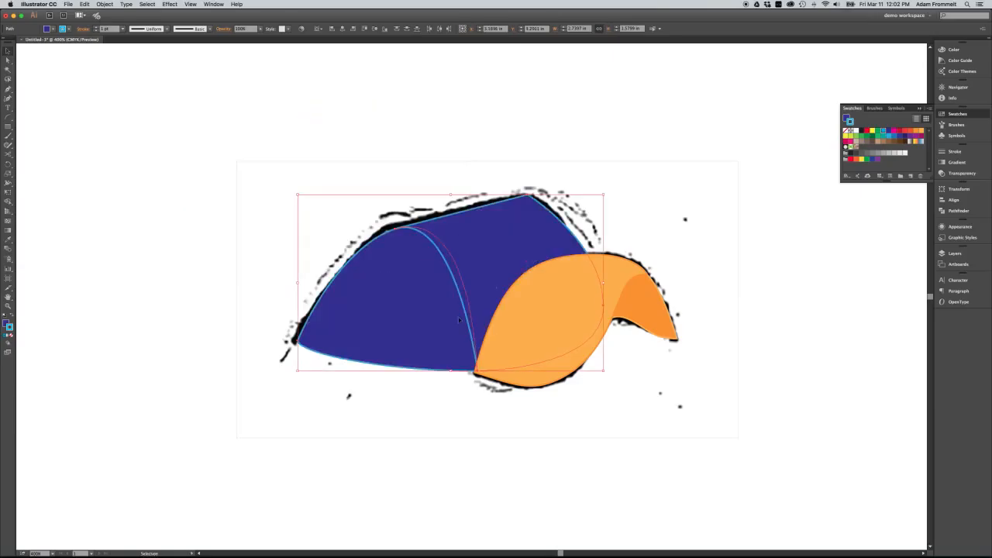
click(409, 389)
Reshape the left blue fold's bottom edge into an upward arch along the sketch by adjusting its corner anchors' handles, and deselect it.
click(393, 358)
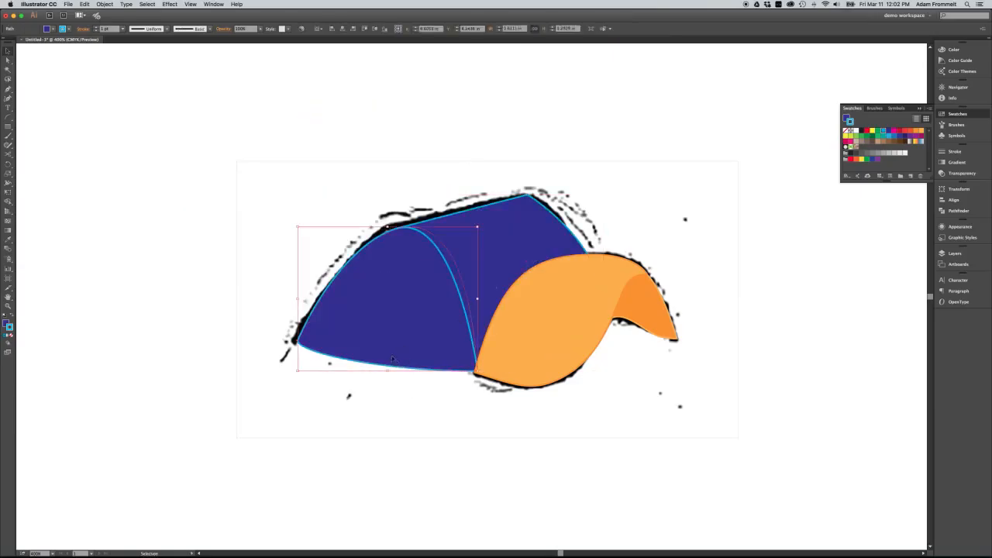
key(a)
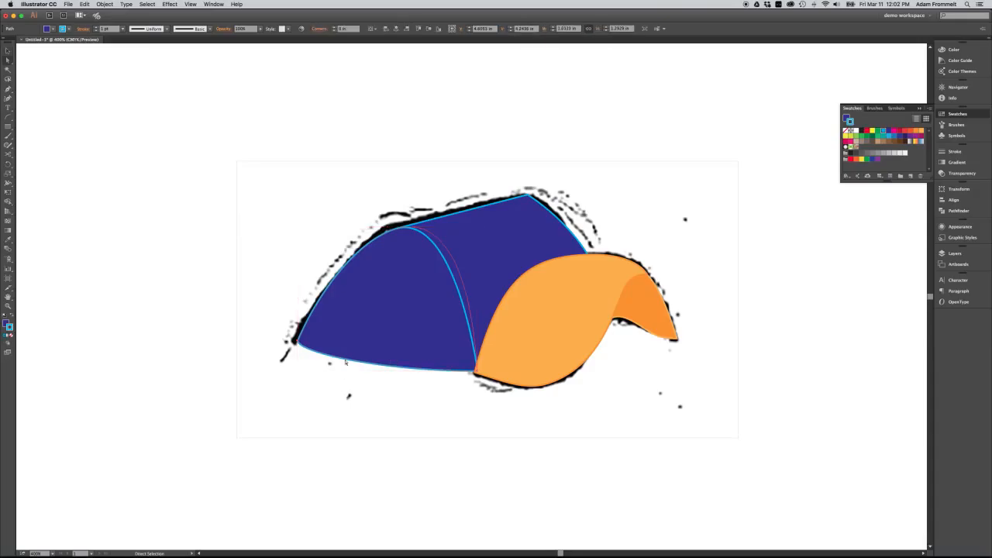
click(296, 343)
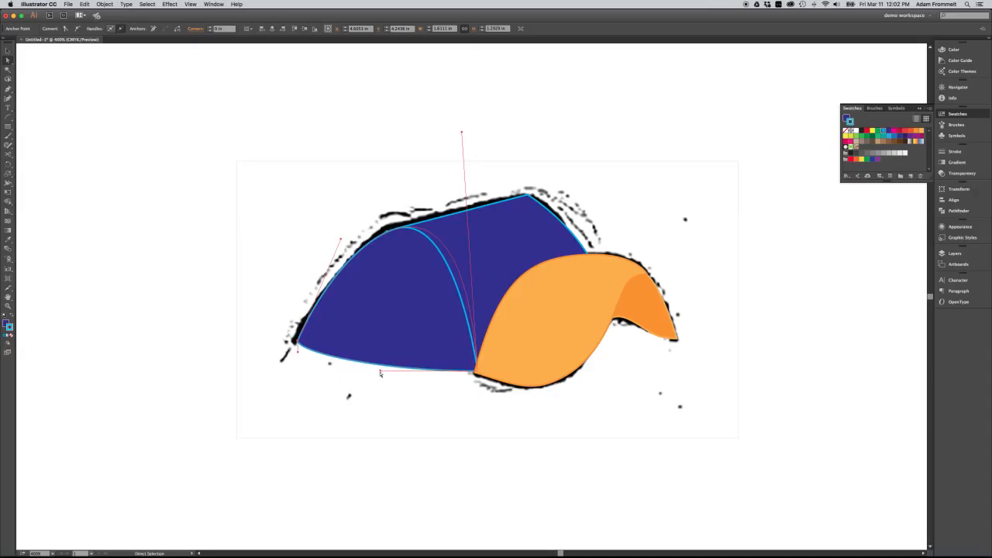
drag(380, 371, 416, 264)
drag(416, 265, 427, 253)
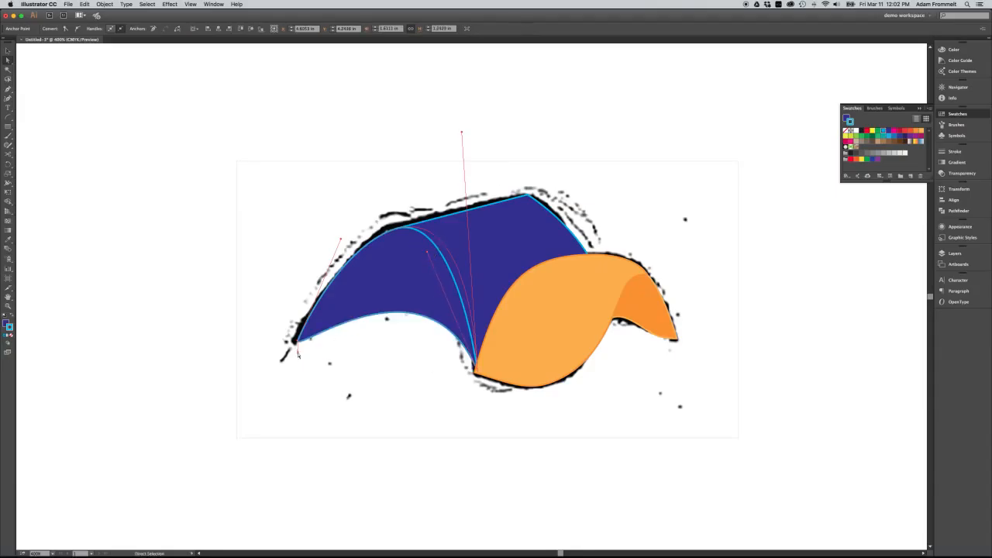
drag(296, 349, 312, 330)
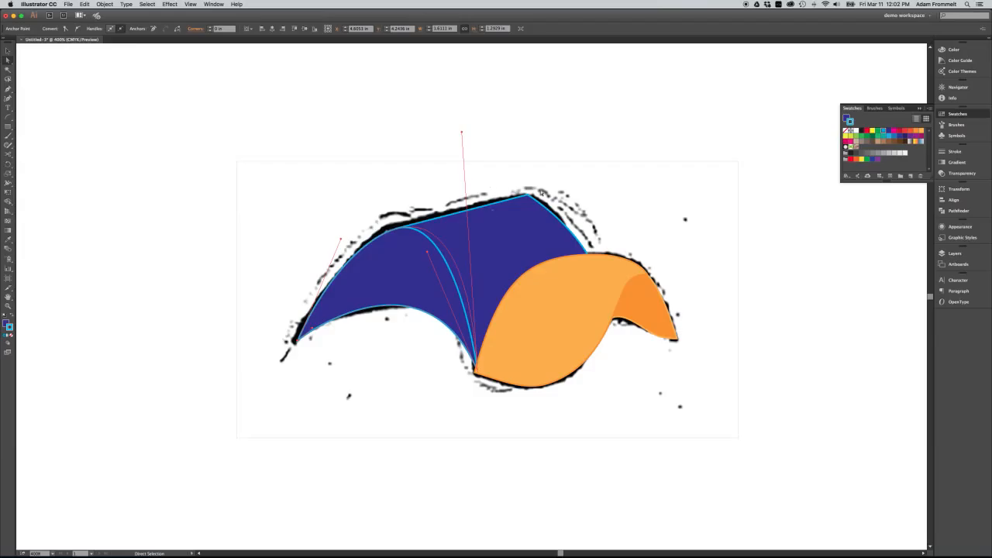
key(v)
click(536, 178)
Fill the left fold with medium blue and give it a lighter blue stroke.
click(484, 267)
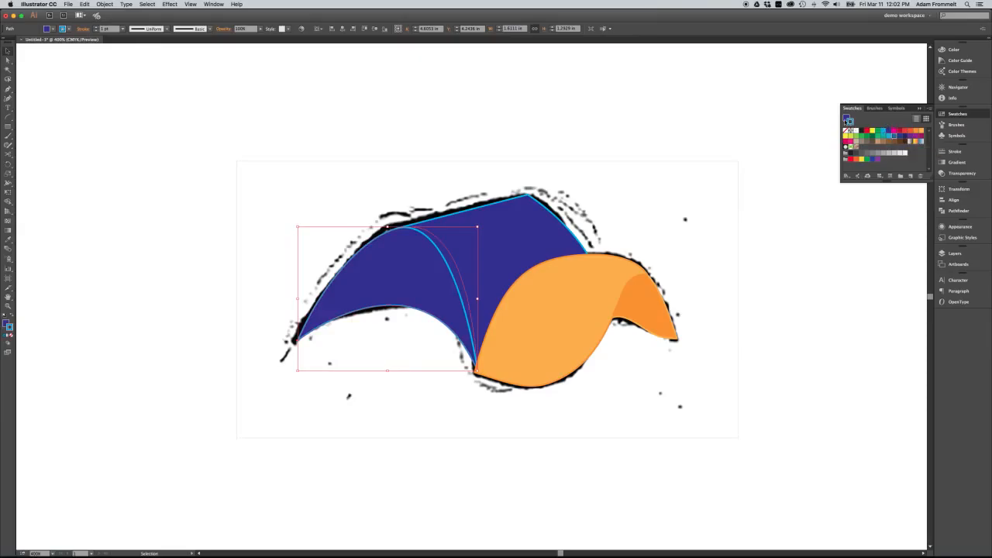
click(891, 137)
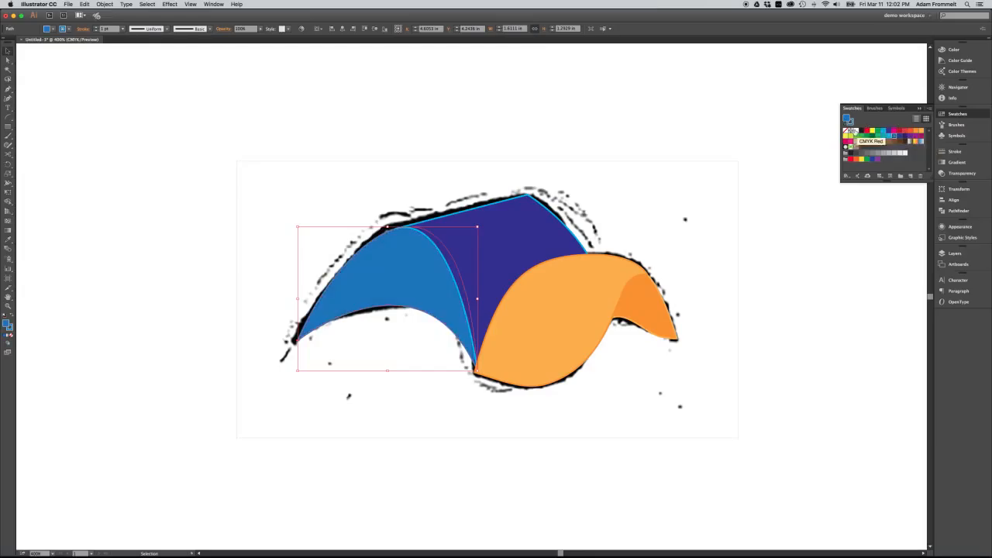
click(849, 124)
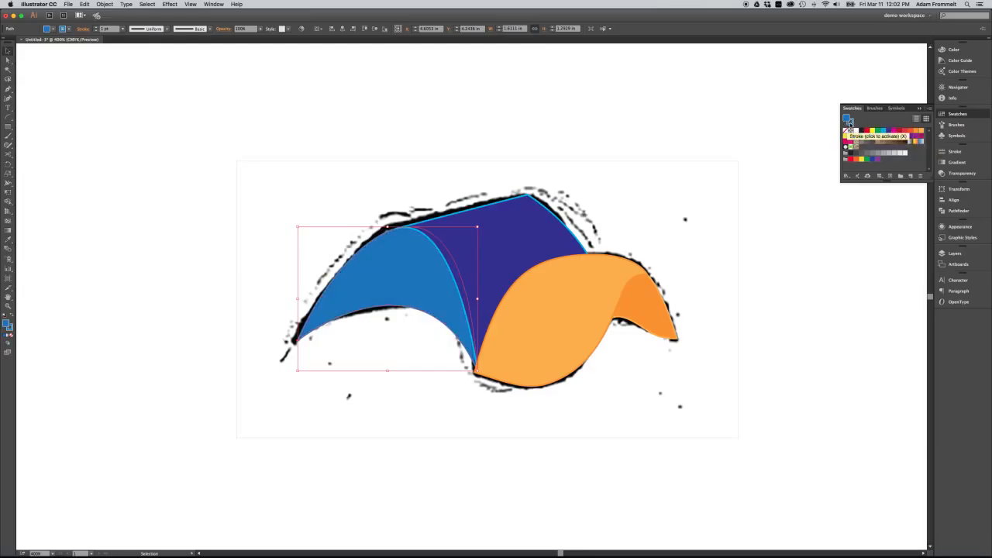
click(889, 136)
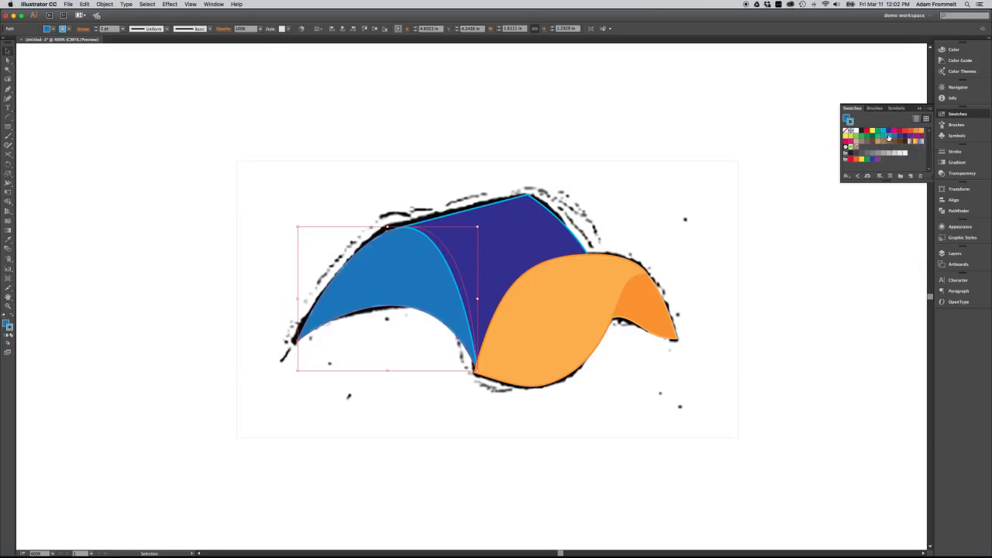
Copy the left fold's colours to the dark blue middle fold with the Eyedropper, swap its fill and stroke, and deselect it.
click(548, 240)
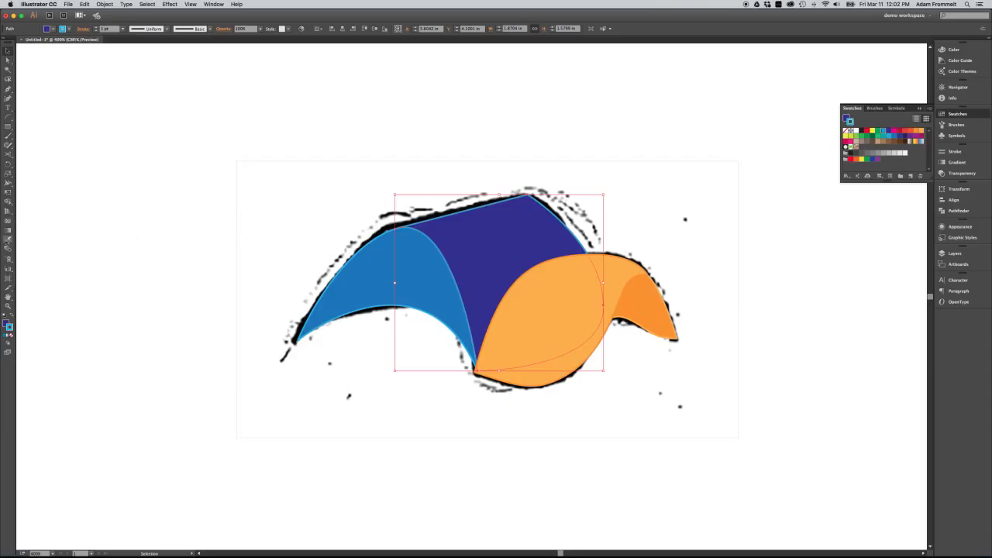
click(7, 240)
click(393, 281)
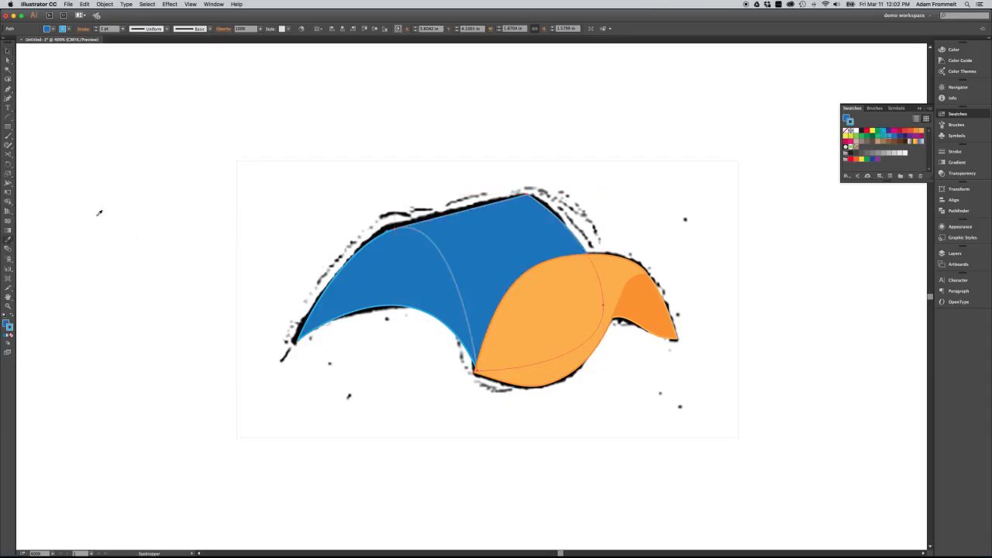
click(12, 318)
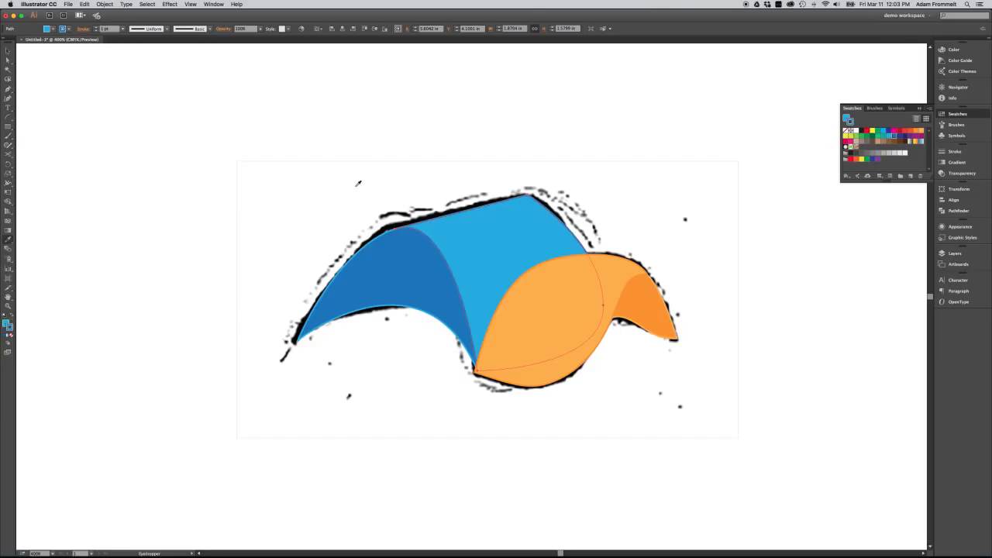
key(v)
click(412, 180)
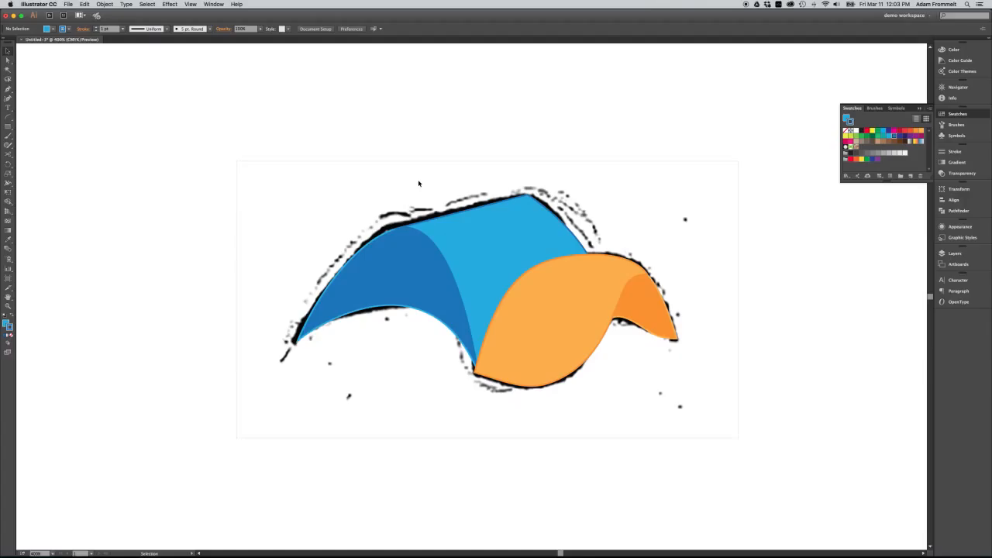
Set the stroke of all four folds to 2 pt with round corner joins.
drag(358, 193, 689, 390)
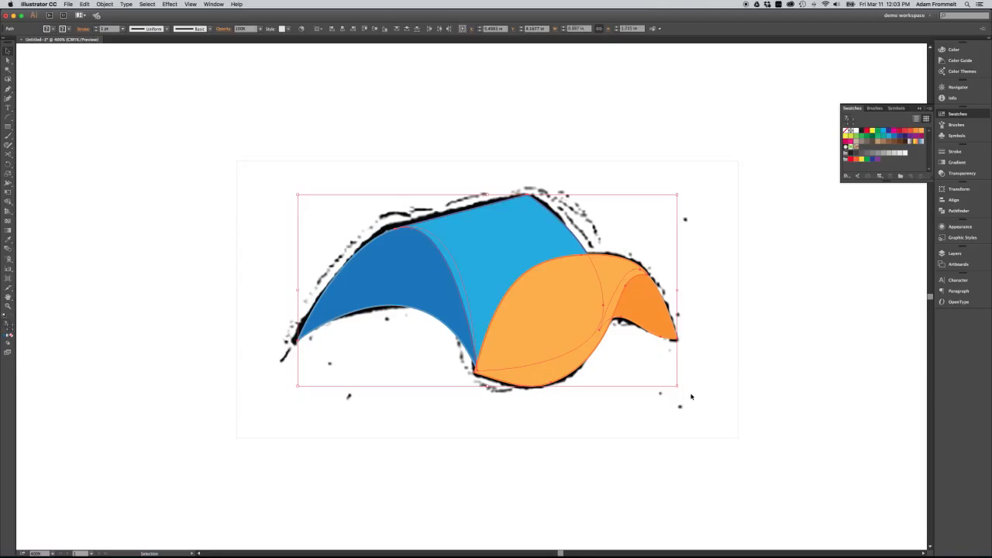
key(a)
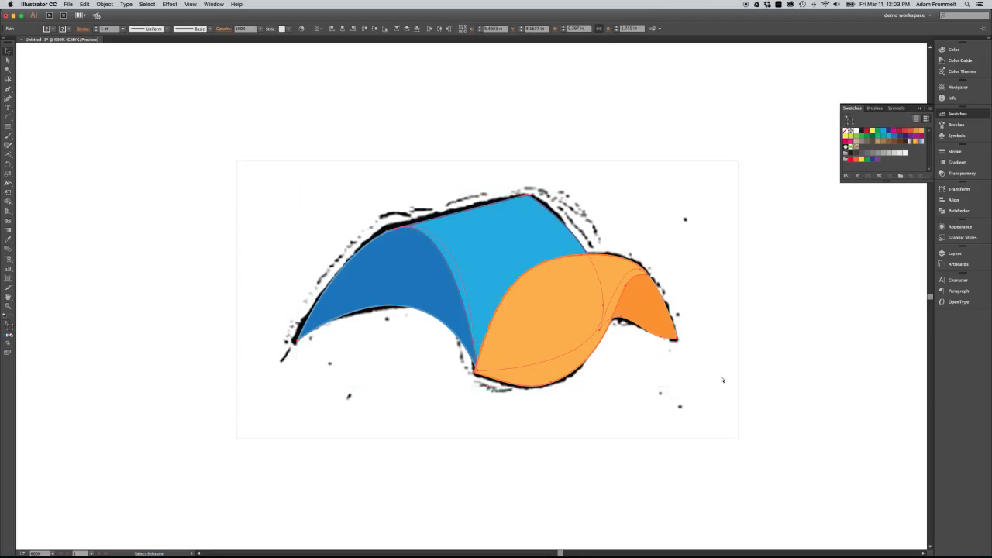
key(super+equal)
key(v)
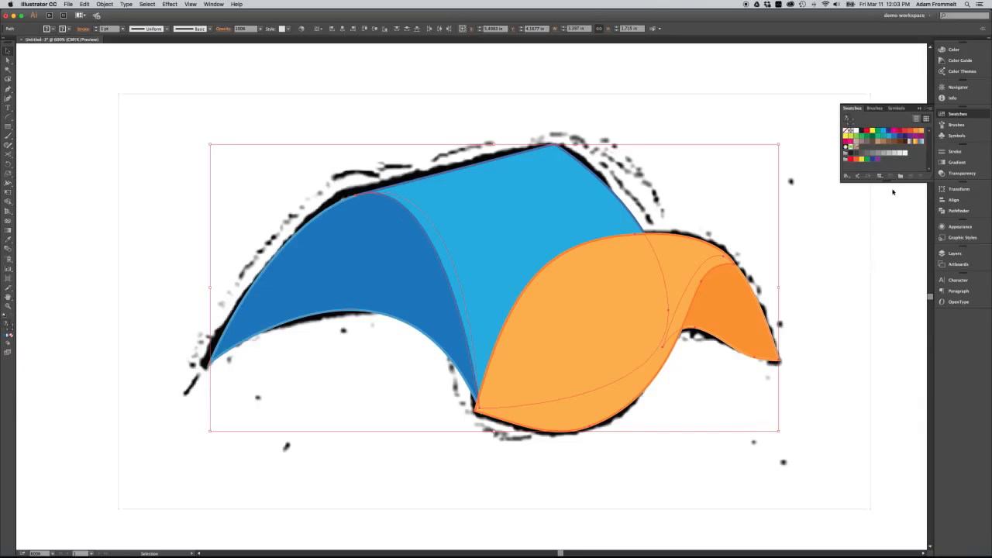
click(953, 152)
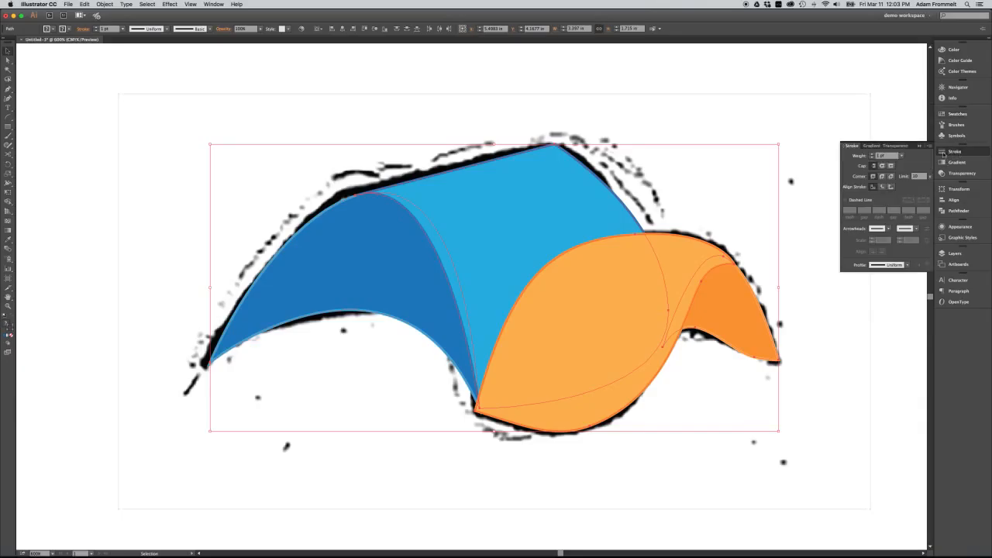
click(902, 156)
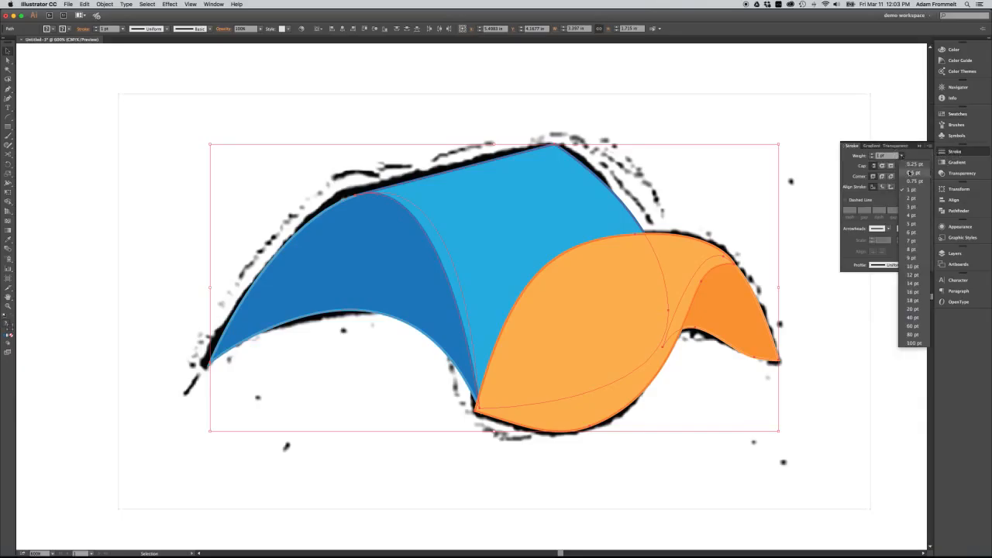
click(911, 197)
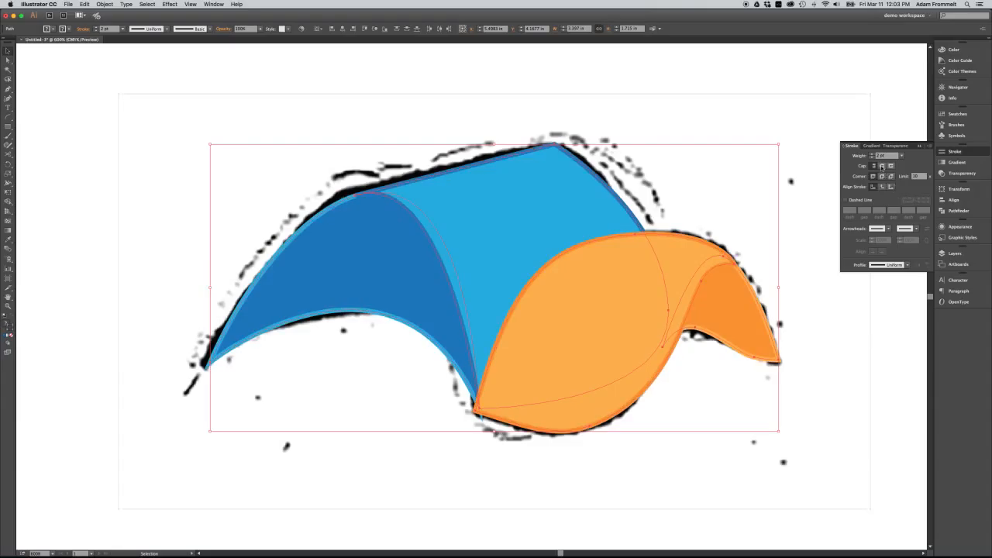
click(882, 177)
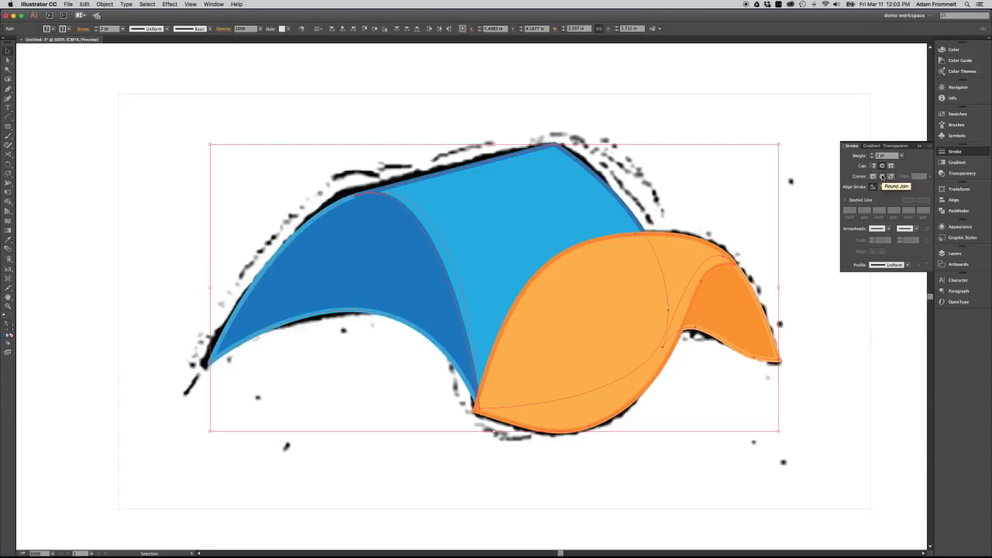
Deselect the folds, compare the artwork with the sketch by toggling both layers' visibility, and leave only the sketch layer hidden.
click(729, 170)
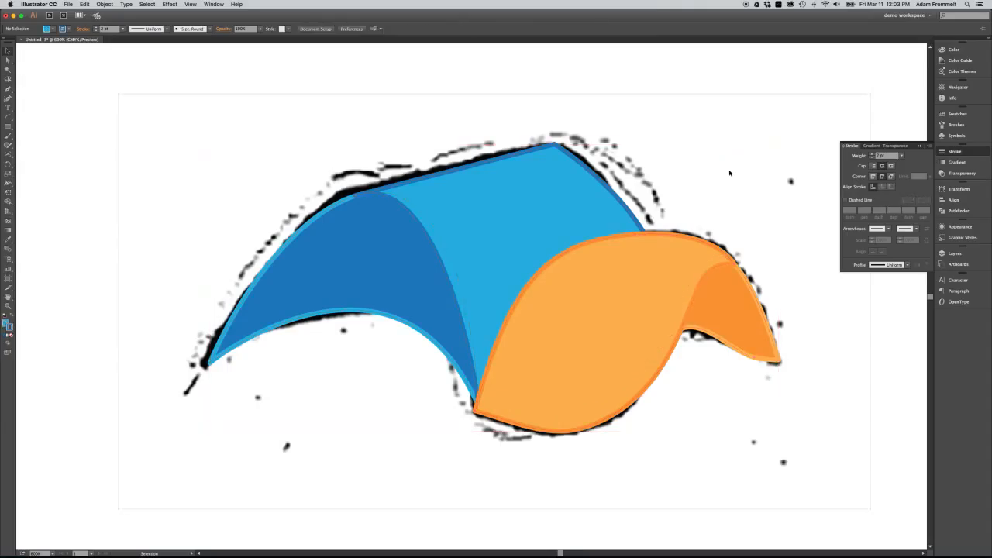
scroll(730, 173, right, 5)
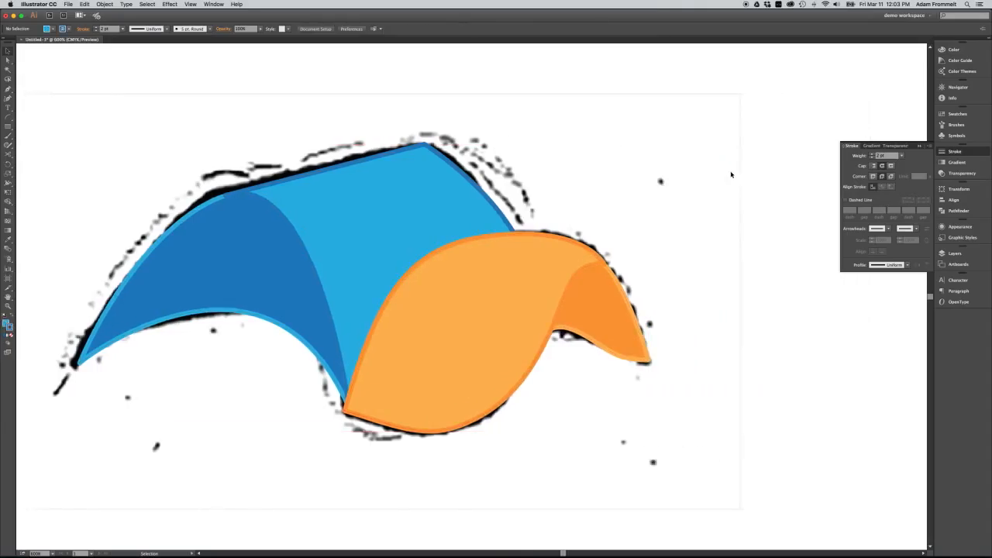
scroll(730, 175, left, 3)
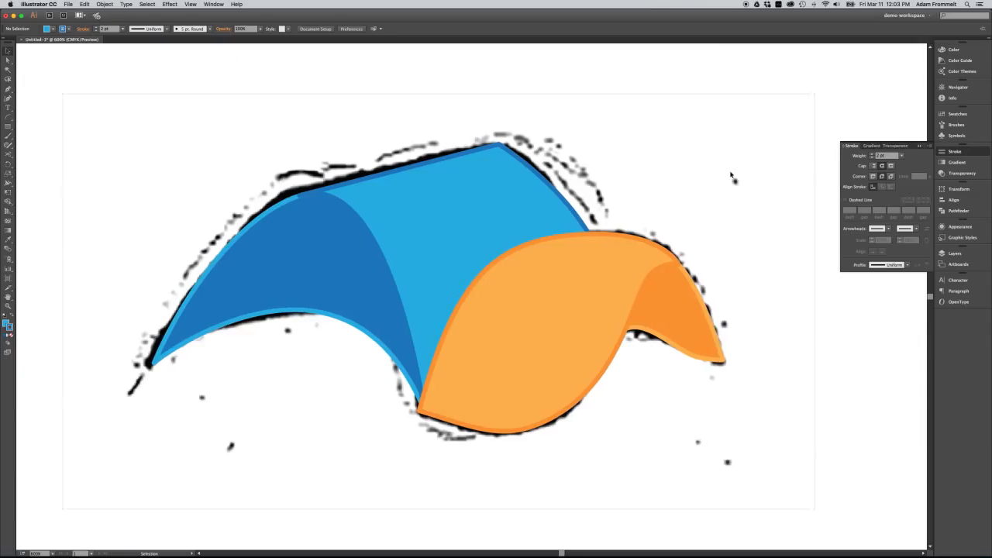
click(969, 255)
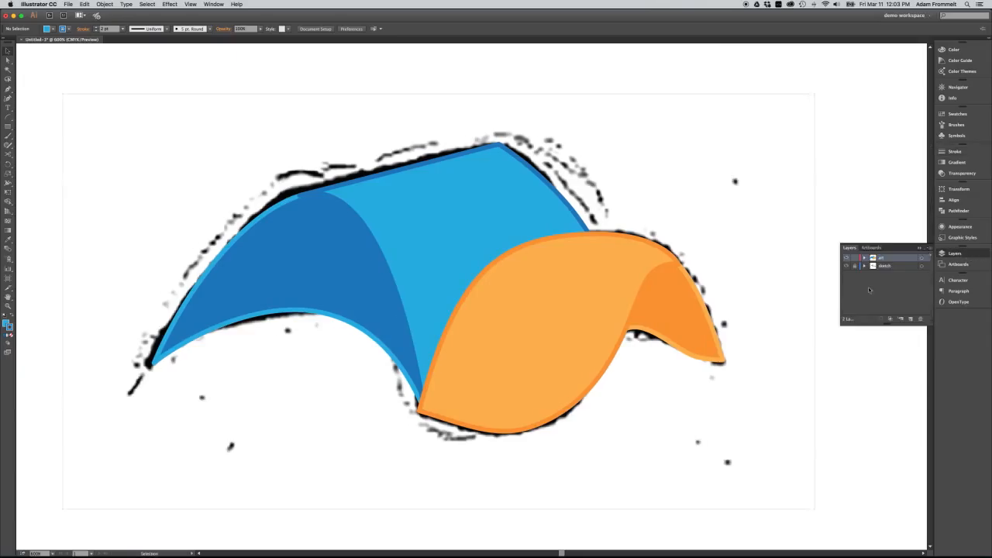
click(846, 266)
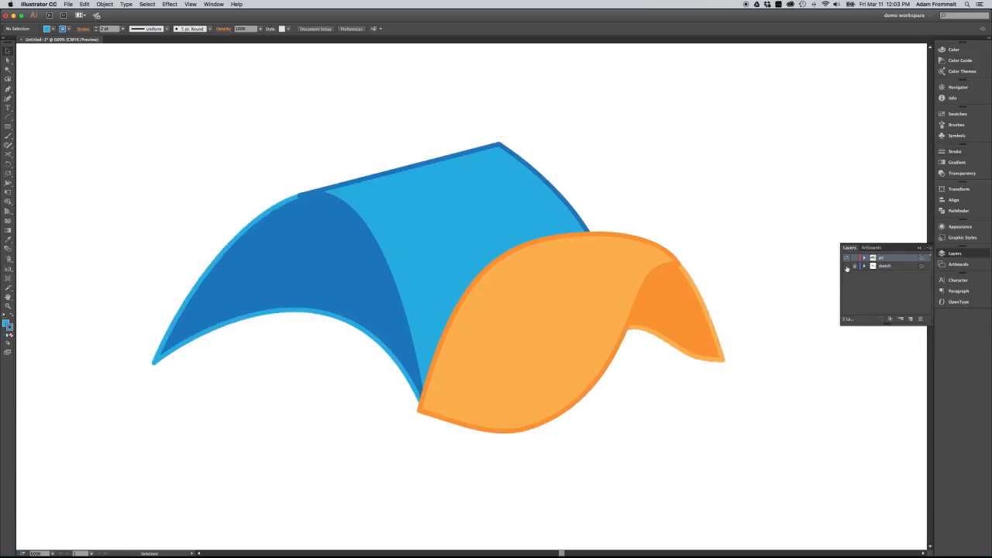
click(846, 266)
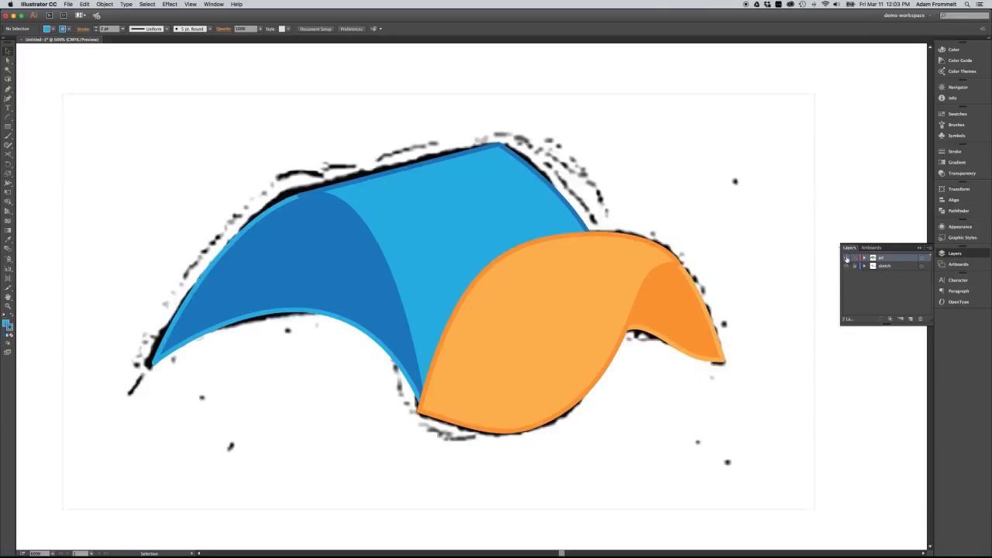
click(846, 257)
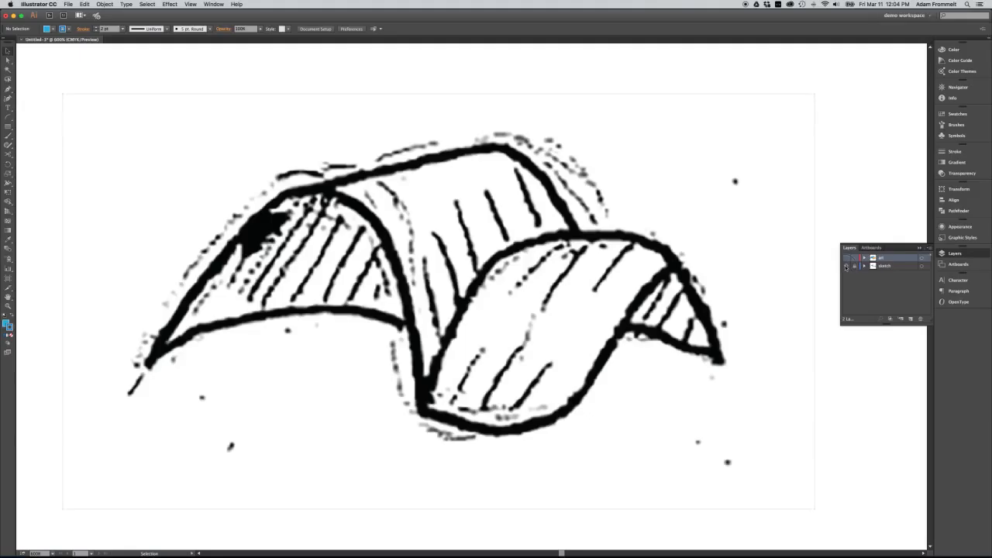
click(846, 266)
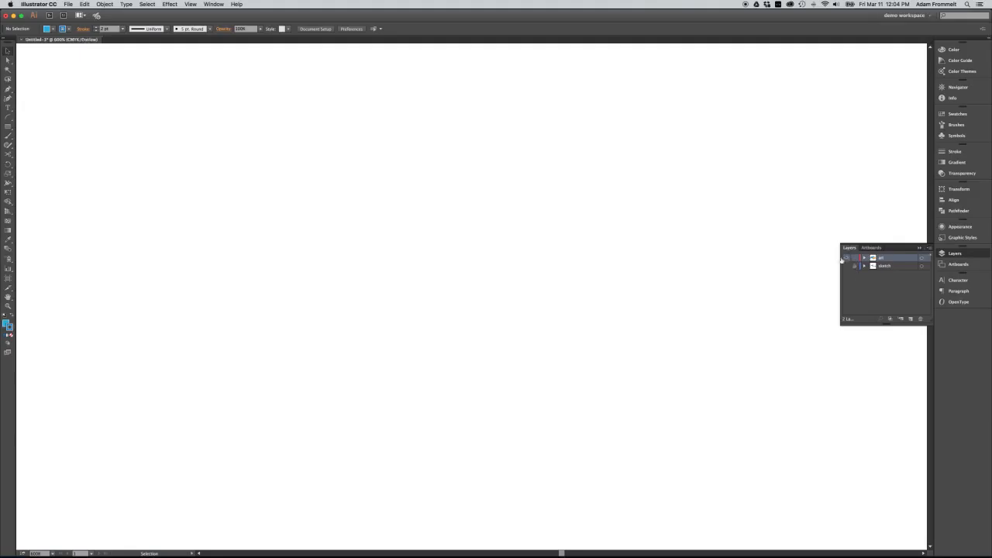
click(846, 258)
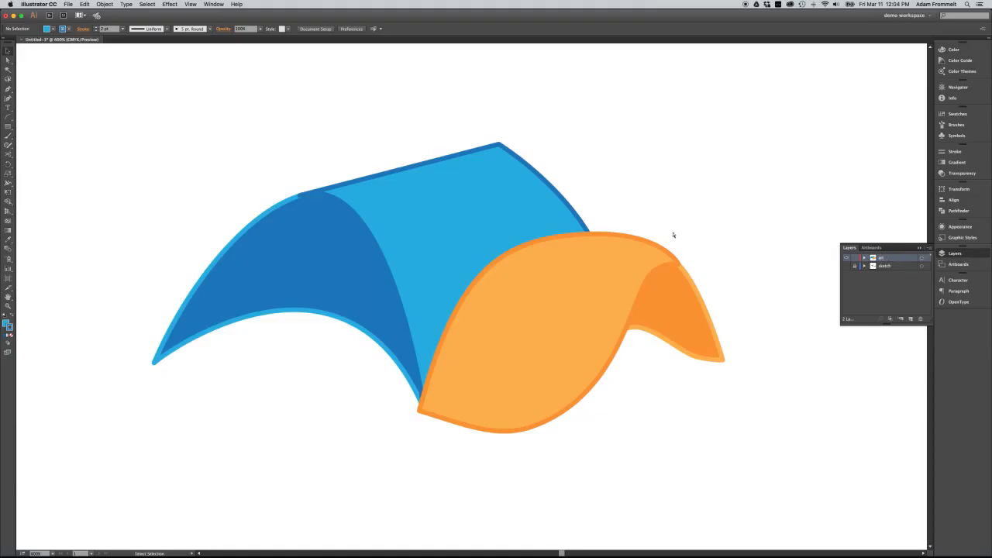
Draw a vertical line about 0.9 in long in the empty area beside the logo, give it an orange stroke, and deselect it.
key(super+minus)
drag(588, 202, 487, 207)
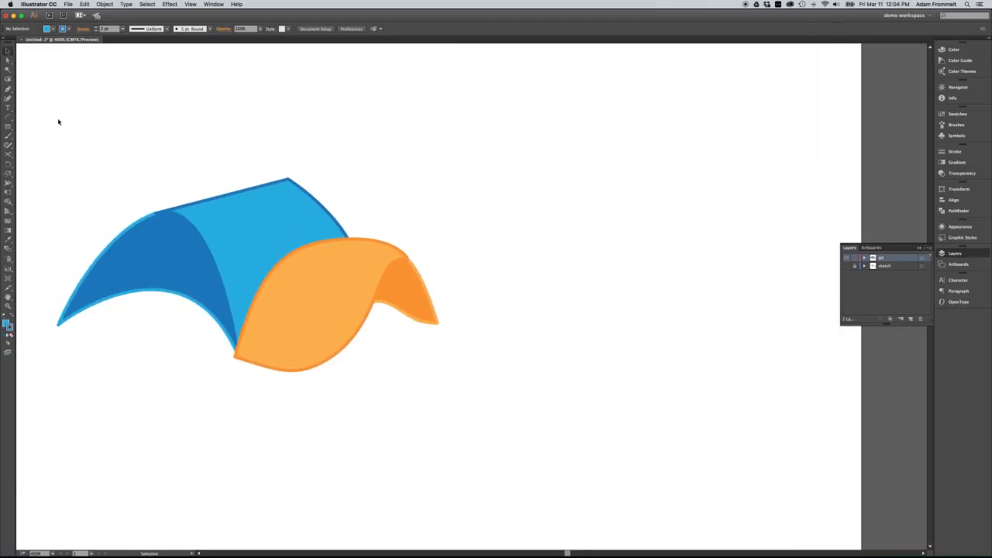
drag(9, 117, 37, 117)
drag(587, 199, 586, 299)
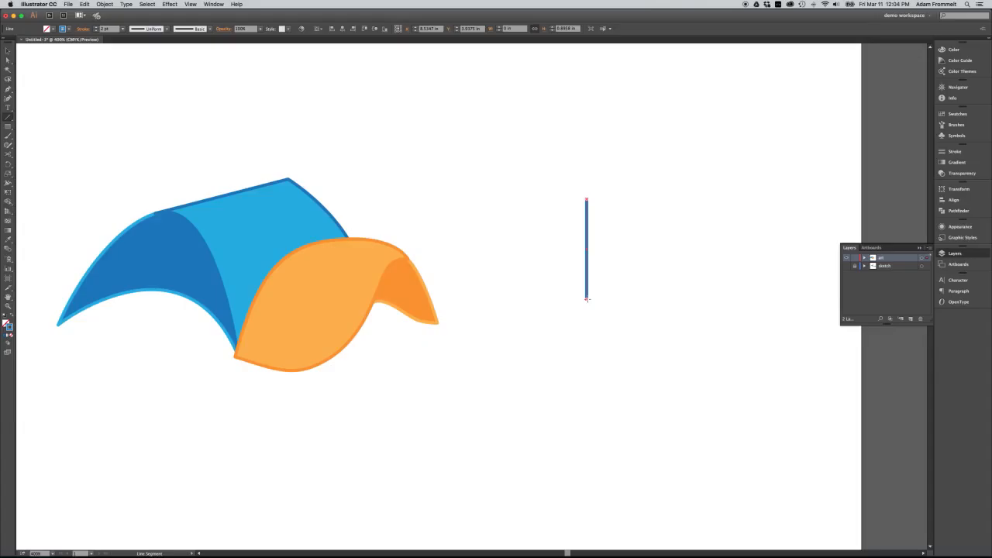
key(v)
click(955, 114)
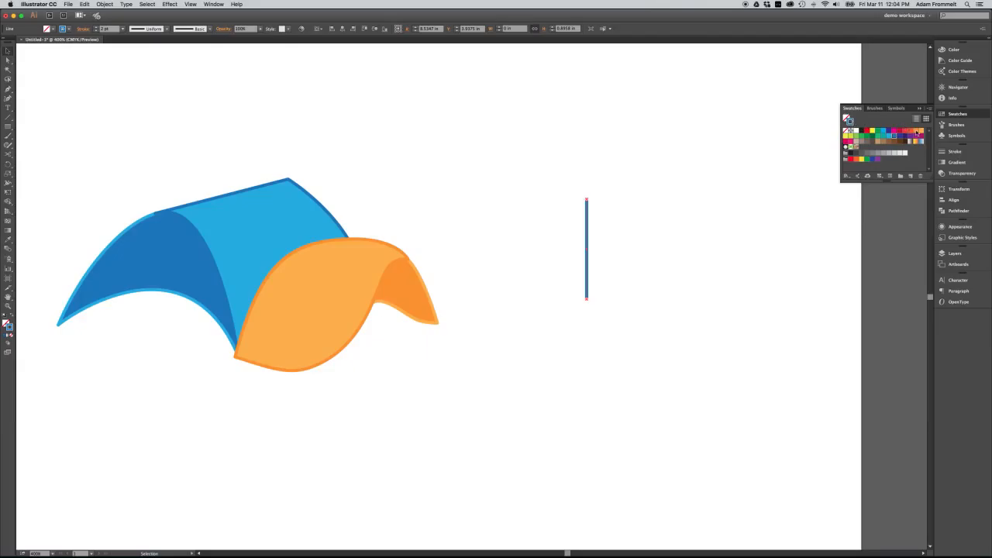
click(917, 133)
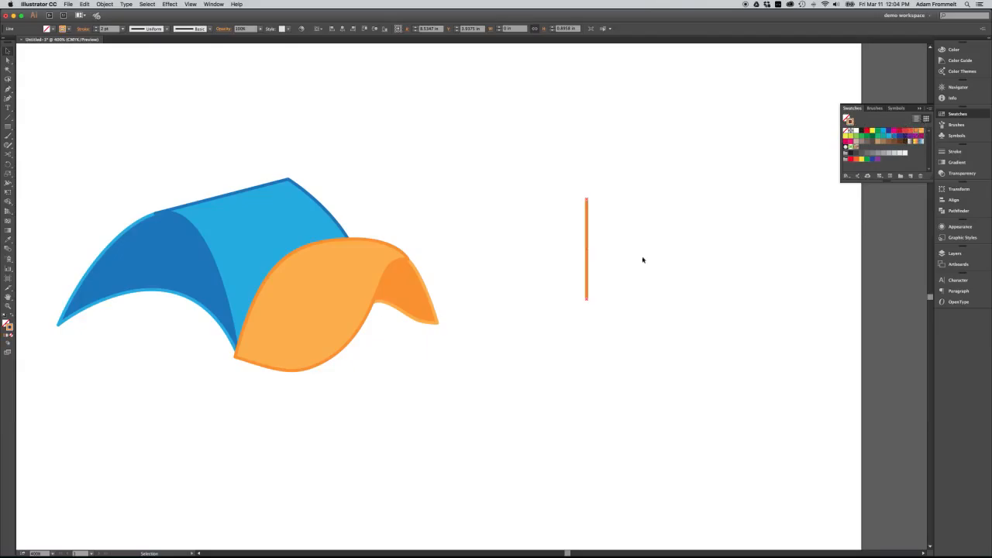
click(605, 275)
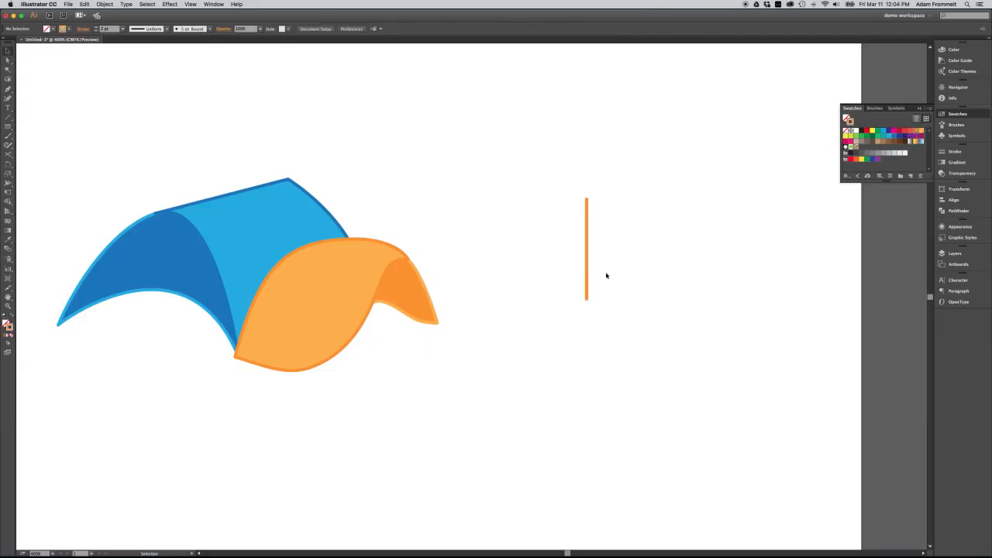
Duplicate the orange line repeatedly sideways to make a row of nine vertical lines.
click(327, 288)
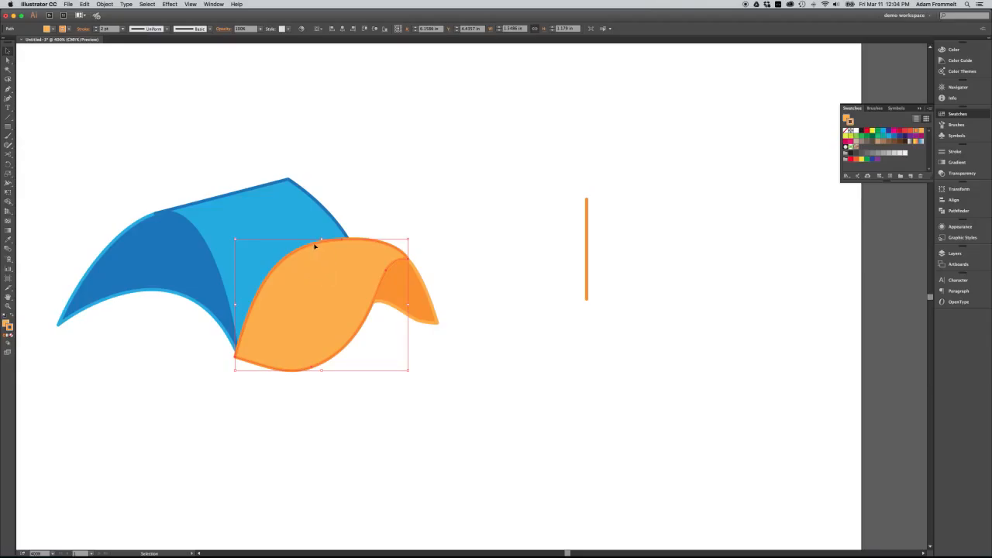
click(599, 268)
click(587, 266)
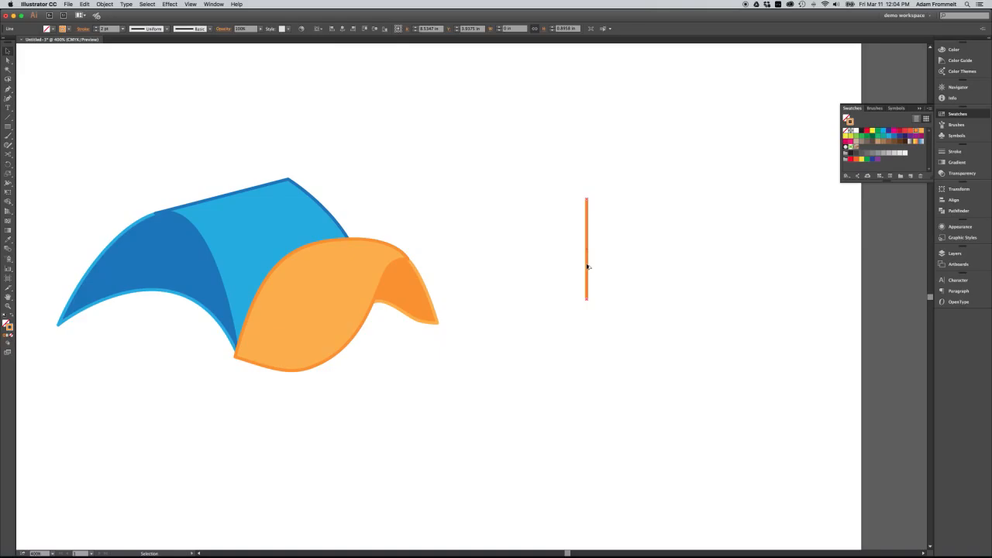
drag(588, 267, 644, 267)
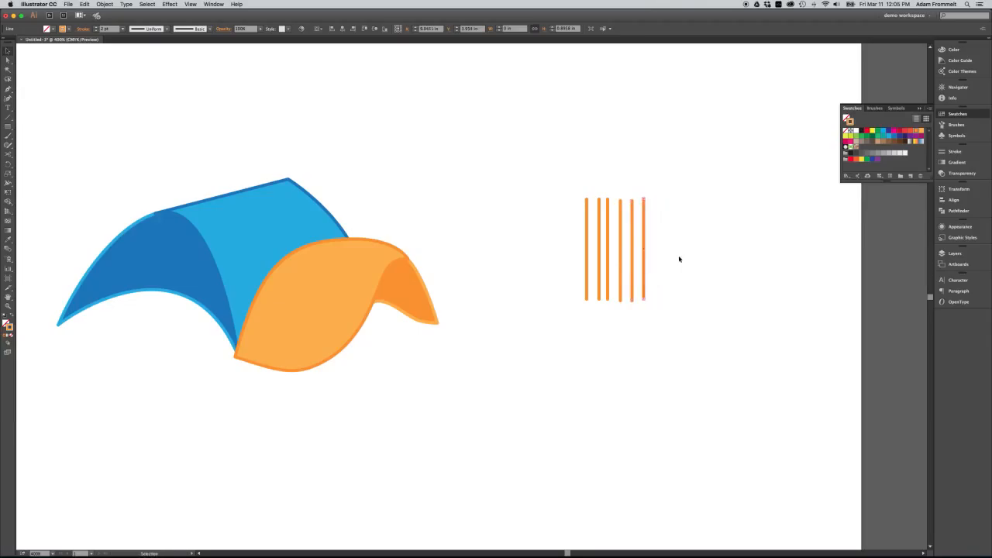
drag(643, 266, 671, 267)
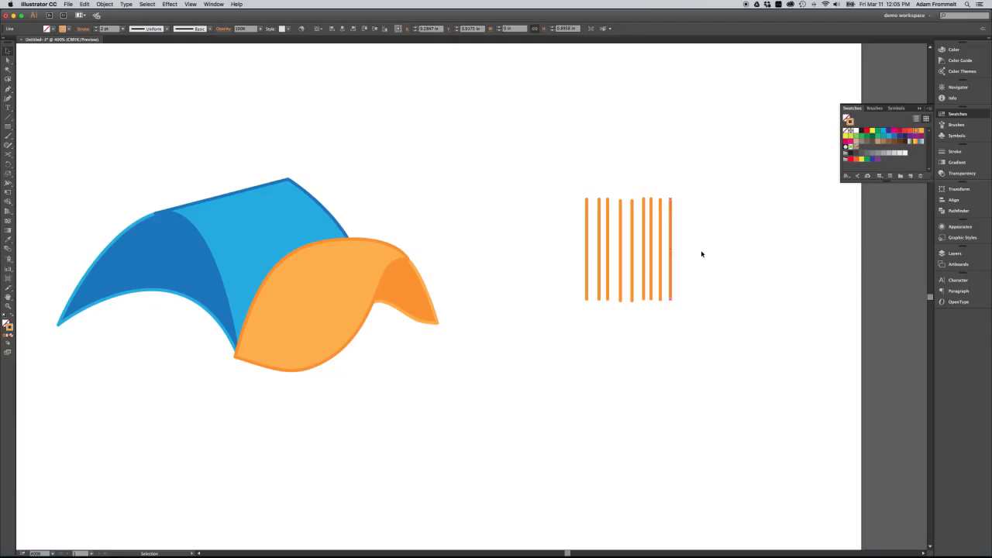
Align the nine lines on their vertical centers and space them evenly across the row's existing width.
drag(702, 252, 568, 262)
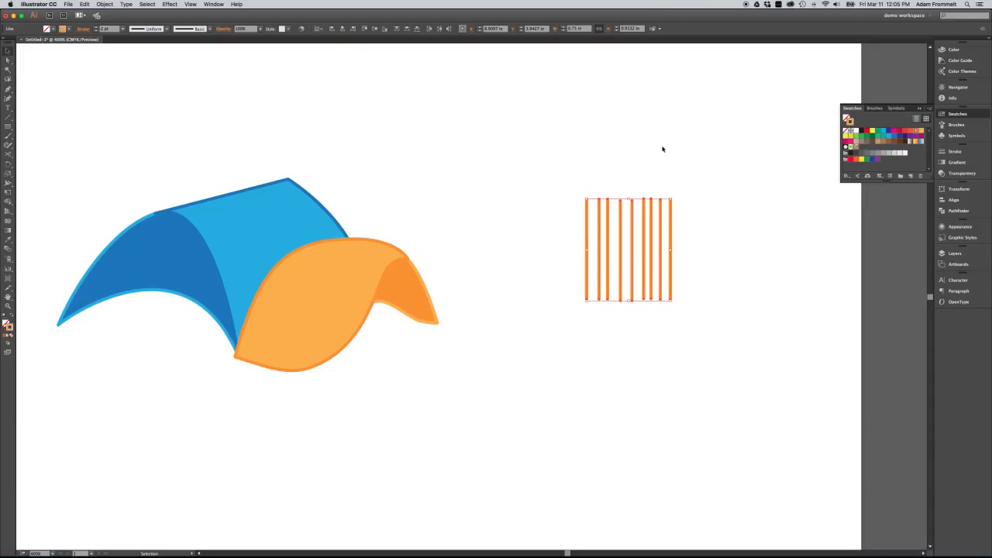
click(953, 200)
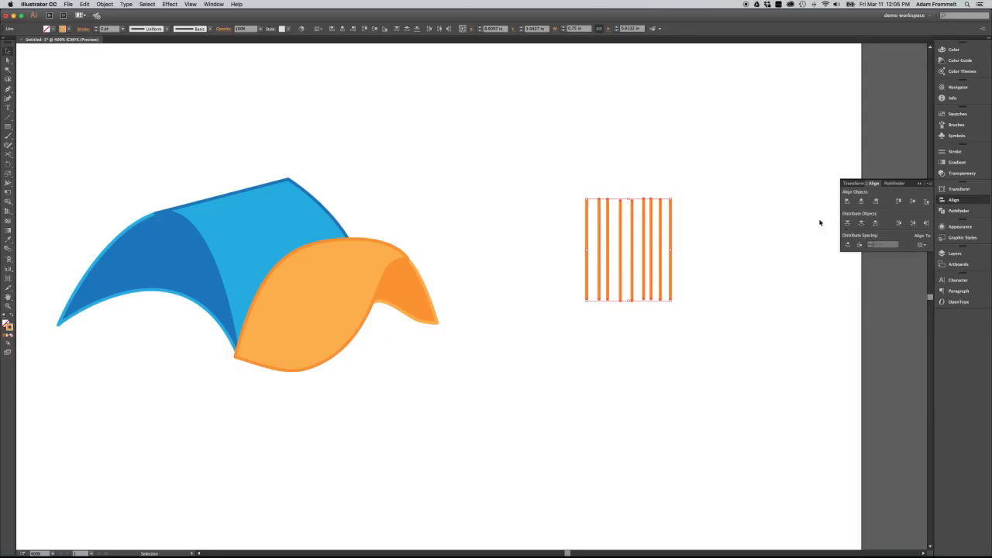
click(913, 202)
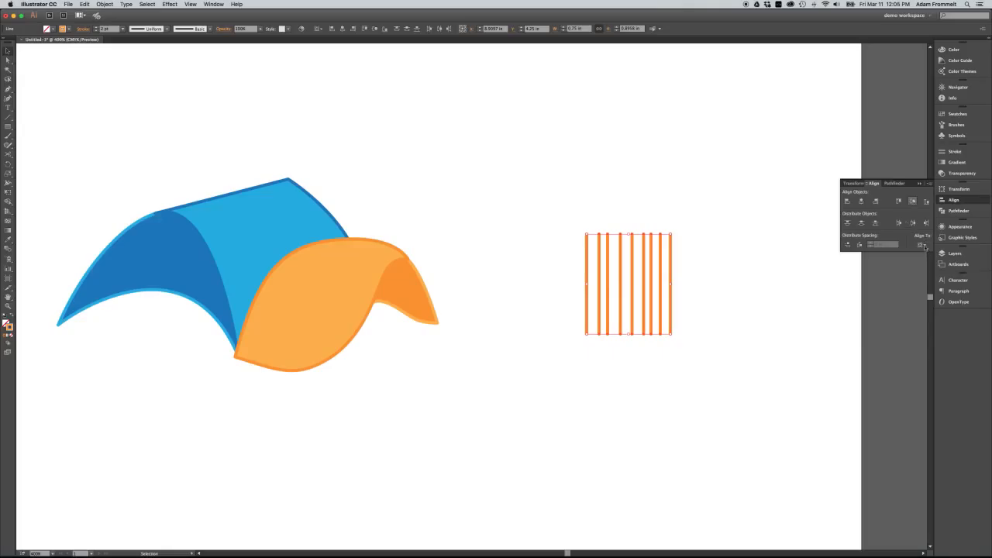
click(922, 245)
click(926, 258)
click(913, 202)
click(860, 245)
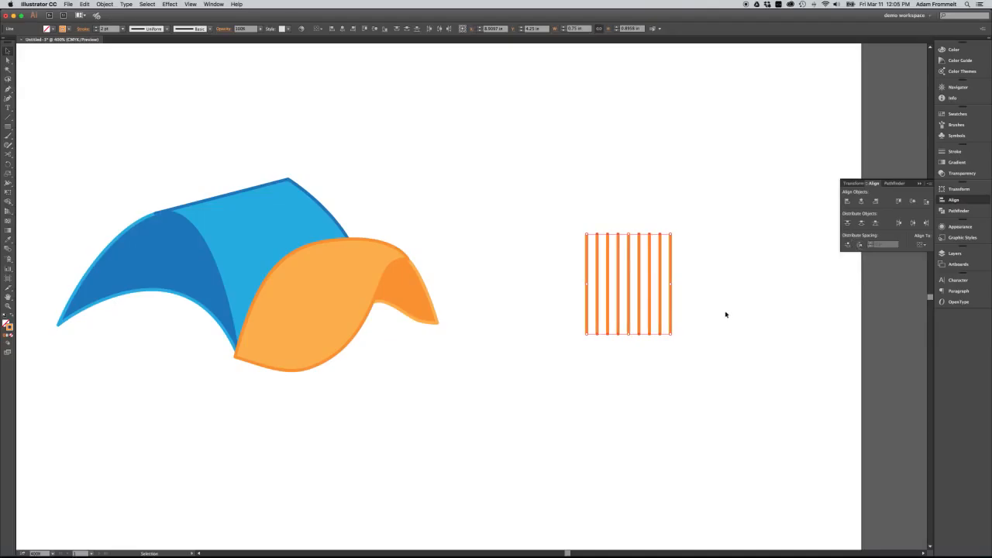
Move the row of lines upward, place a duplicate of it directly below, and deselect.
drag(661, 319, 654, 214)
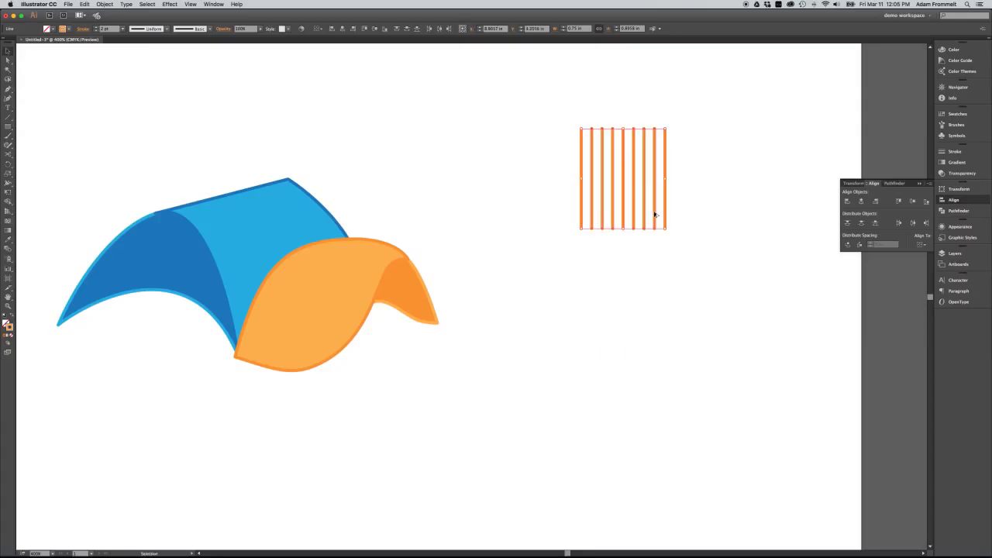
drag(654, 217, 654, 342)
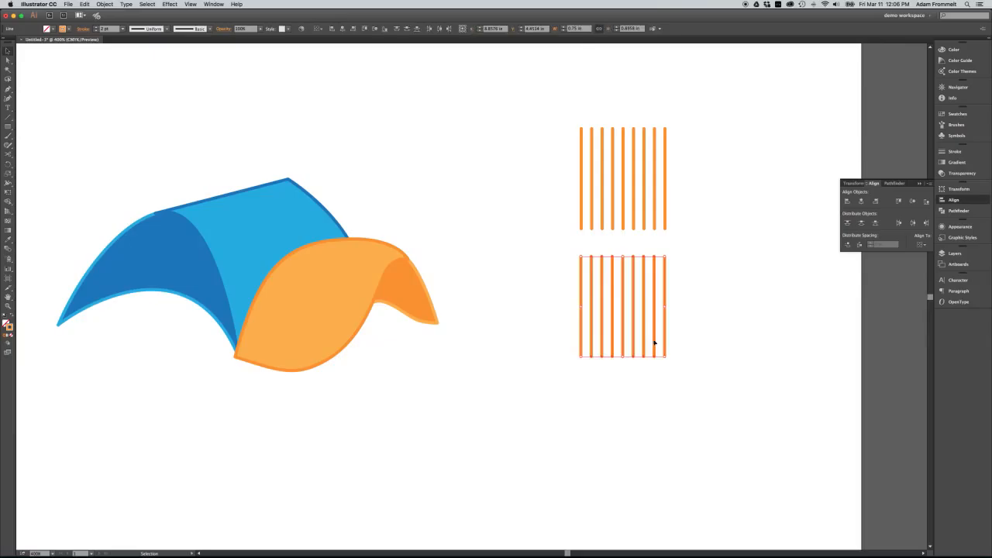
click(708, 275)
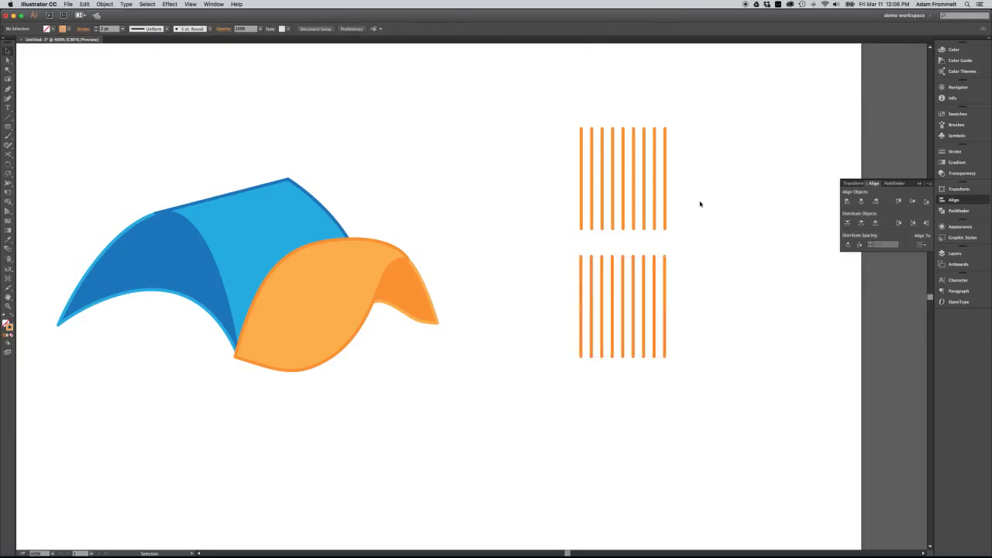
Nudge the two outermost lines on each side of the upper row upward.
click(653, 214)
drag(571, 204, 594, 216)
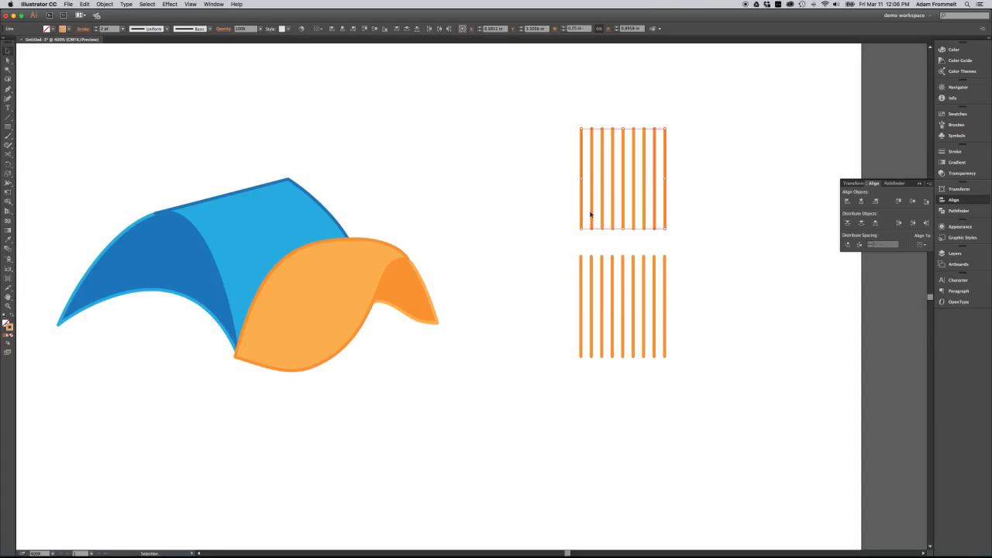
key(Up)
key(Up)
key(Up)
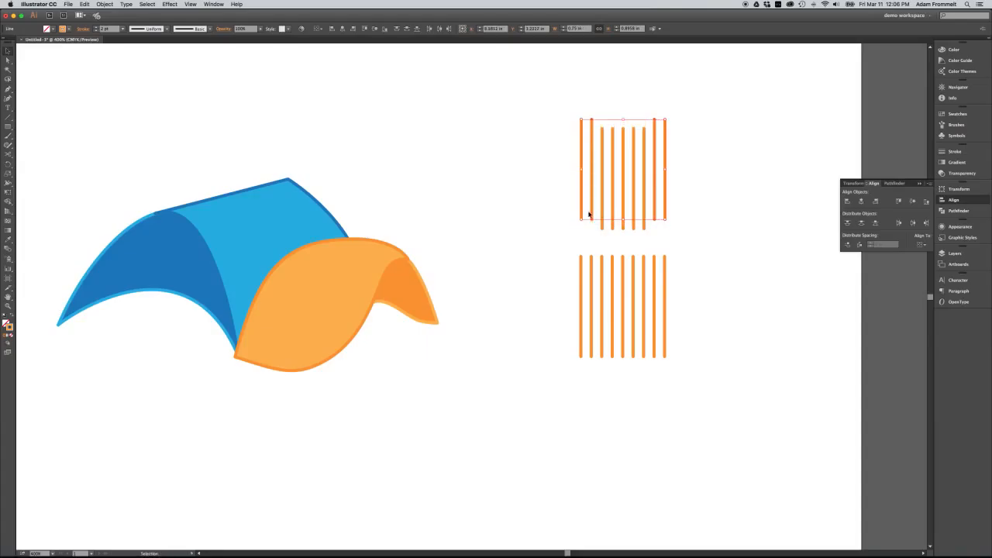
Nudge the two outermost lines on each side of the lower row downward and deselect them.
drag(571, 268, 596, 296)
drag(676, 279, 649, 293)
key(Down)
key(Down)
key(Down)
key(Down)
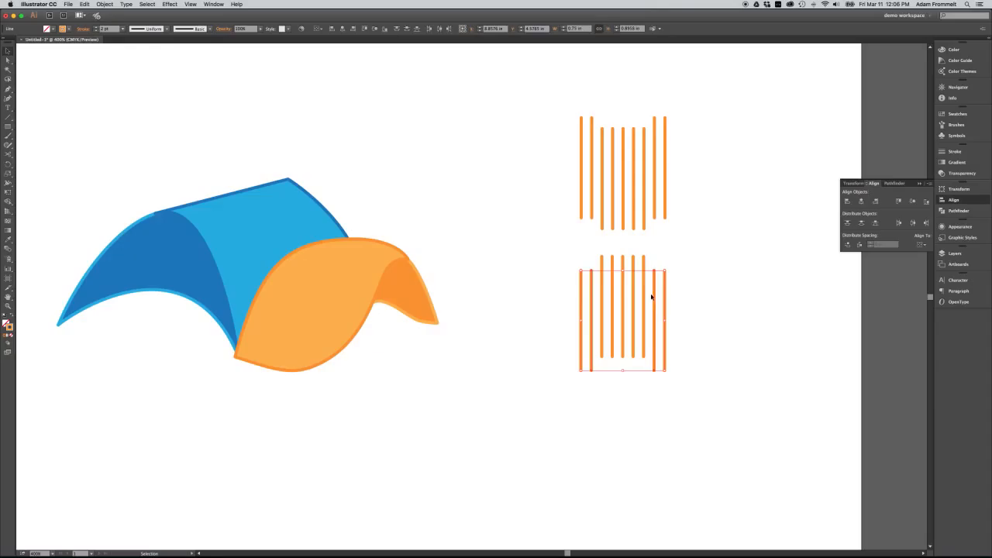
click(708, 243)
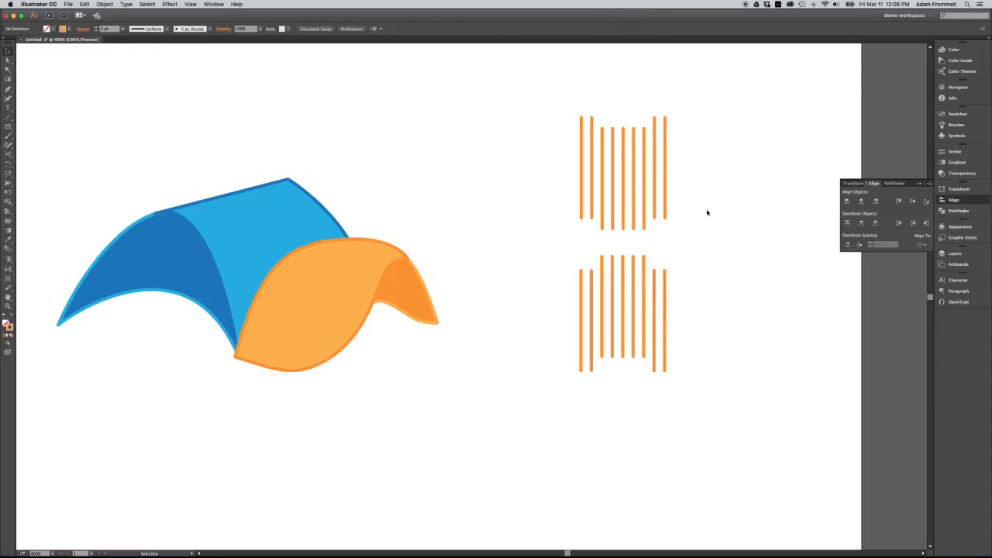
Place a spare copy of both line rows to the right, and move the original rows closer to the logo.
drag(707, 207, 534, 312)
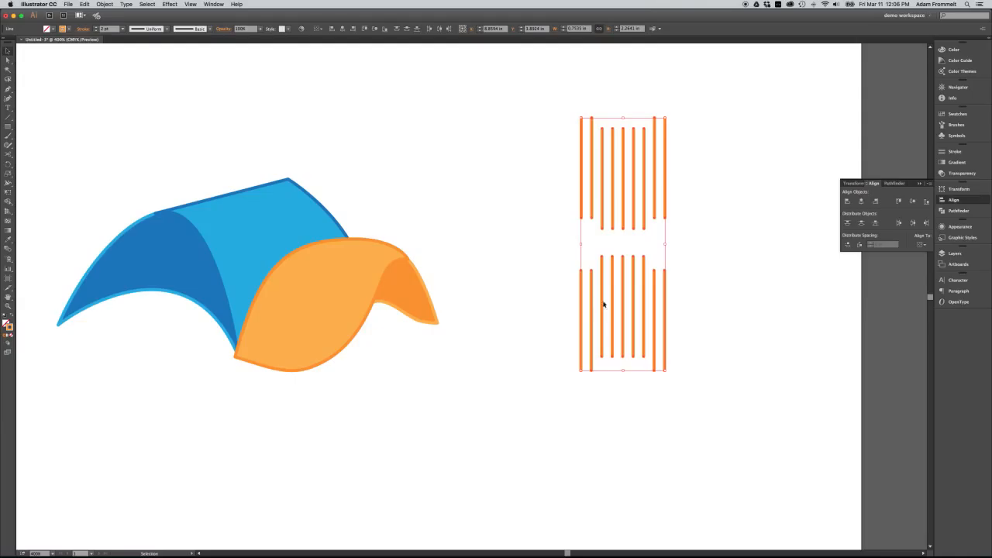
drag(611, 299, 775, 295)
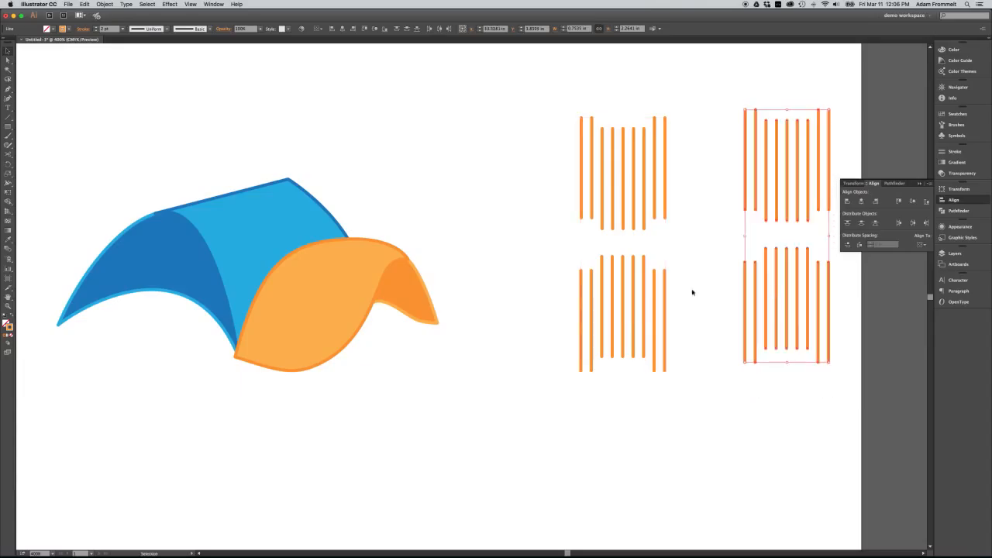
click(679, 286)
drag(677, 185, 509, 310)
drag(624, 302, 555, 320)
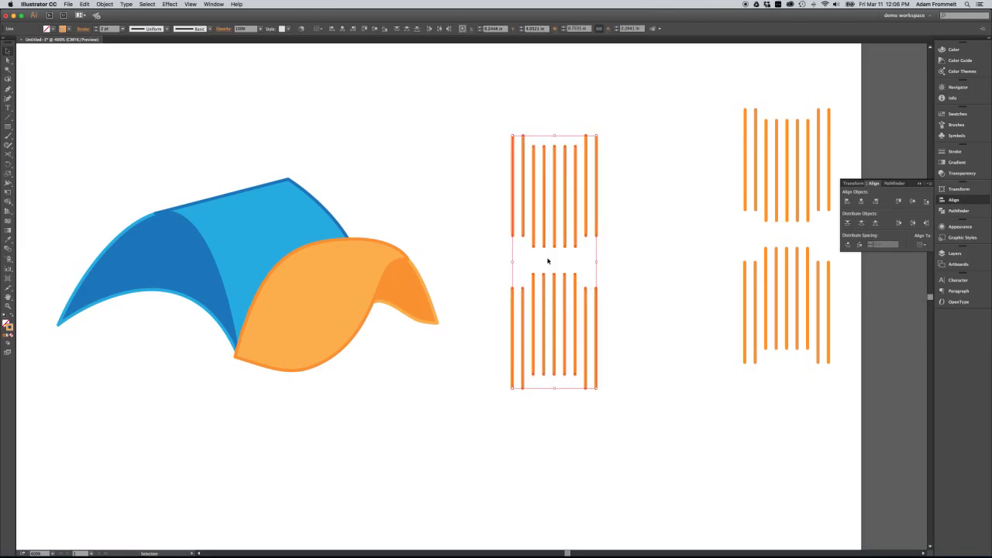
Rotate the two line rows nearest the logo clockwise together so they slant toward the upper right.
click(338, 309)
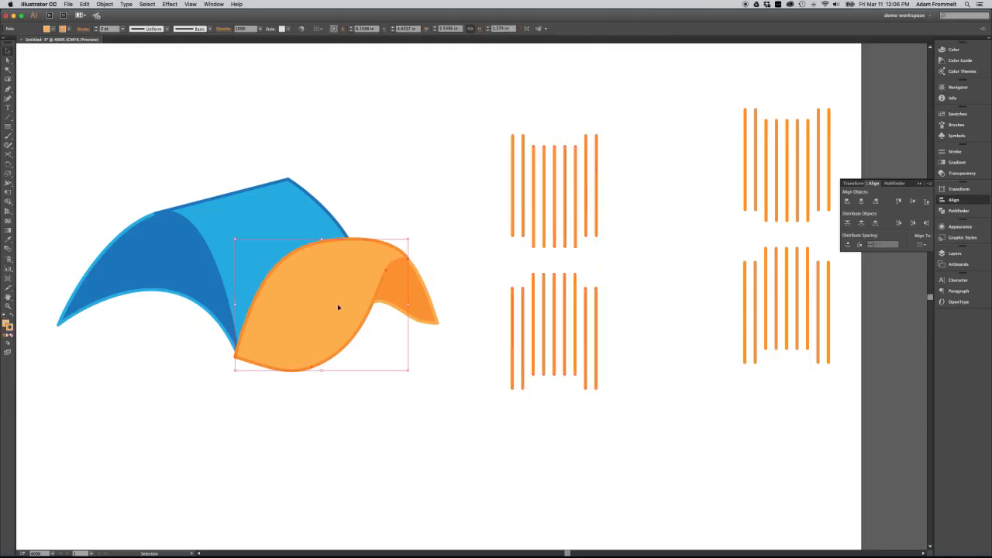
mouse_move(484, 202)
mouse_down()
mouse_move(589, 334)
mouse_move(631, 318)
mouse_up()
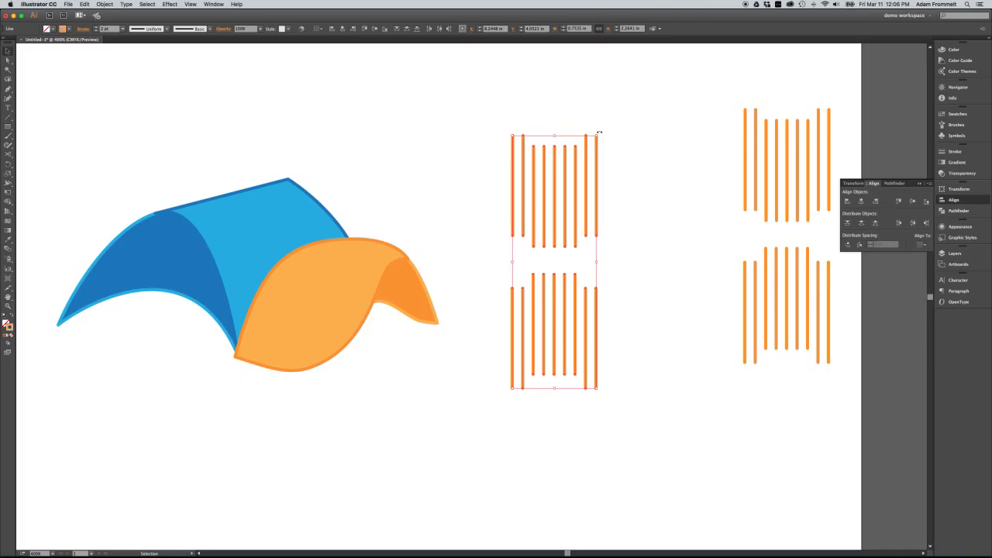
drag(600, 132, 646, 172)
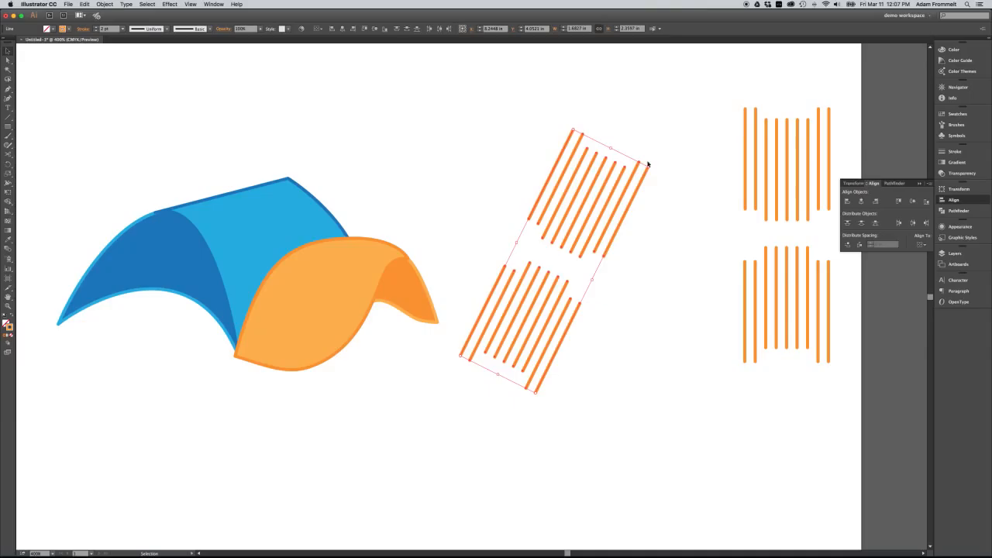
Rotate the slanted line rows slightly further clockwise and place a copy of the large light orange fold over them.
drag(653, 165, 662, 179)
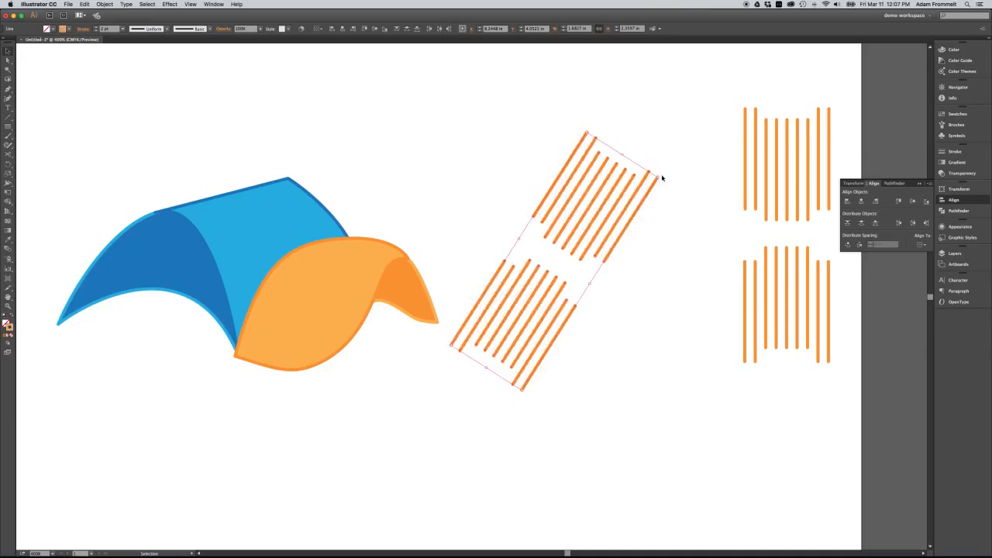
click(349, 312)
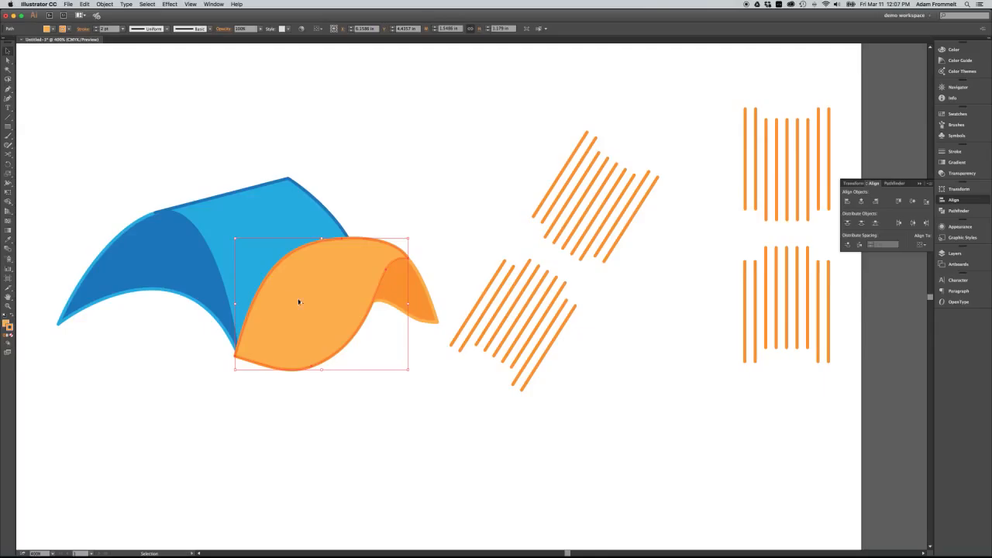
drag(299, 302, 542, 261)
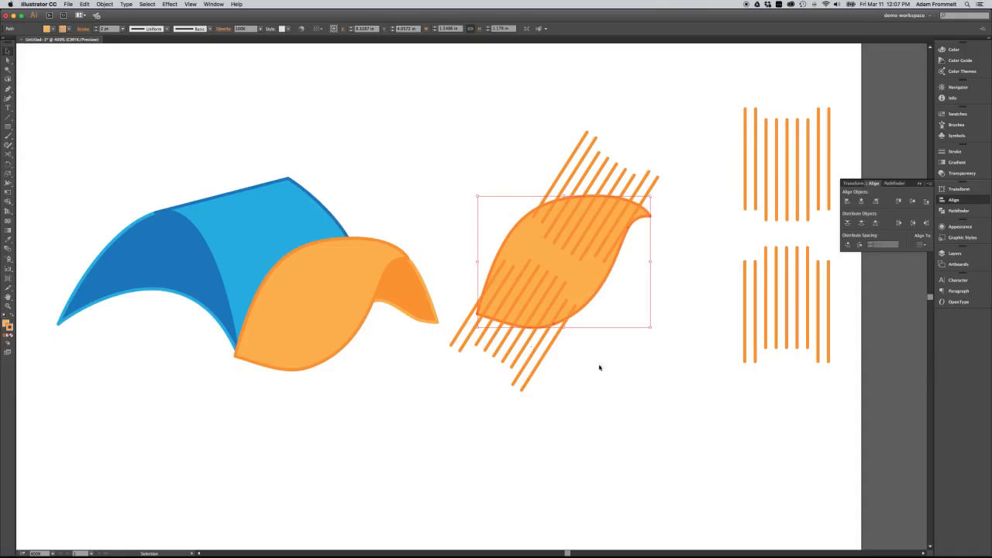
Bring the copied fold shape to the front and use it as a clipping mask for both slanted line rows.
click(105, 4)
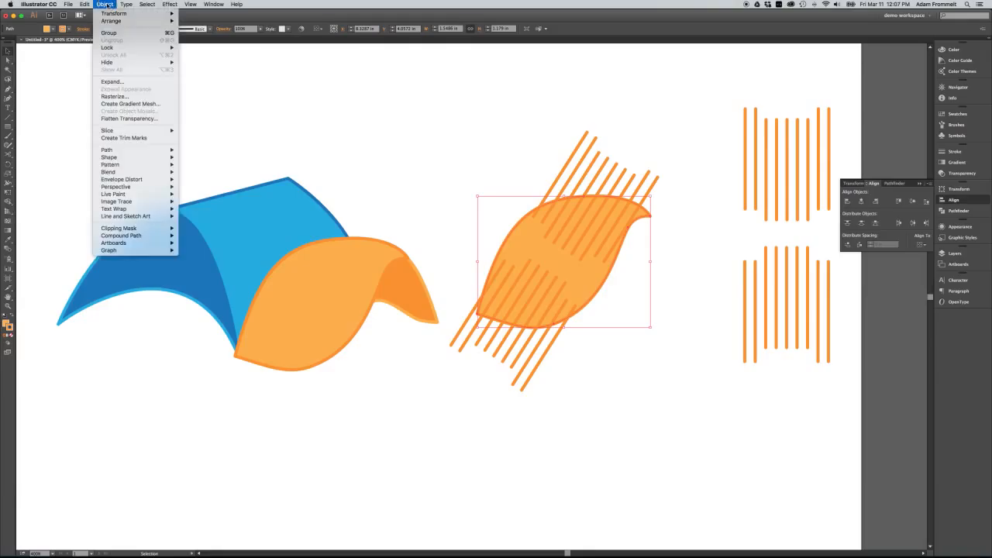
mouse_move(114, 22)
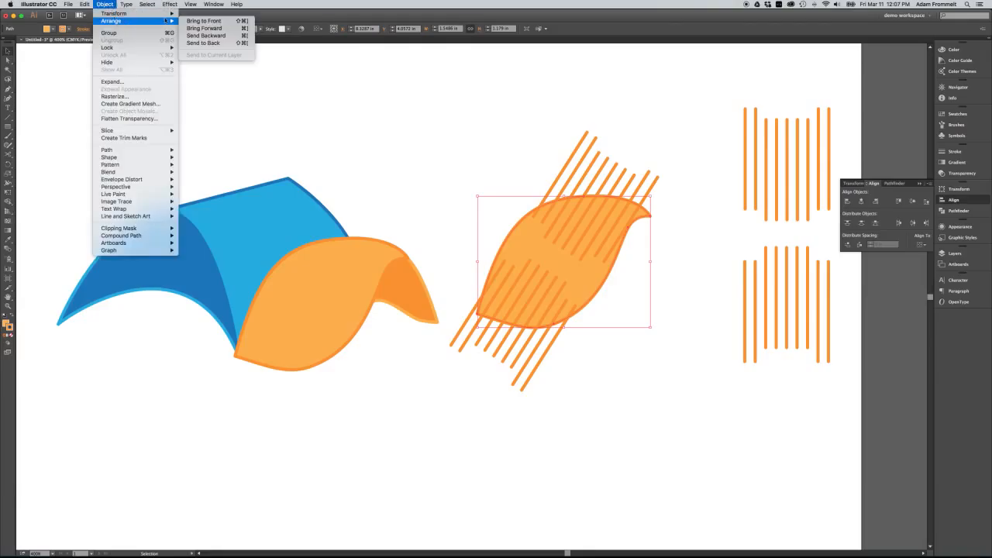
click(225, 21)
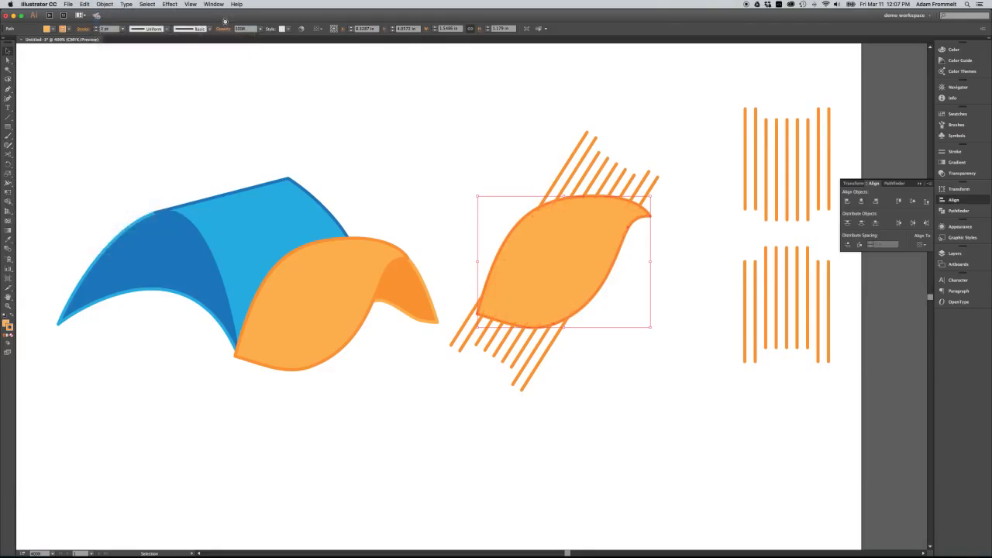
drag(482, 151, 633, 358)
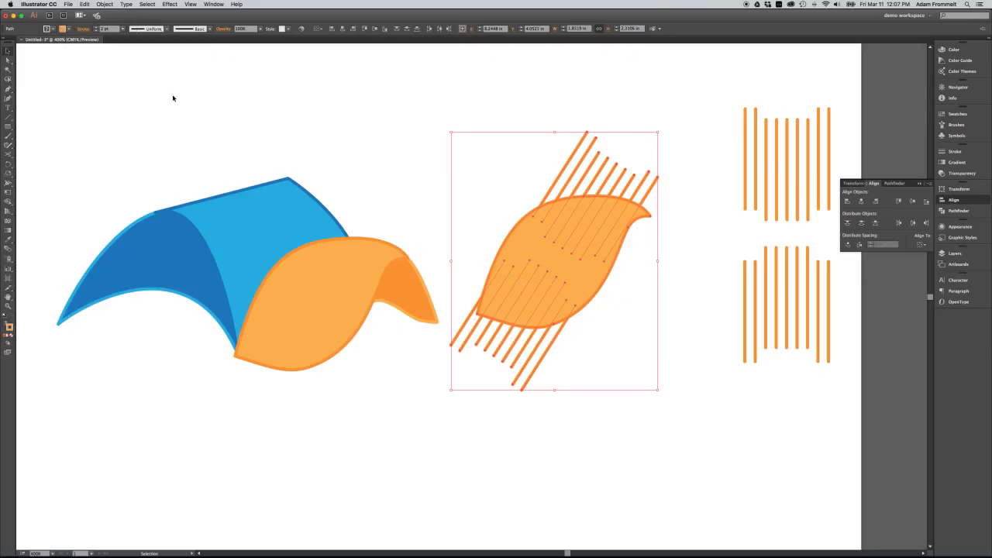
click(105, 5)
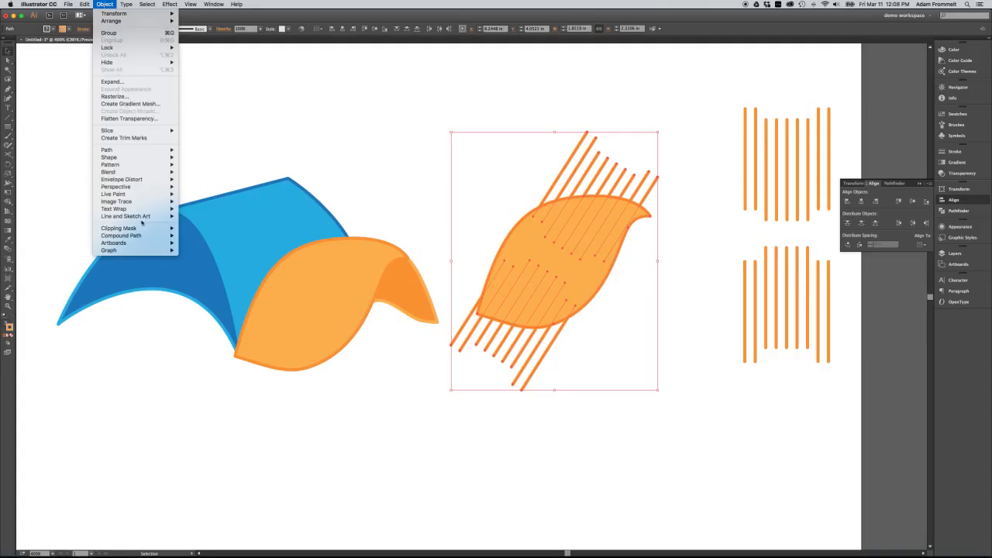
mouse_move(148, 231)
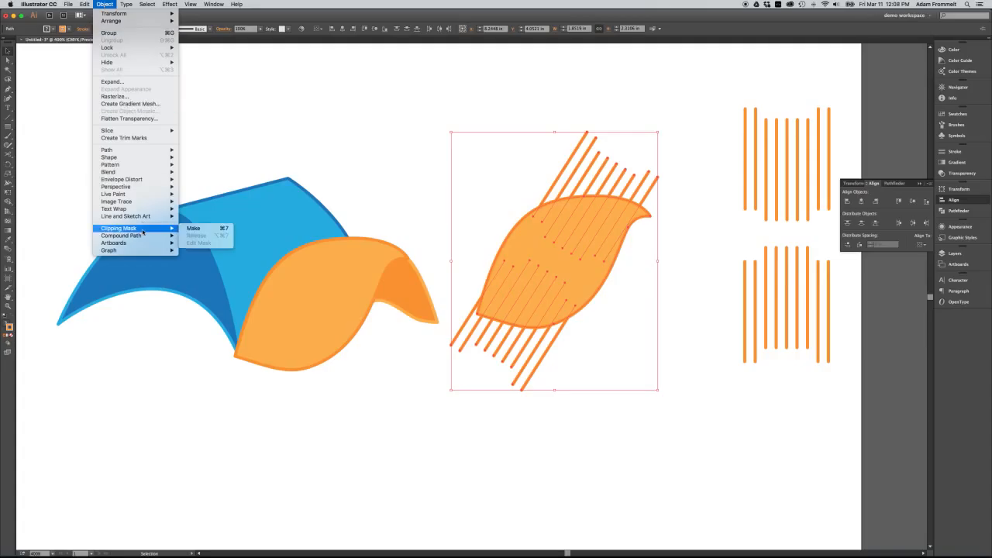
click(193, 228)
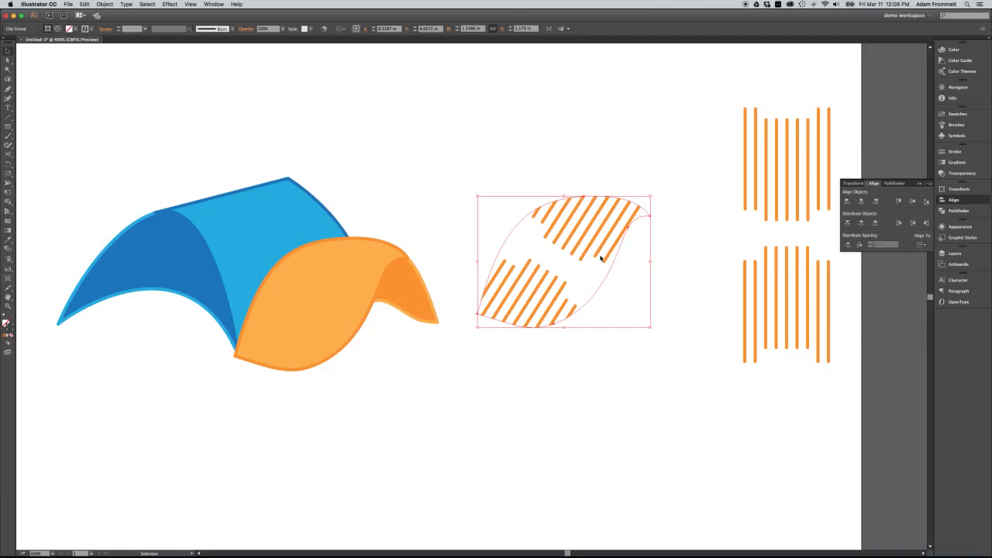
Move the clipped lines onto the light orange fold of the logo, matching their lower-left corner points, and deselect them.
drag(603, 246, 592, 338)
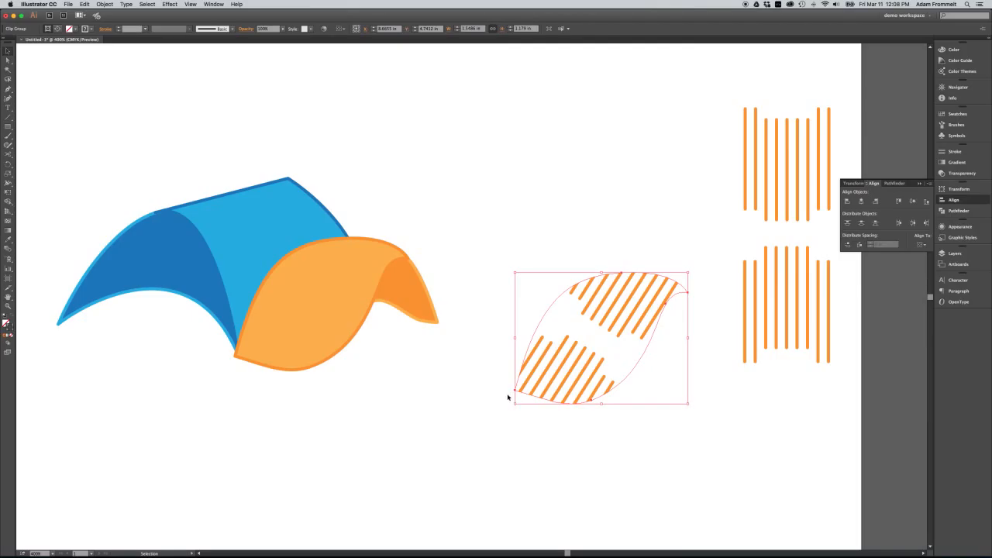
click(507, 397)
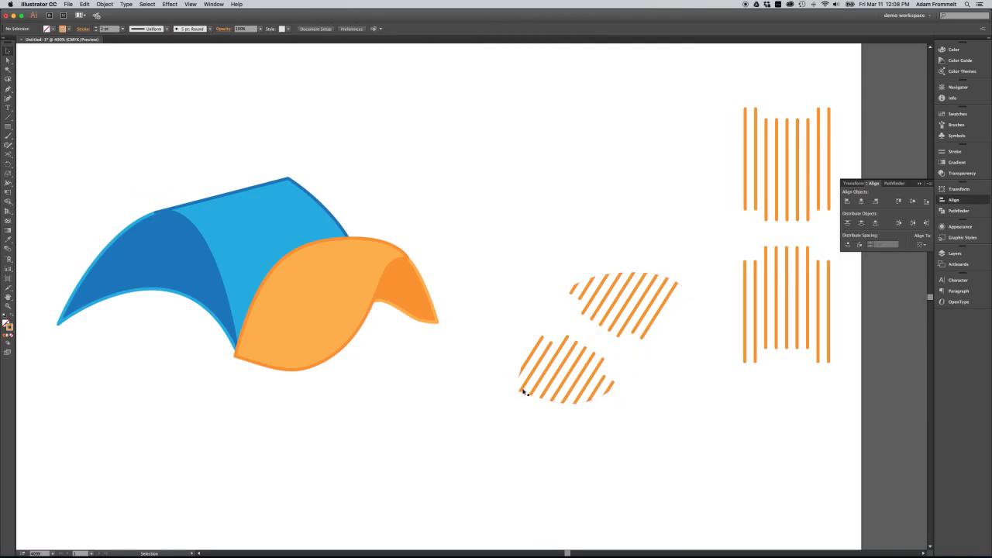
click(523, 392)
click(514, 390)
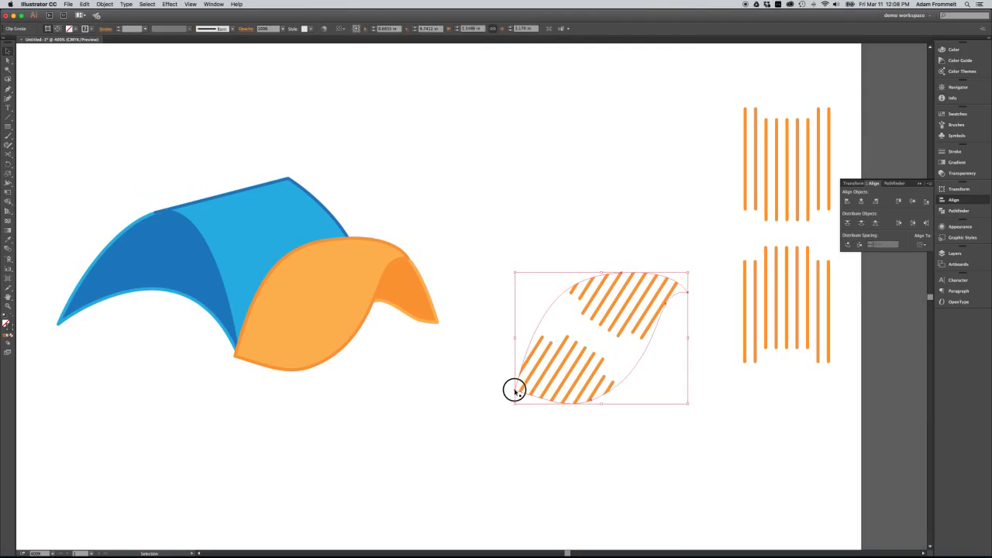
drag(514, 390, 236, 358)
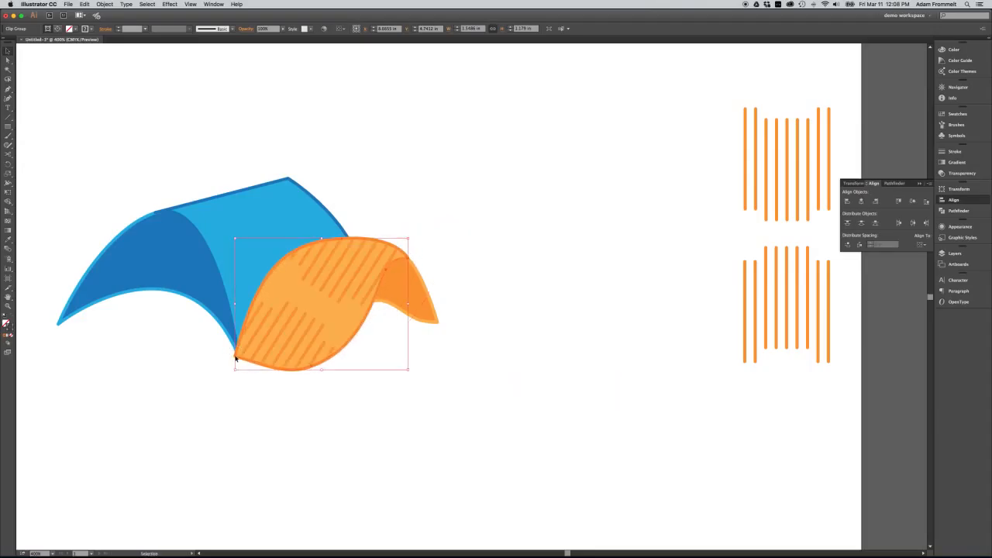
click(493, 295)
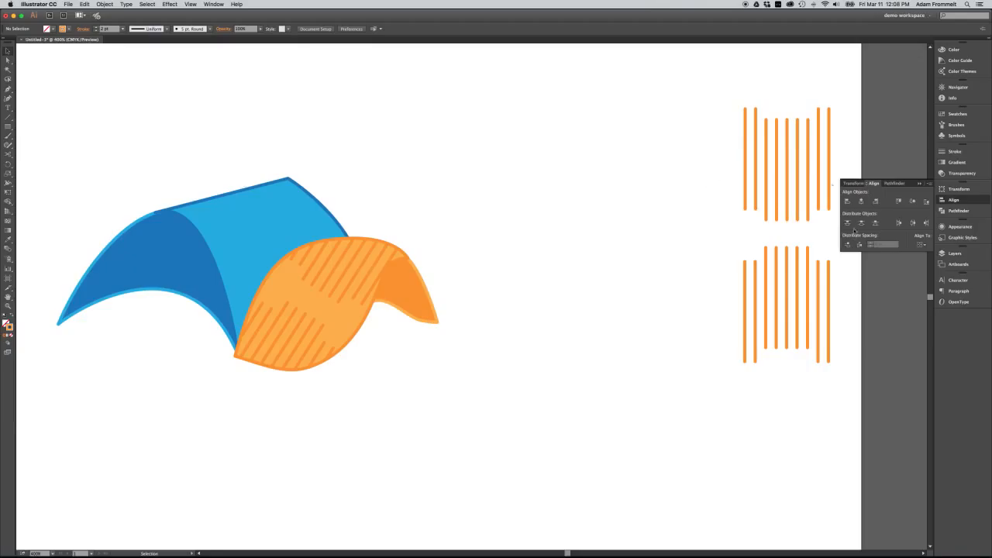
click(765, 257)
drag(712, 199, 831, 281)
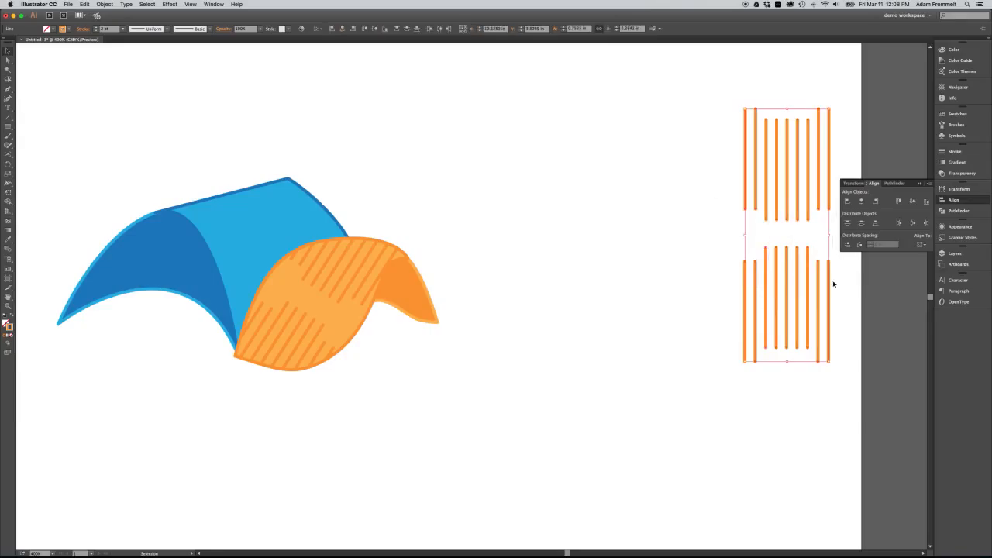
click(707, 242)
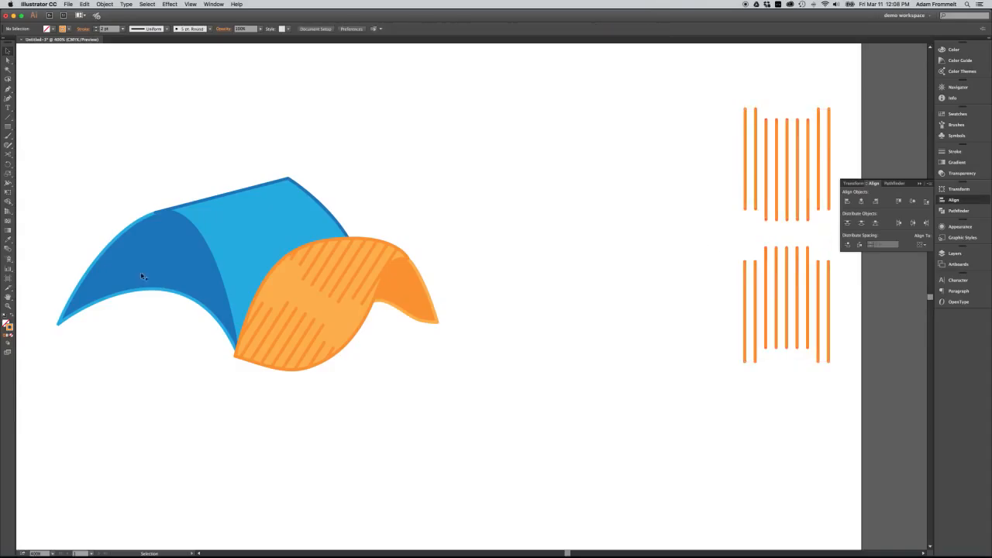